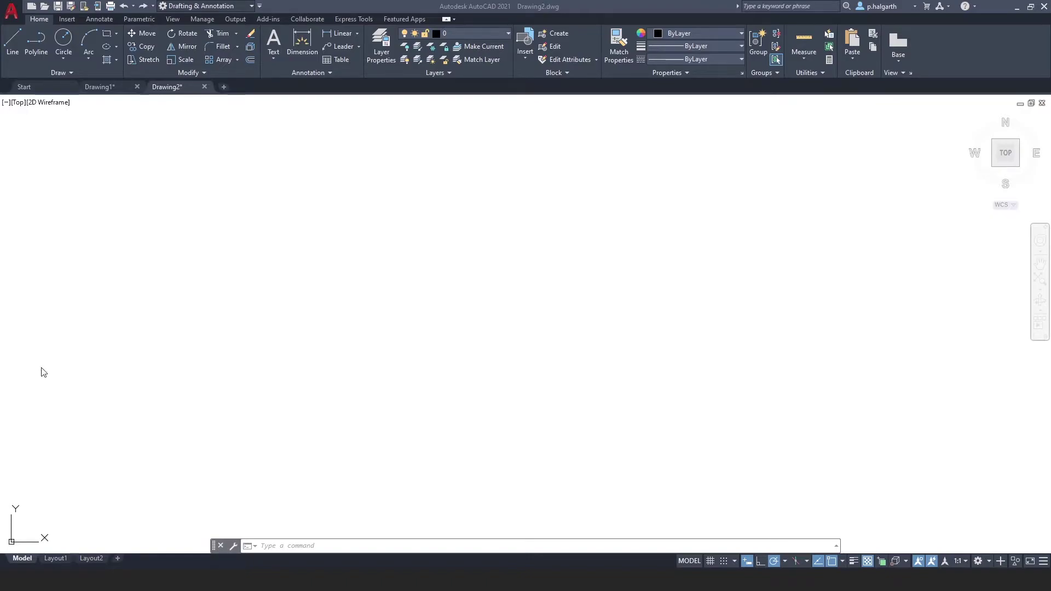
# Draw an irregular six-sided outline as a single polyline and close it back to its starting point.
pyautogui.click(36, 39)
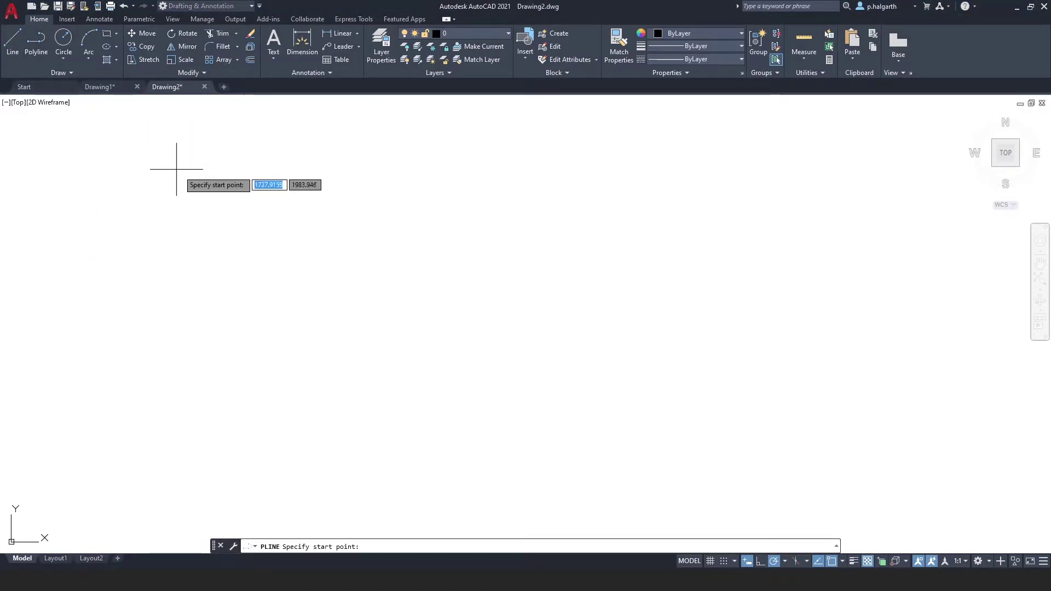
pyautogui.click(283, 273)
pyautogui.click(384, 207)
pyautogui.click(457, 250)
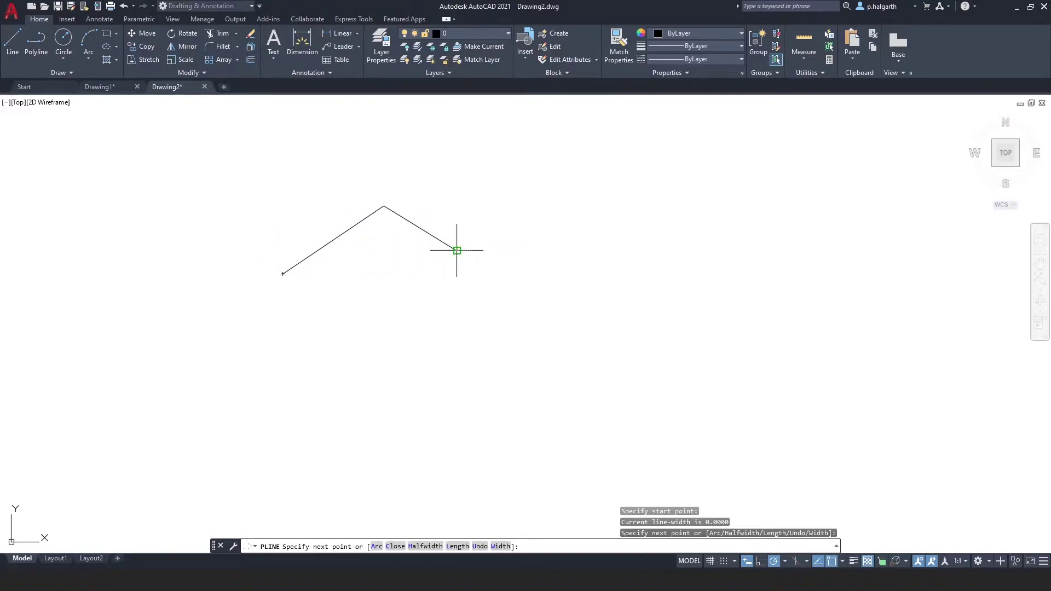
pyautogui.click(488, 381)
pyautogui.click(413, 434)
pyautogui.click(289, 389)
pyautogui.rightClick(204, 315)
pyautogui.click(232, 372)
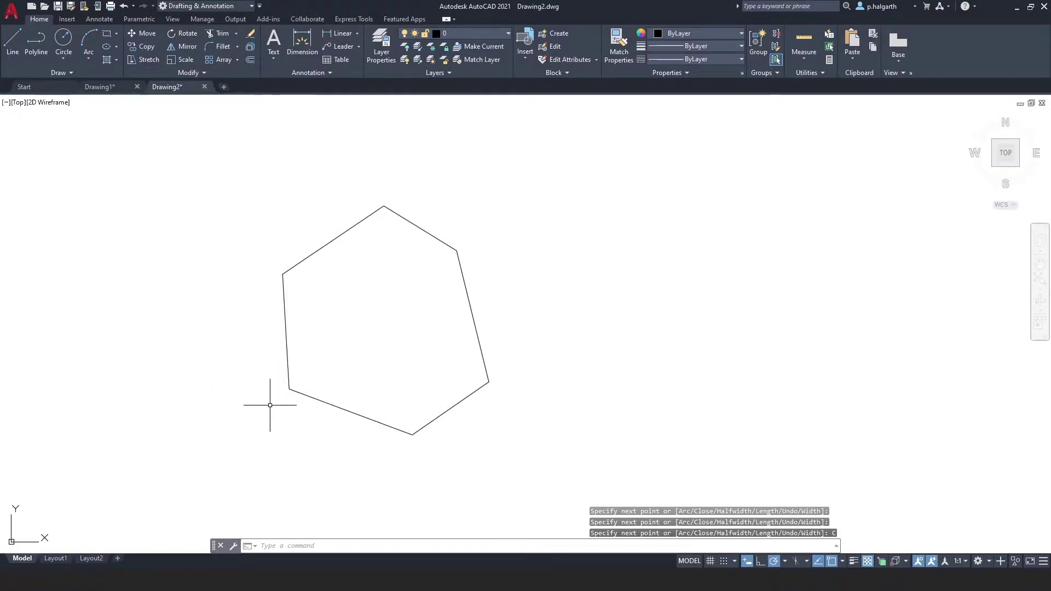
# Draw a second irregular five-segment polyline beside the closed one, leaving a gap between its two ends.
pyautogui.click(36, 43)
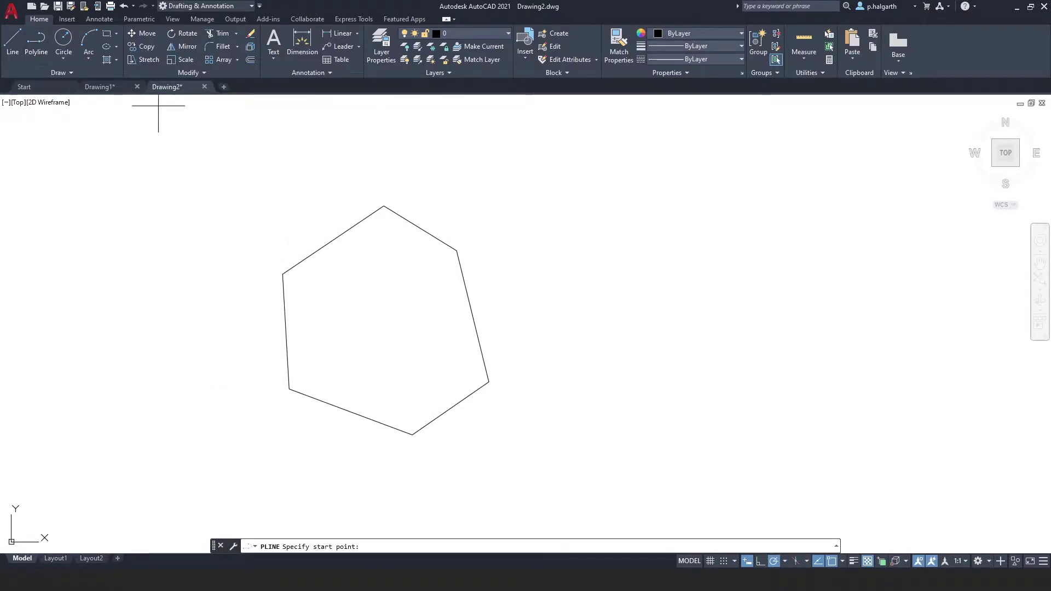
pyautogui.click(656, 246)
pyautogui.click(755, 175)
pyautogui.click(875, 223)
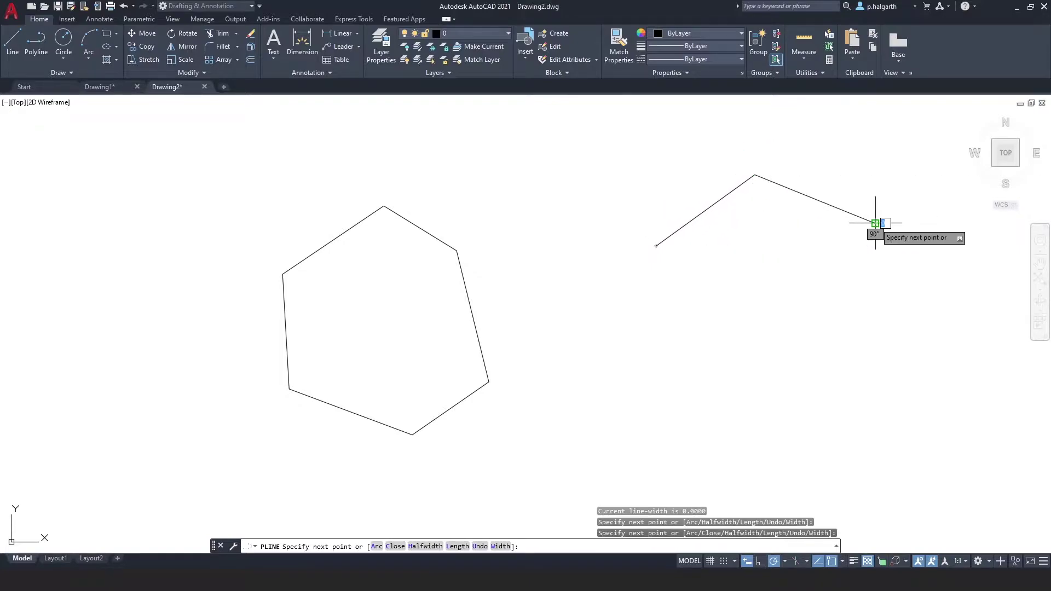
pyautogui.click(868, 344)
pyautogui.click(792, 434)
pyautogui.rightClick(627, 327)
pyautogui.click(635, 334)
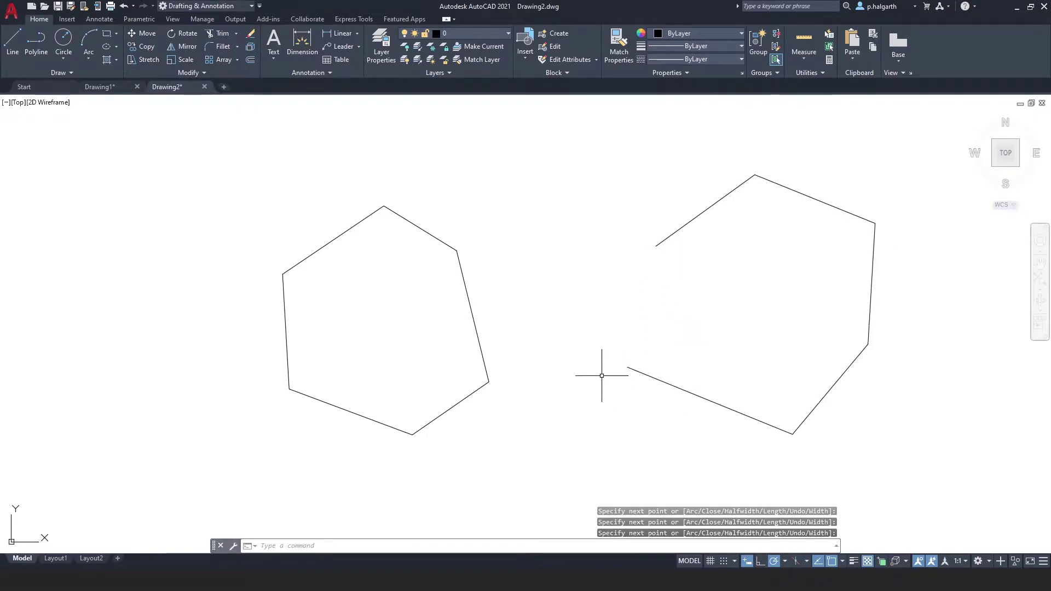
# Fill the closed six-sided polyline with a SOLID hatch by picking an internal point.
pyautogui.click(108, 61)
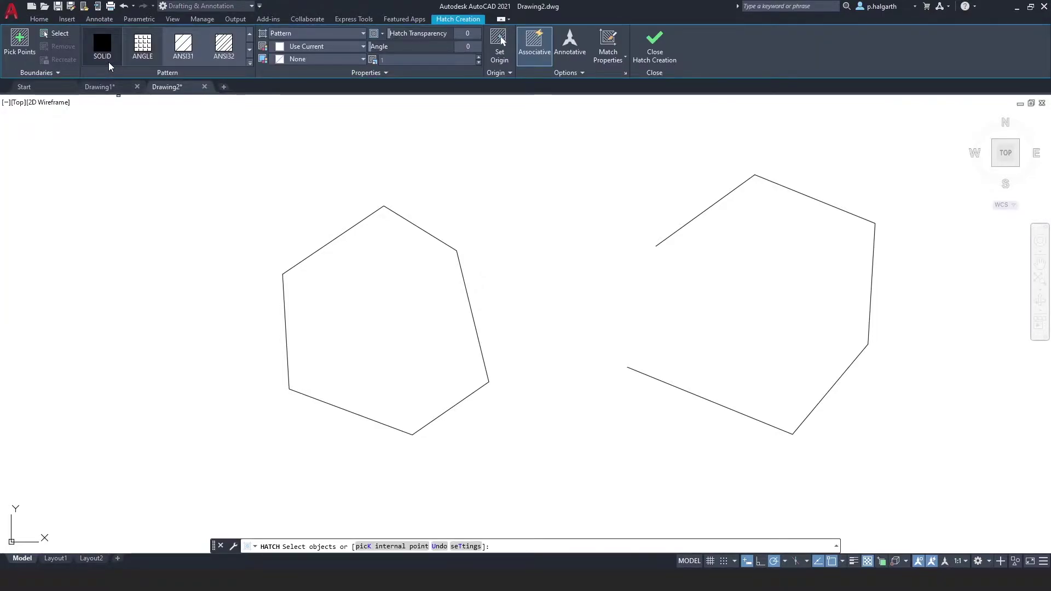
pyautogui.click(109, 61)
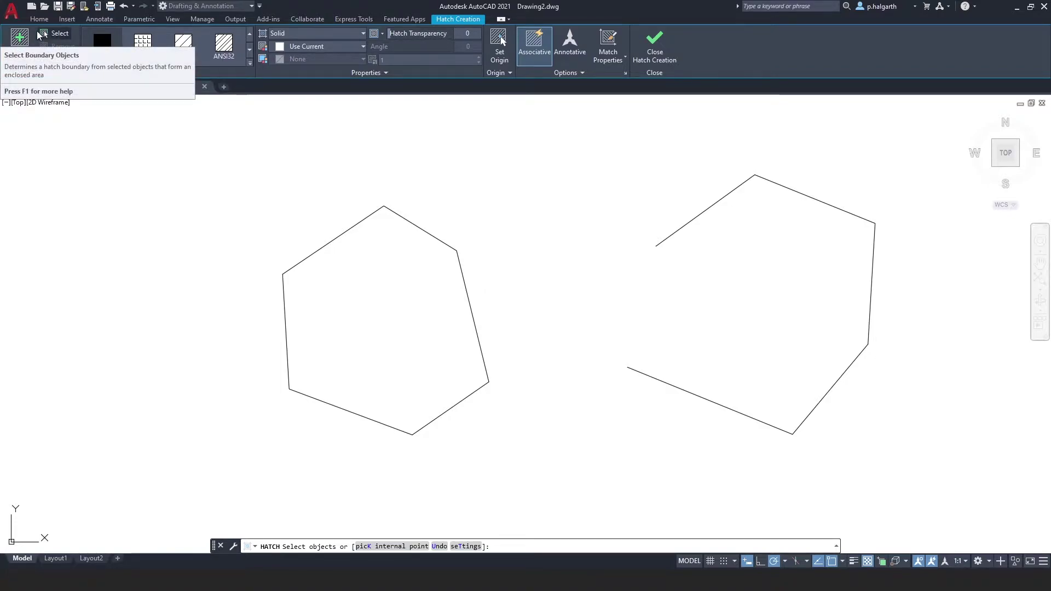
pyautogui.click(21, 40)
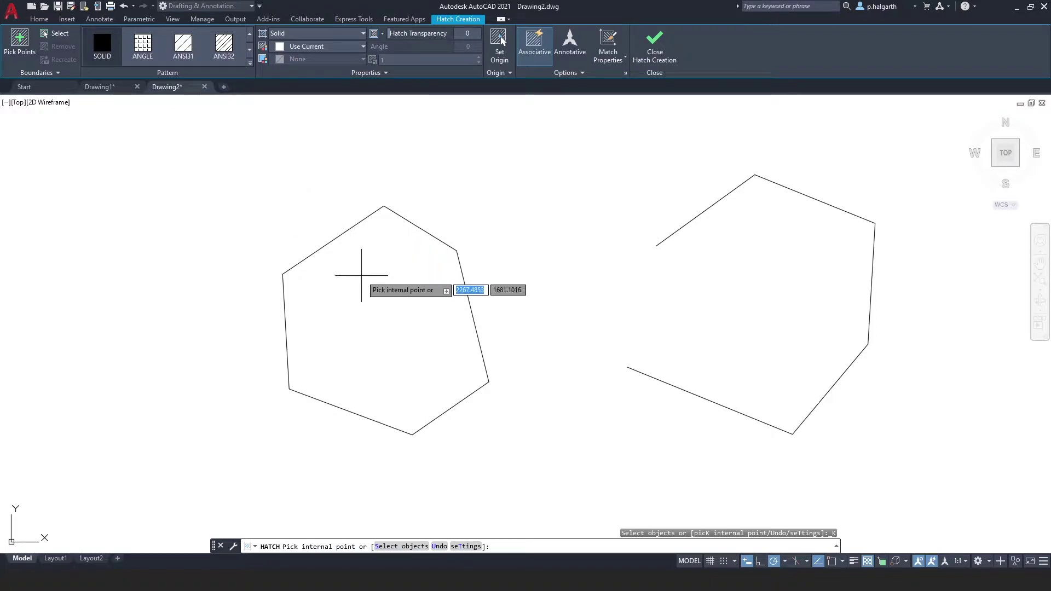
pyautogui.click(366, 285)
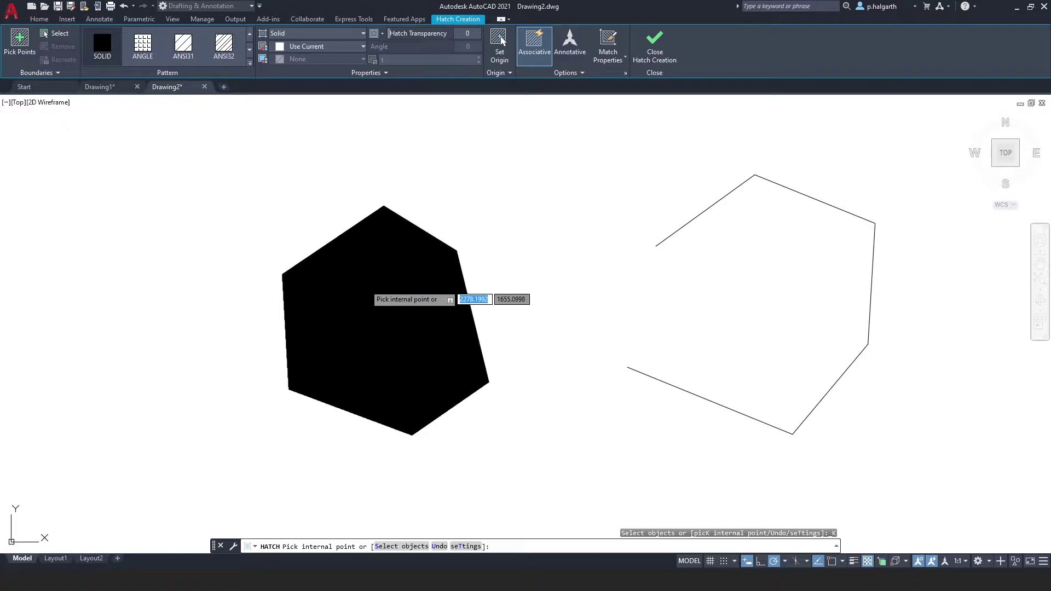
pyautogui.click(365, 285)
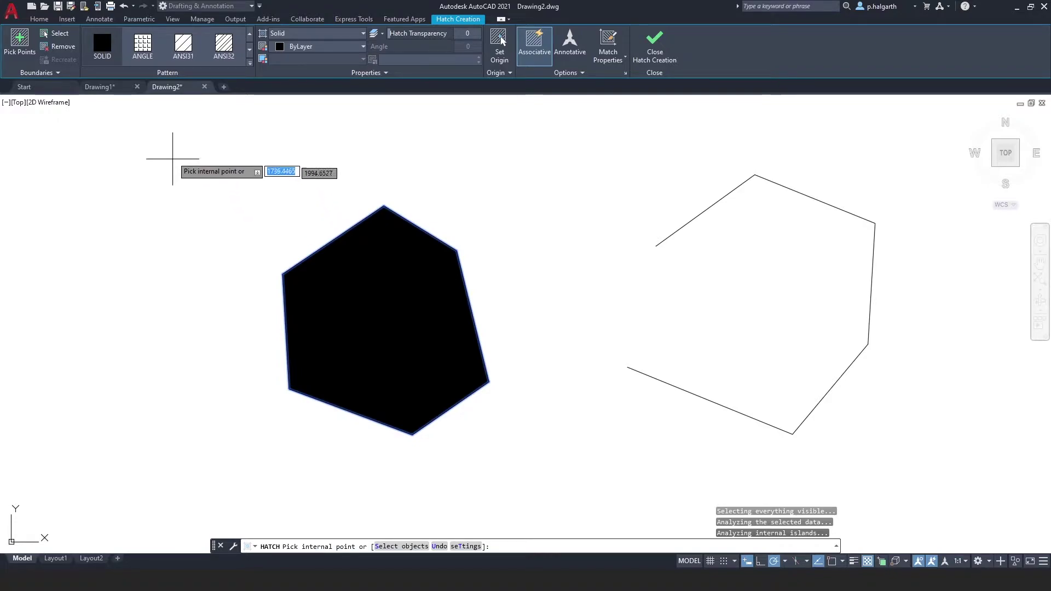
# Try to apply the SOLID hatch inside the open polyline, and leave the Hatch command.
pyautogui.click(107, 54)
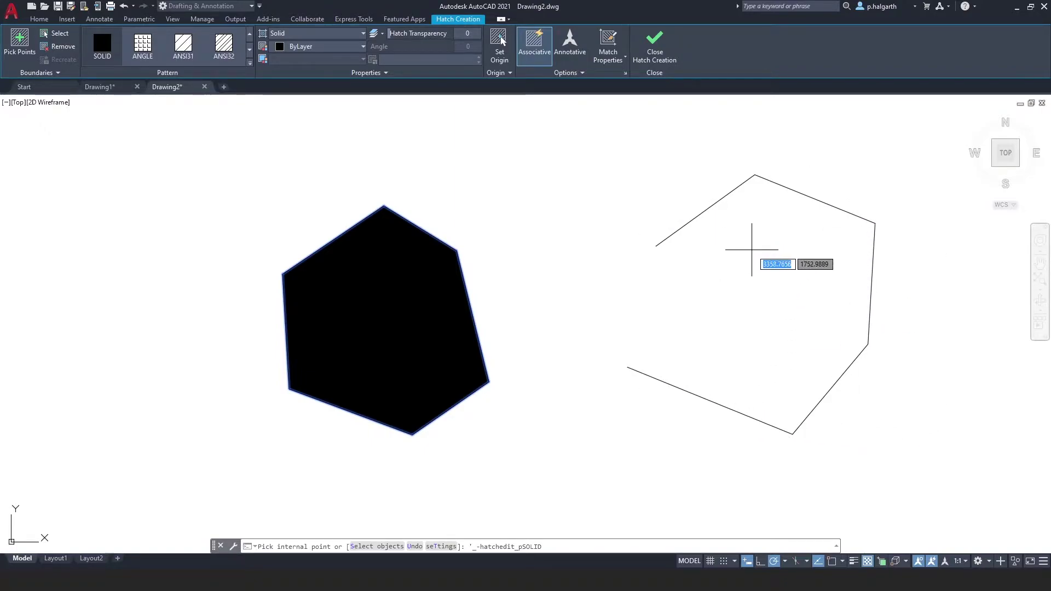
pyautogui.click(752, 249)
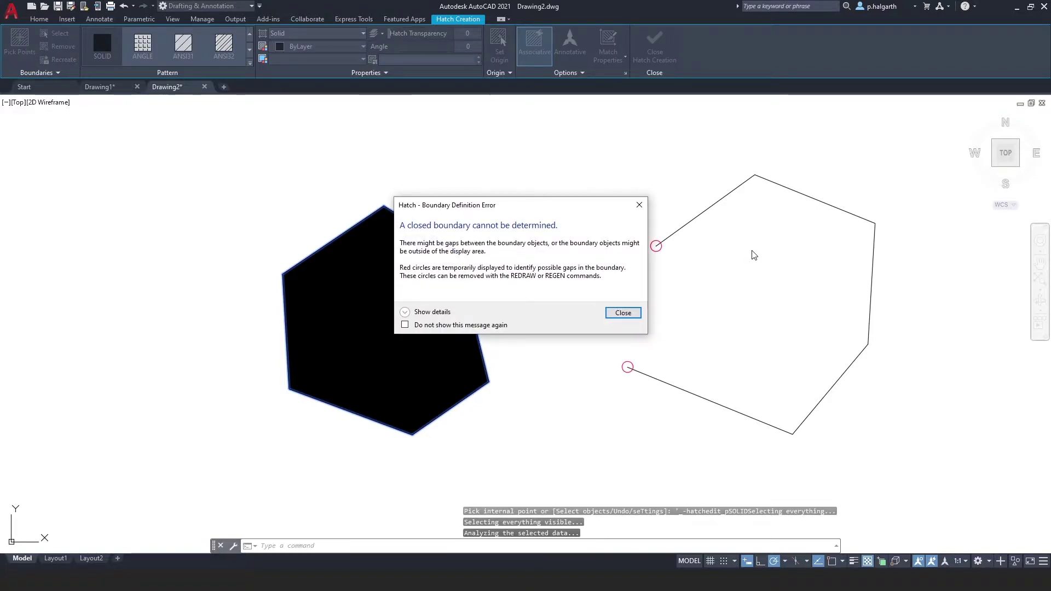
pyautogui.click(623, 312)
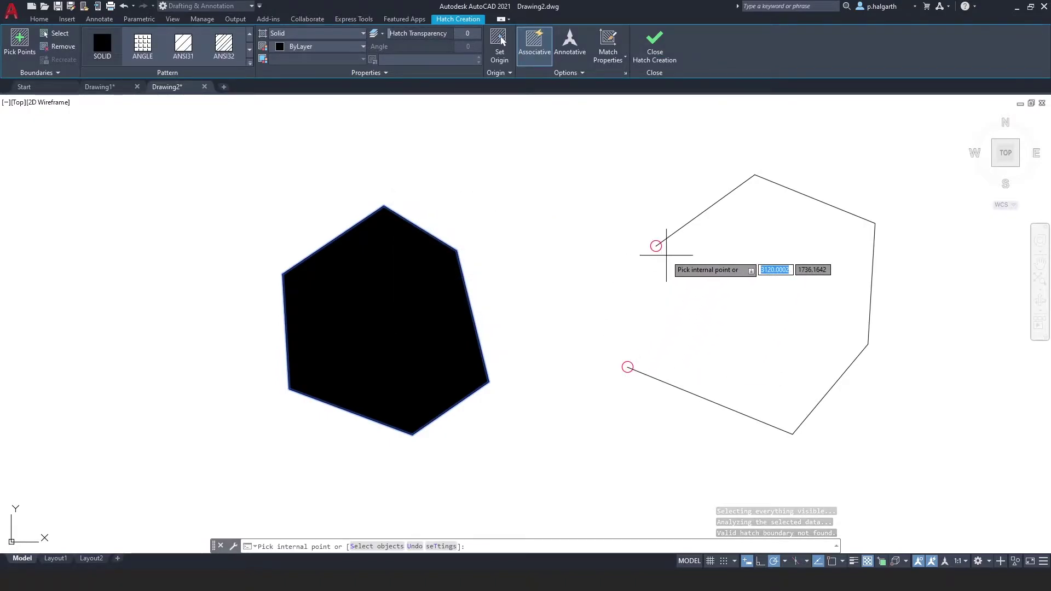
pyautogui.press('Escape')
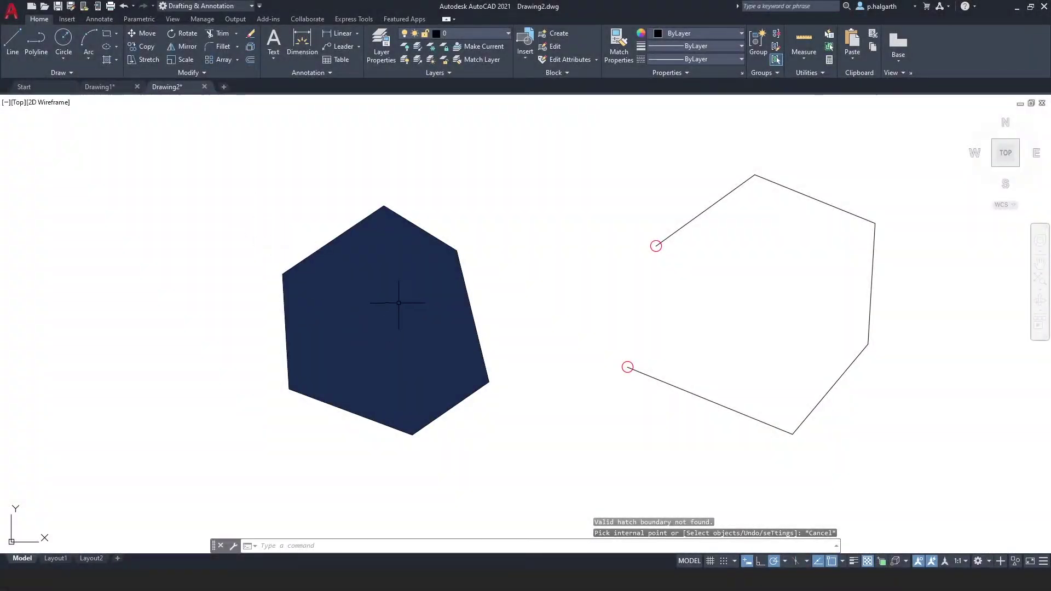
# Move the solid hatch up and to the left, partly off its six-sided outline.
pyautogui.click(361, 297)
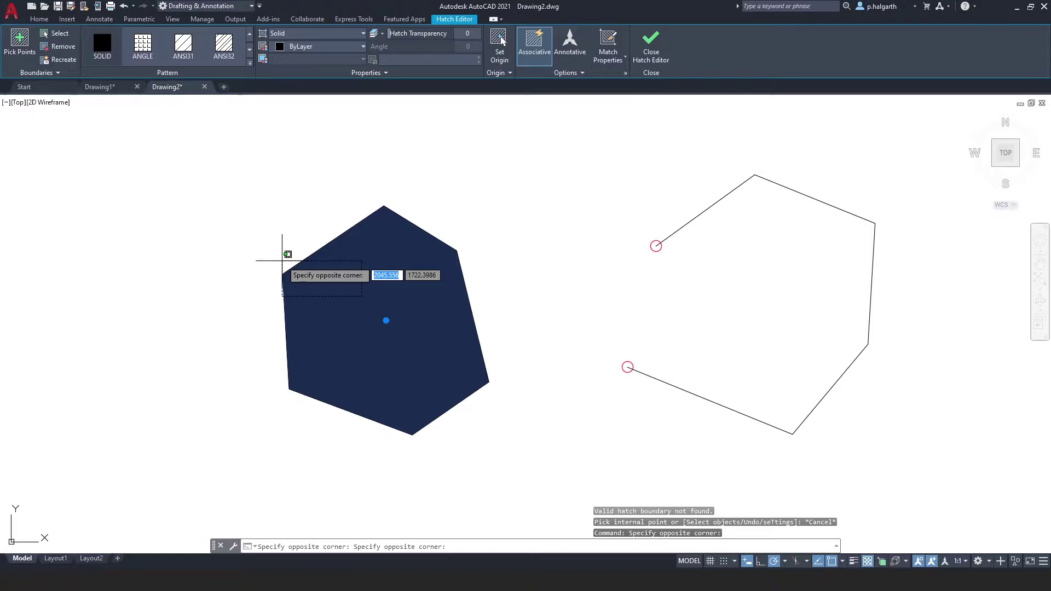
pyautogui.rightClick(342, 240)
pyautogui.click(368, 382)
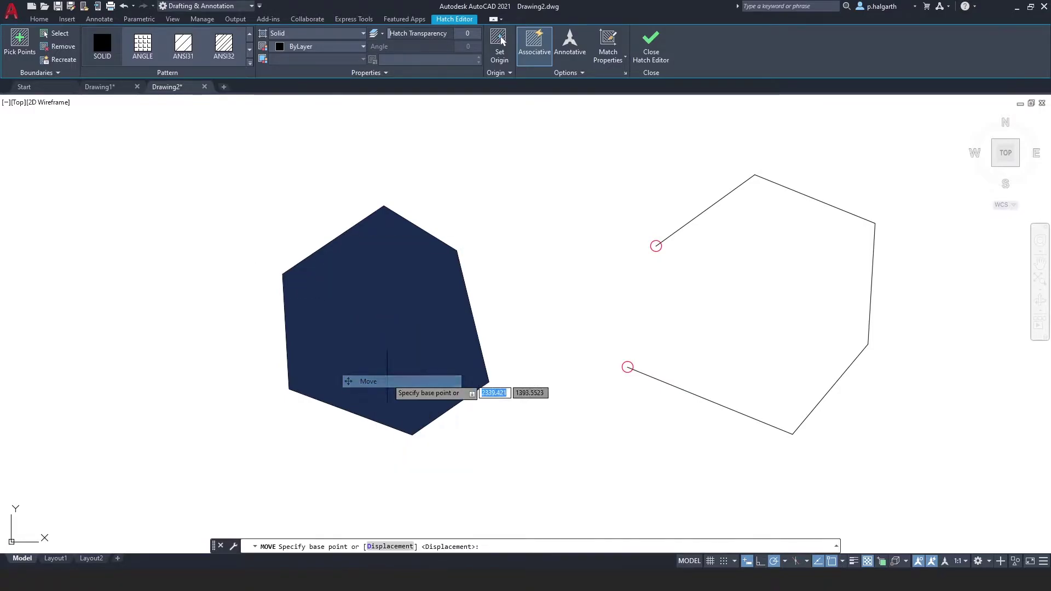
pyautogui.click(392, 328)
pyautogui.click(283, 289)
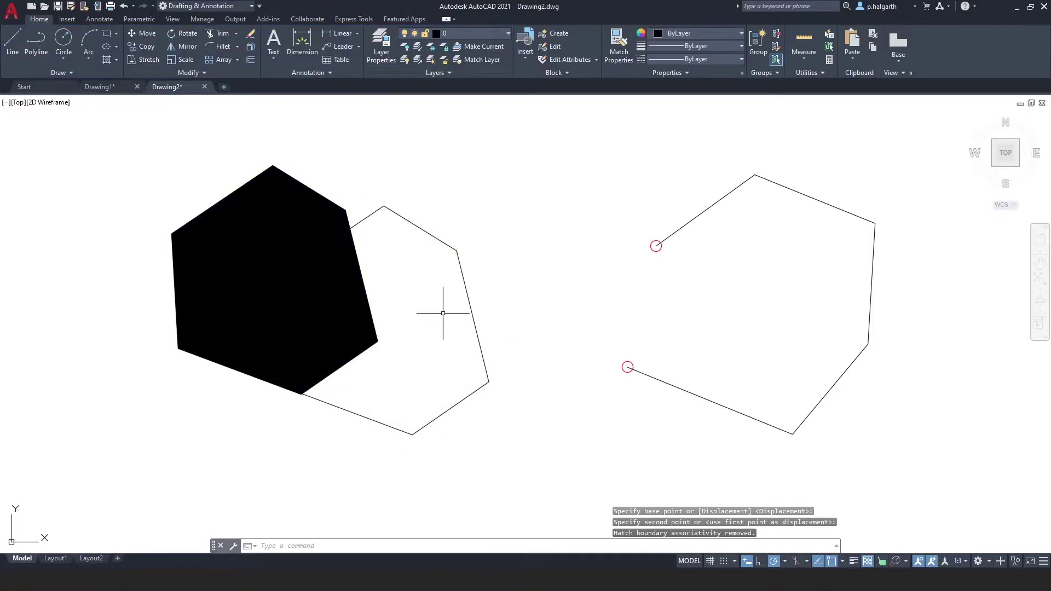
# Assign the moved solid hatch to a red-coloured layer.
pyautogui.click(302, 222)
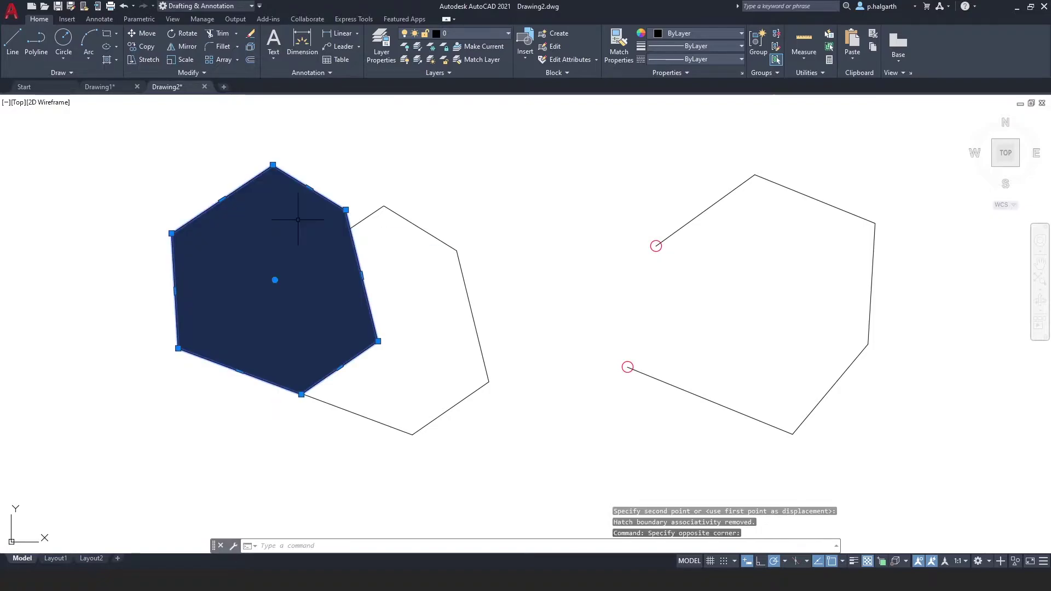
pyautogui.click(46, 18)
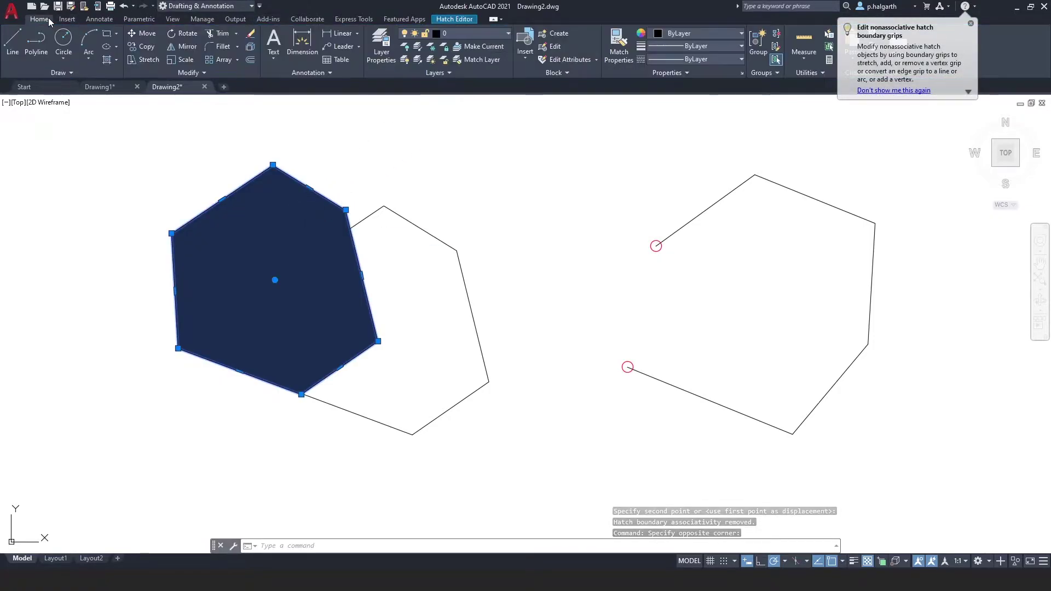
pyautogui.click(489, 31)
pyautogui.click(475, 58)
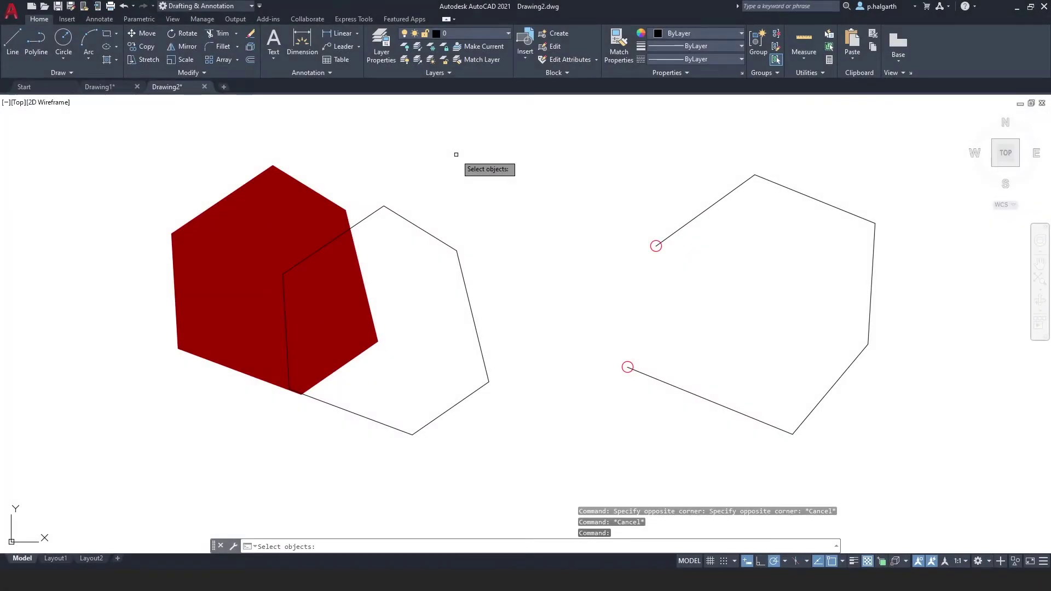
pyautogui.press('Escape')
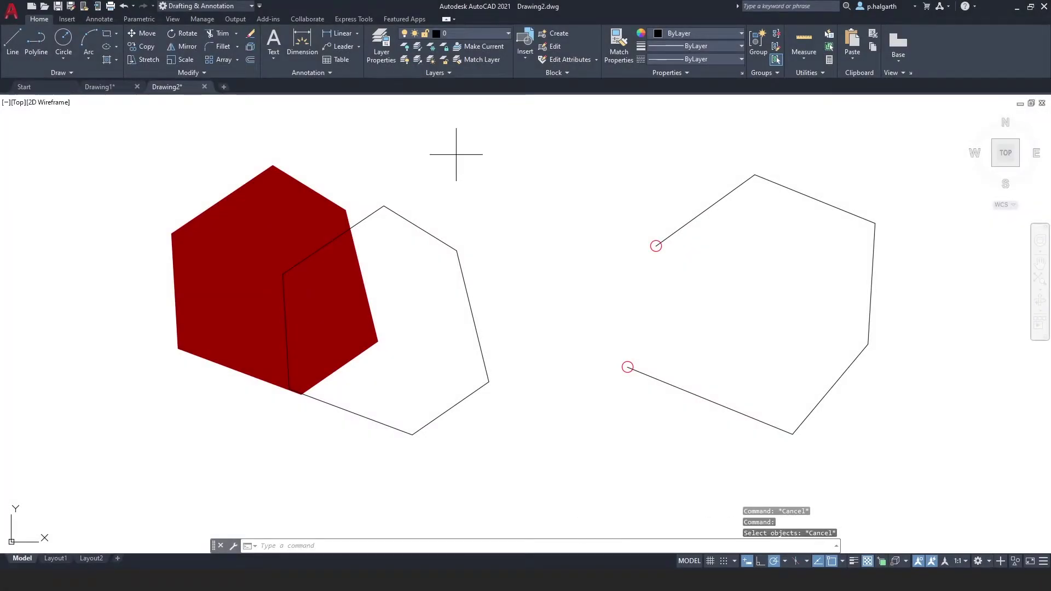
# Undo the layer change, the move and the creation of the solid hatch.
pyautogui.hotkey('ctrl', 'z')
pyautogui.hotkey('ctrl', 'z')
pyautogui.hotkey('ctrl', 'z')
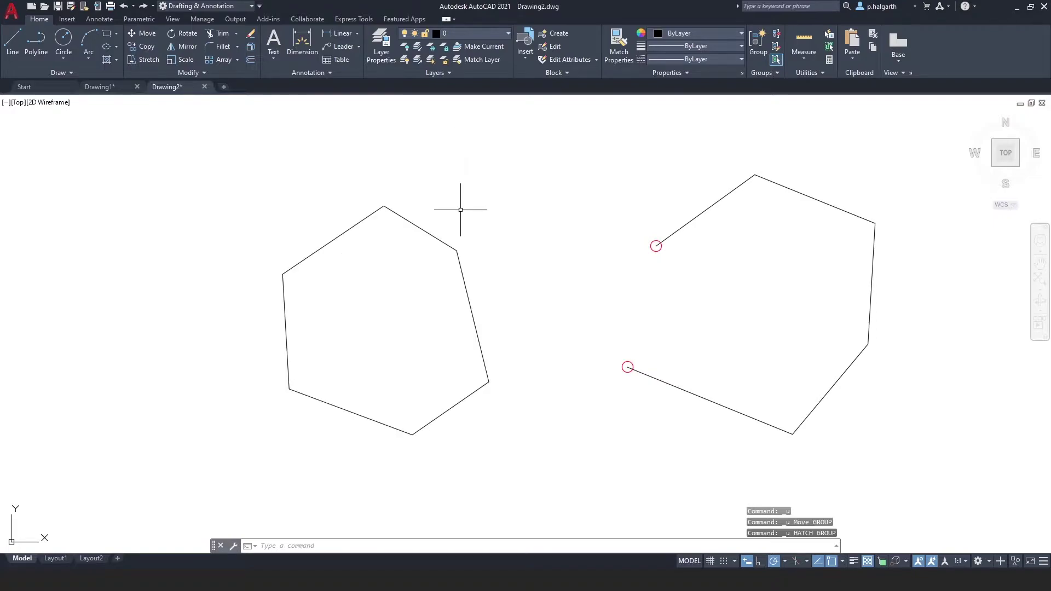
# Hatch the closed six-sided polyline with the AR-CONC pattern by picking an internal point.
pyautogui.click(107, 59)
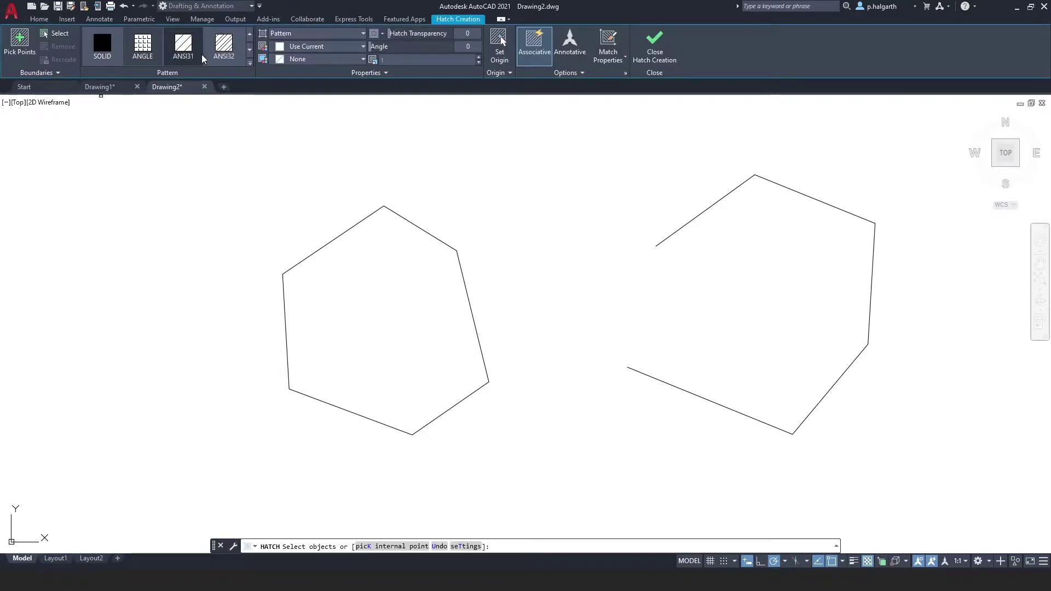
pyautogui.click(249, 63)
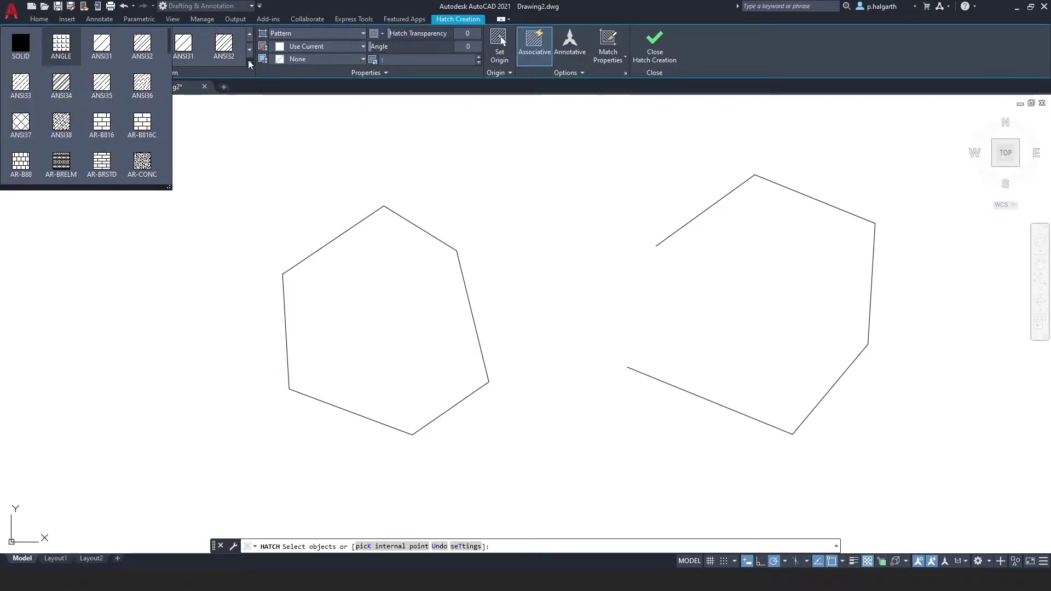
pyautogui.scroll(-5, 134, 137)
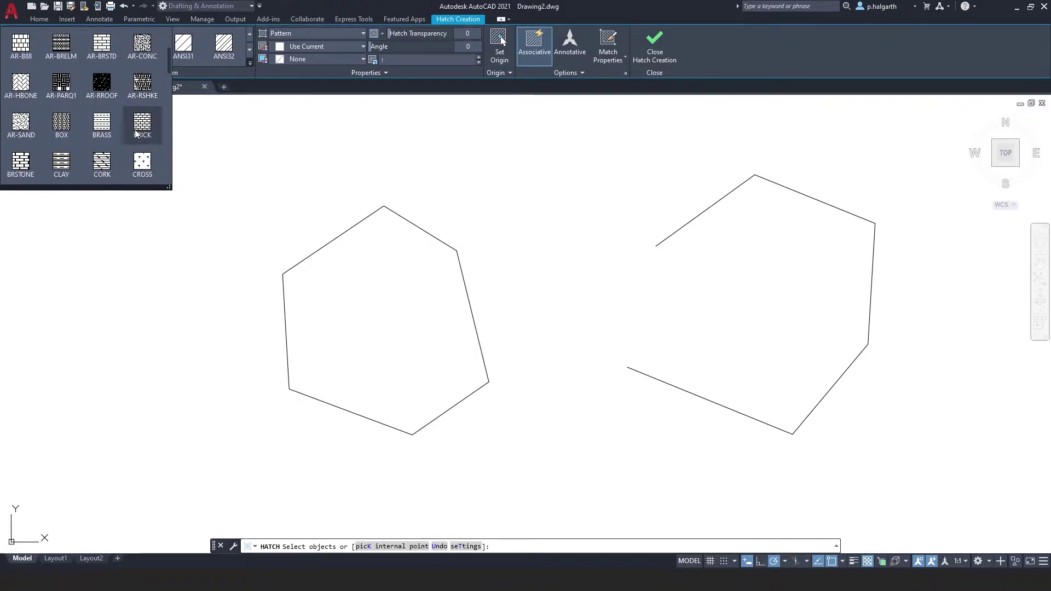
pyautogui.scroll(-4, 133, 140)
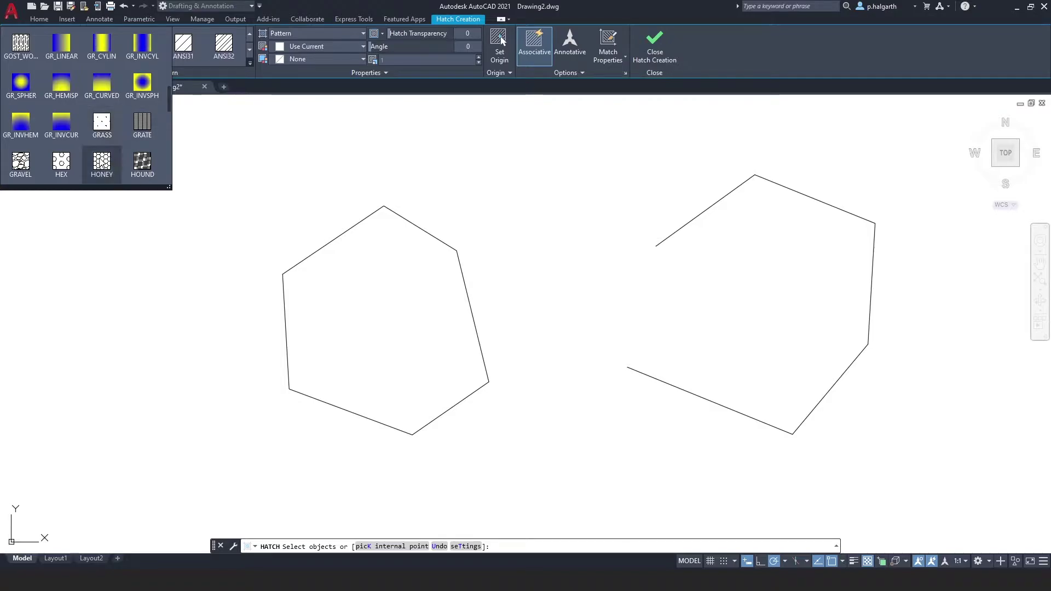
pyautogui.scroll(9, 123, 159)
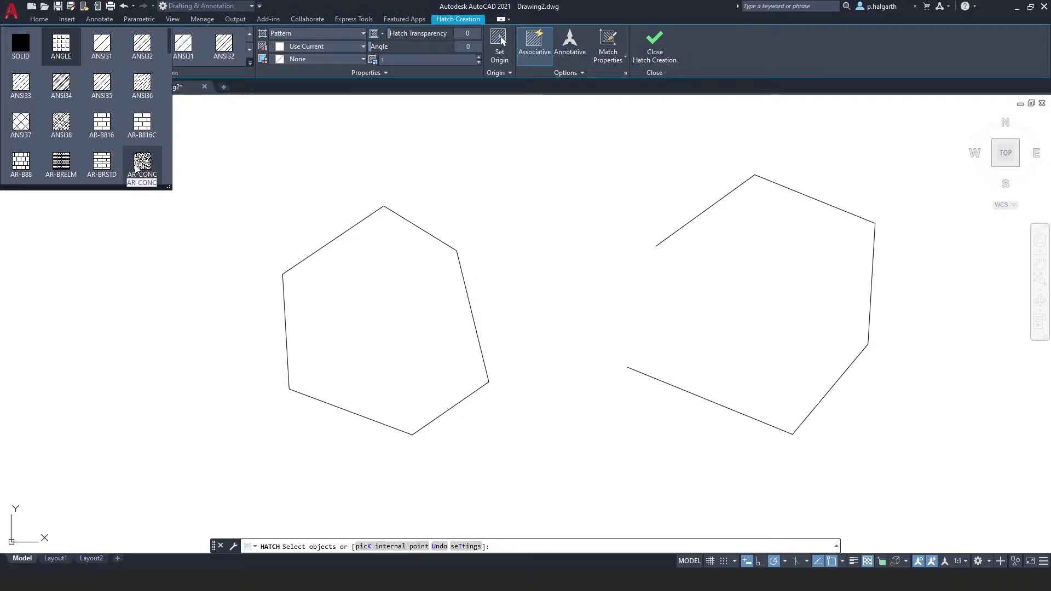
pyautogui.click(144, 163)
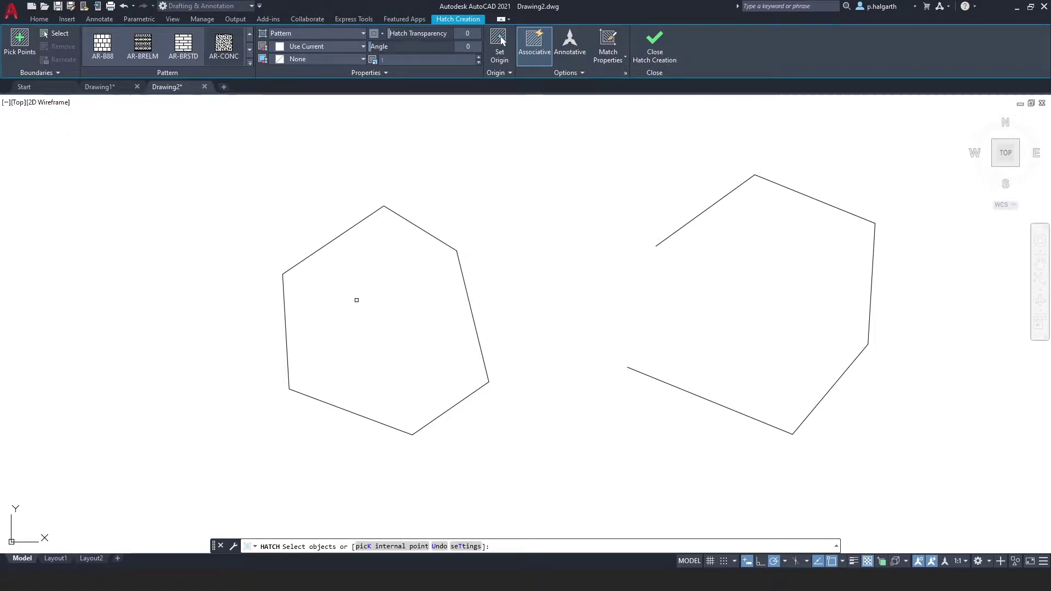
pyautogui.click(21, 43)
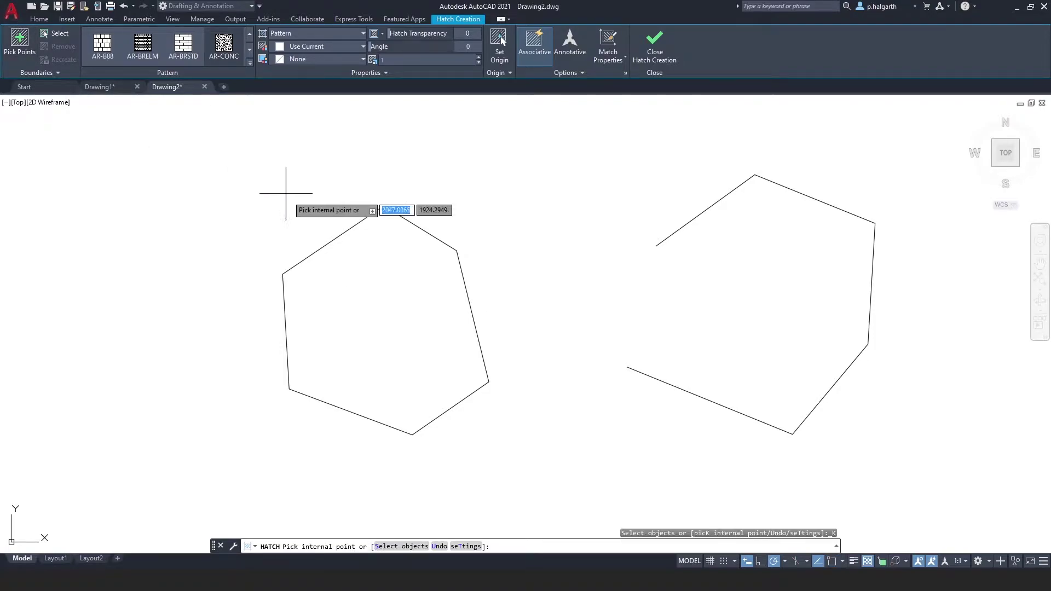
pyautogui.click(381, 300)
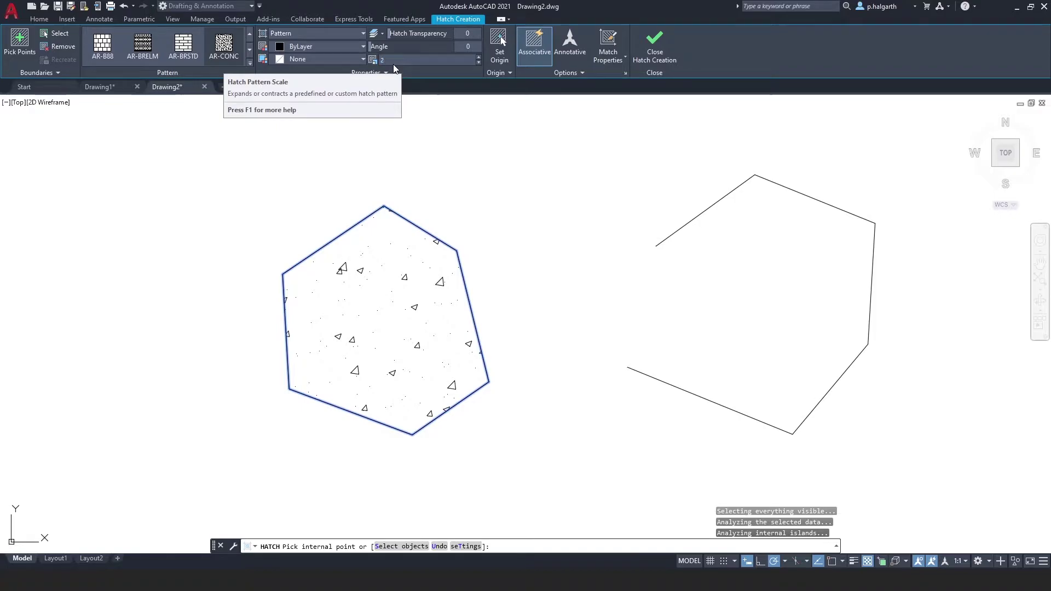
# Try a hatch pattern scale of 2, and set the concrete hatch's scale to 0.5.
pyautogui.press('Return')
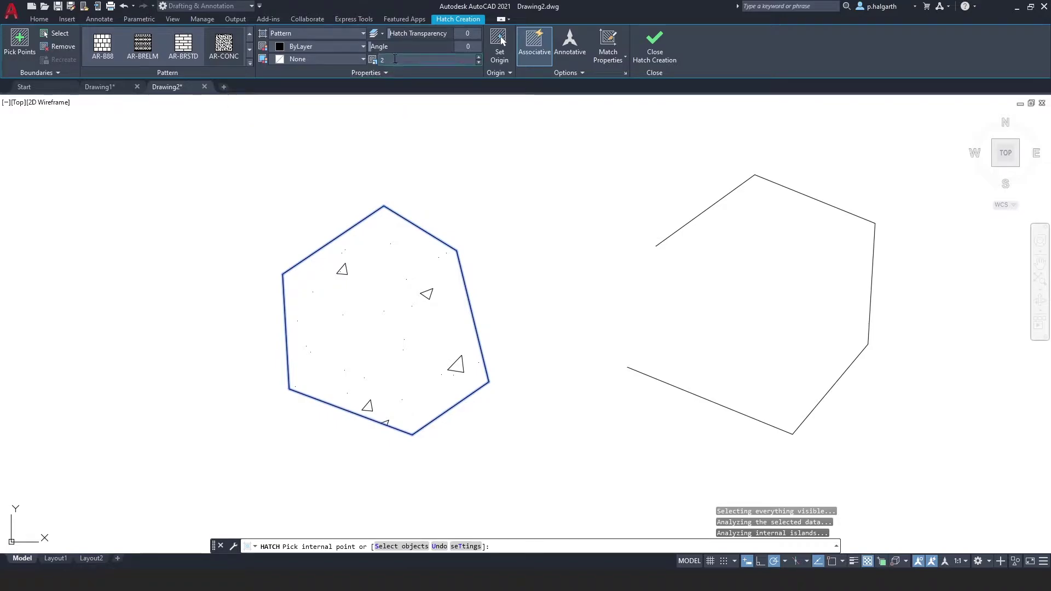
pyautogui.write('5')
pyautogui.press('Return')
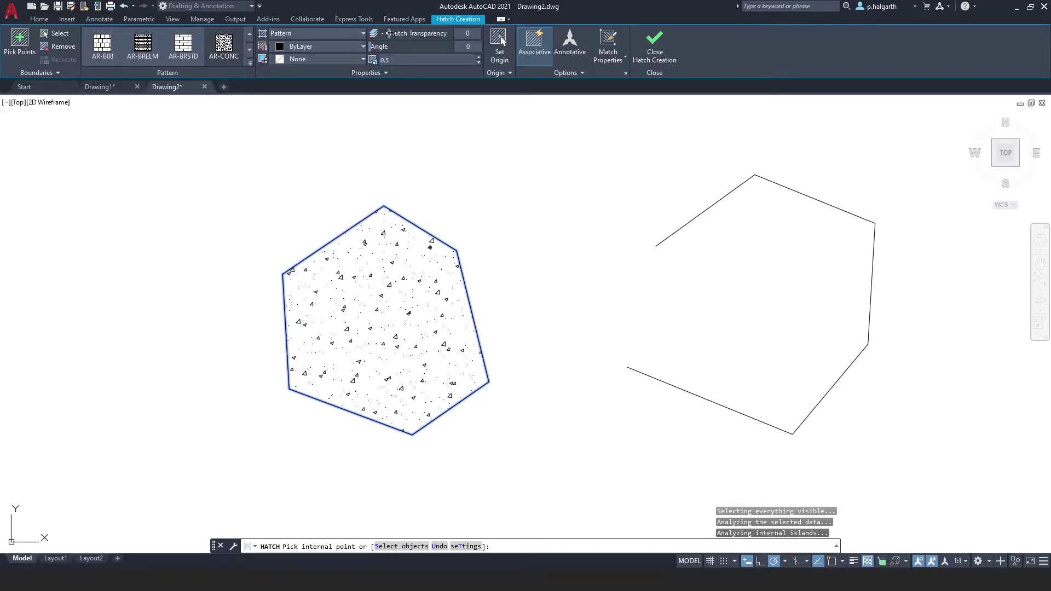
# Set the concrete hatch's transparency to 78 and turn off the transparency display.
pyautogui.moveTo(437, 29); pyautogui.dragTo(458, 34)
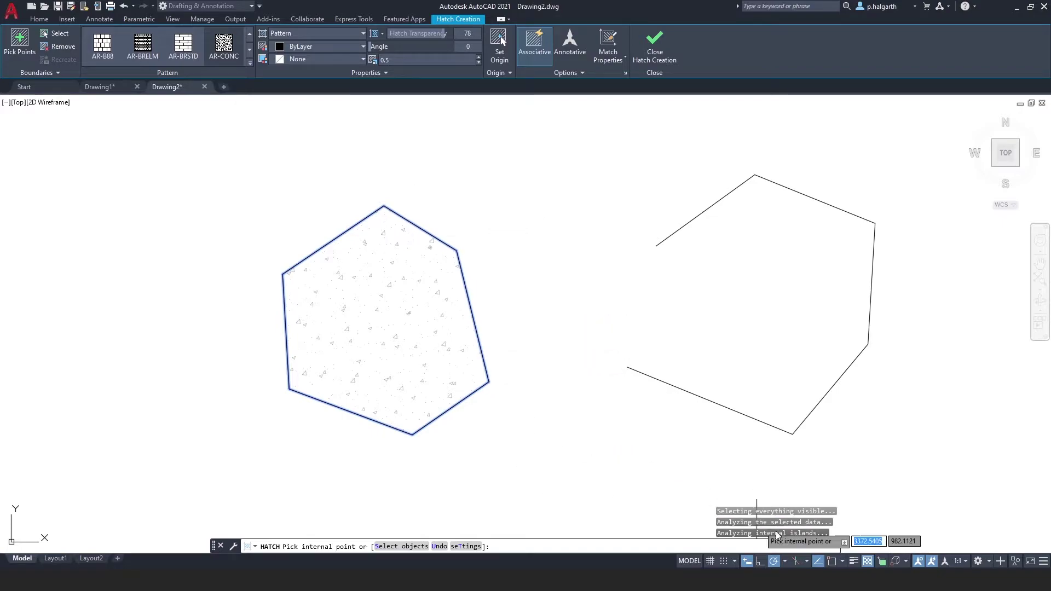
pyautogui.click(867, 562)
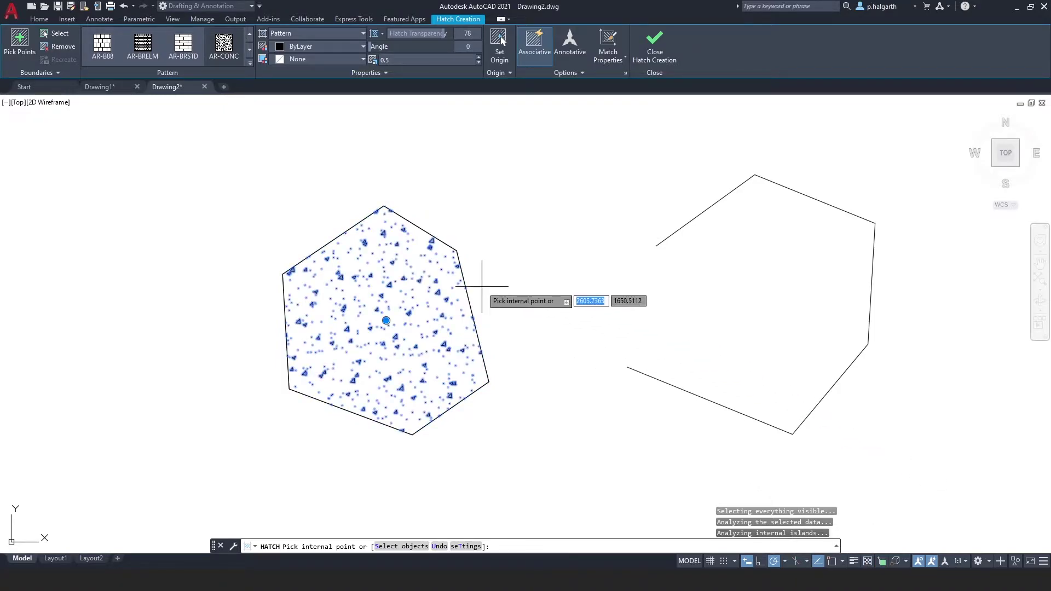
# Try the BRICK, BRASS and BOX patterns on the six-sided polyline's concrete hatch, and return it to AR-CONC.
pyautogui.press('Escape')
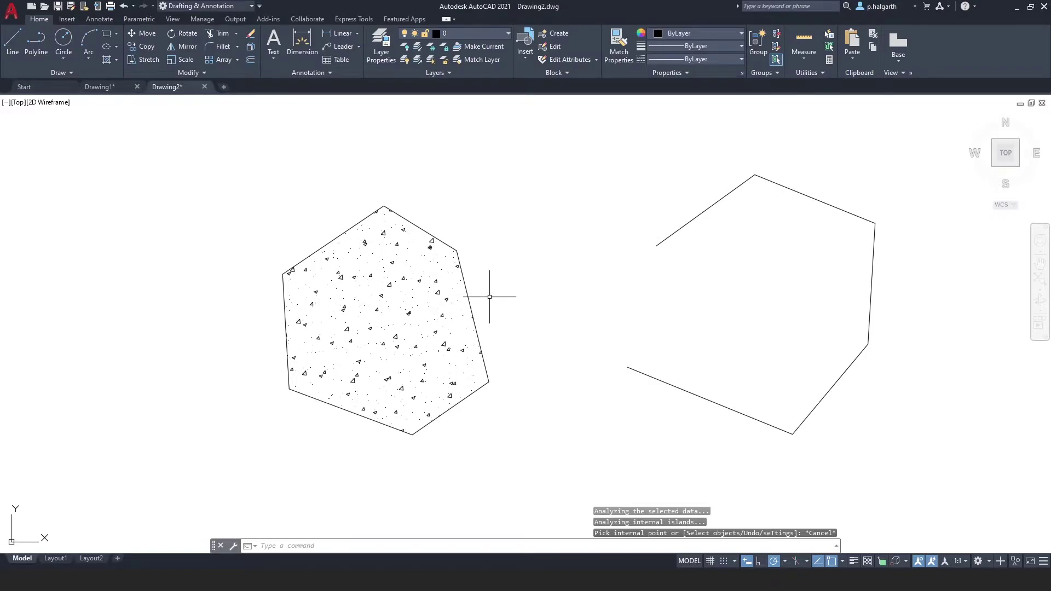
pyautogui.click(391, 254)
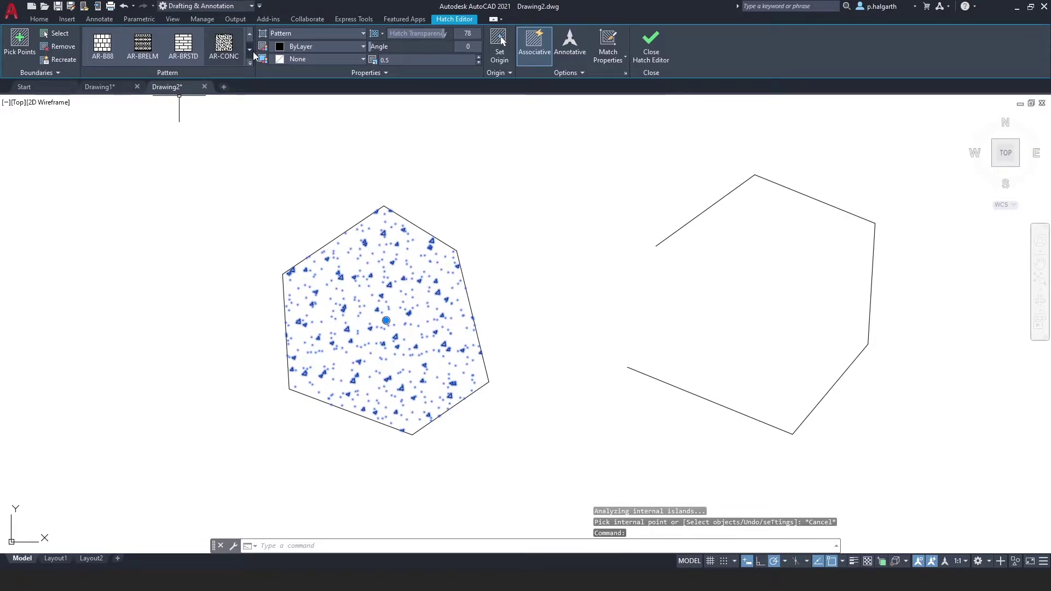
pyautogui.click(250, 49)
pyautogui.click(231, 53)
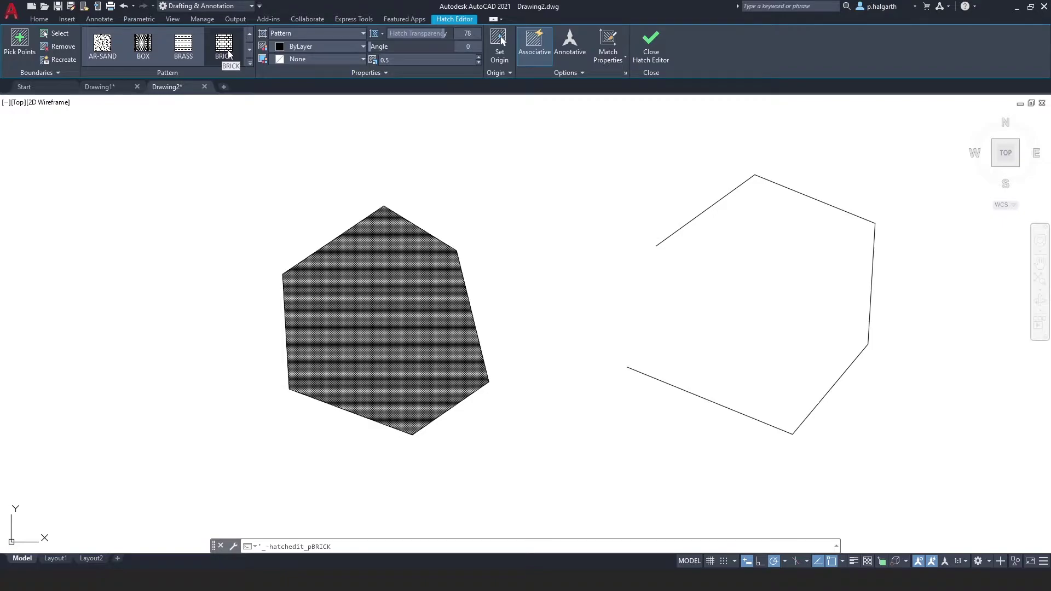
pyautogui.click(200, 46)
pyautogui.click(143, 44)
pyautogui.click(223, 45)
pyautogui.click(250, 63)
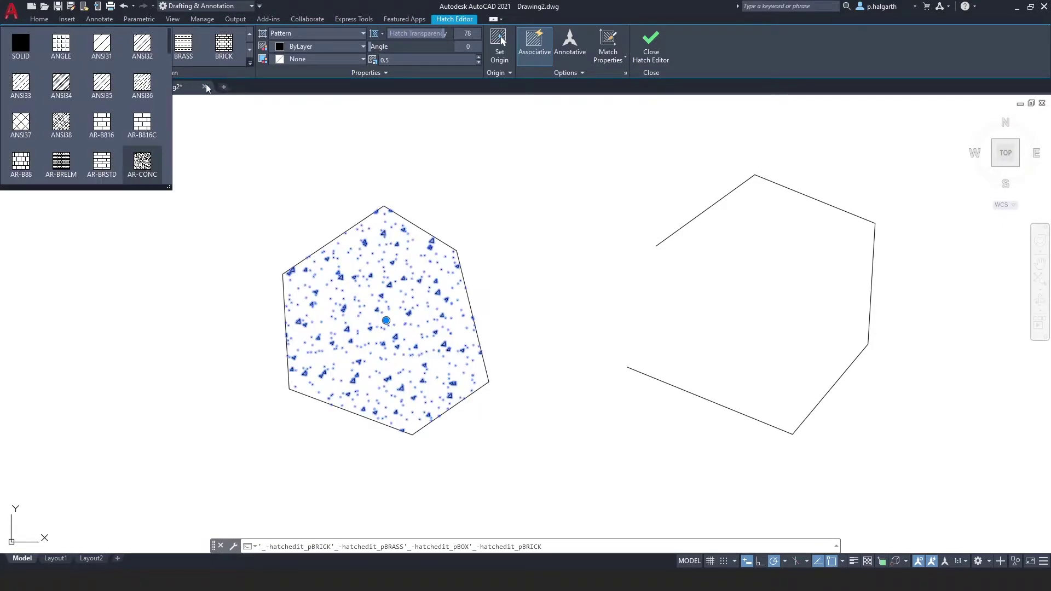
pyautogui.click(141, 171)
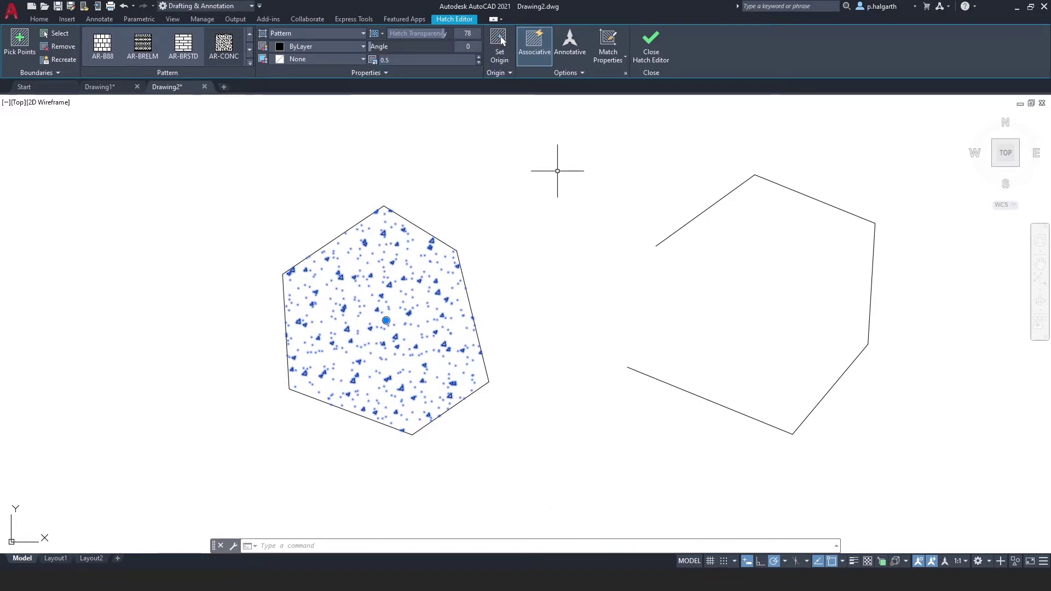
pyautogui.click(652, 54)
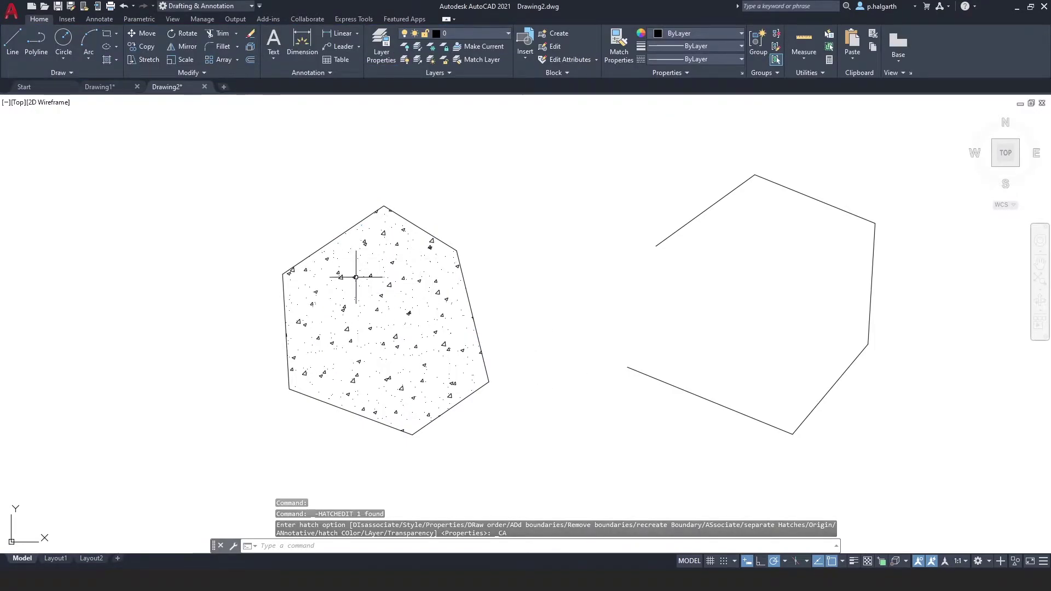
pyautogui.click(390, 284)
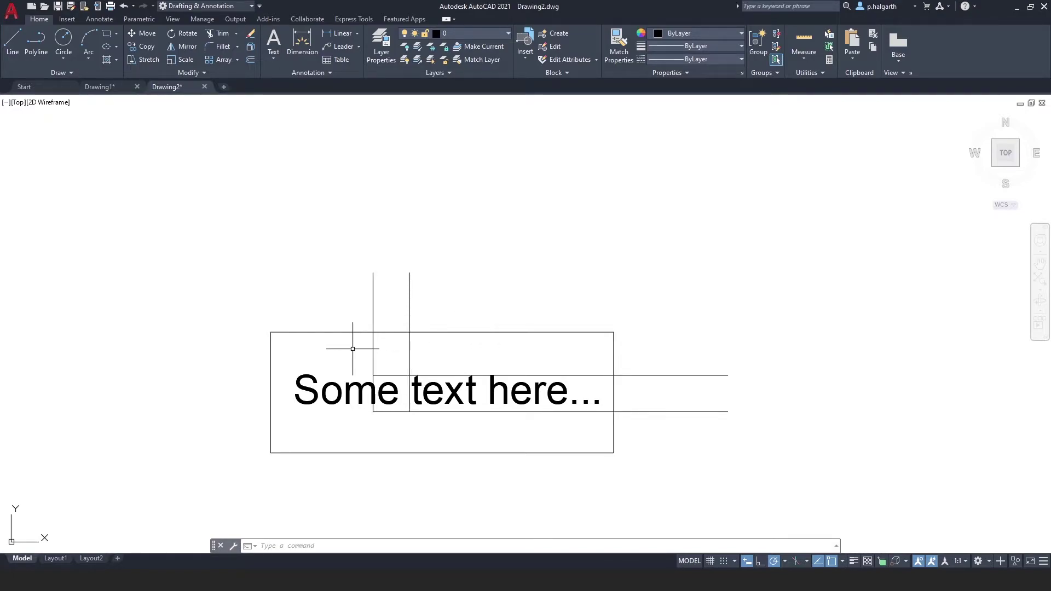
# Start a solid hatch and set its true color to RGB 255,255,255.
pyautogui.click(106, 59)
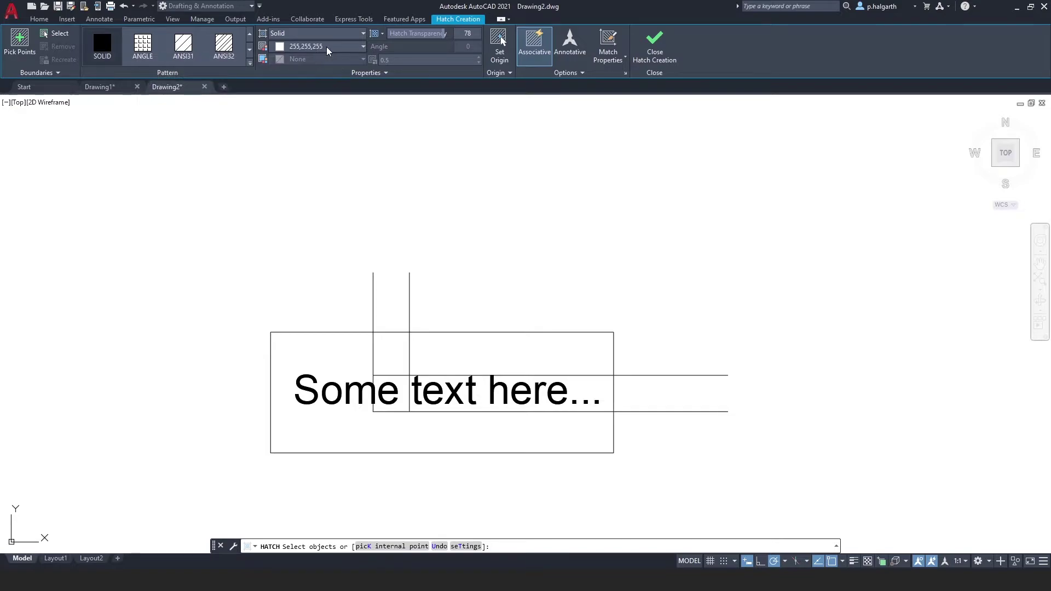
pyautogui.click(305, 49)
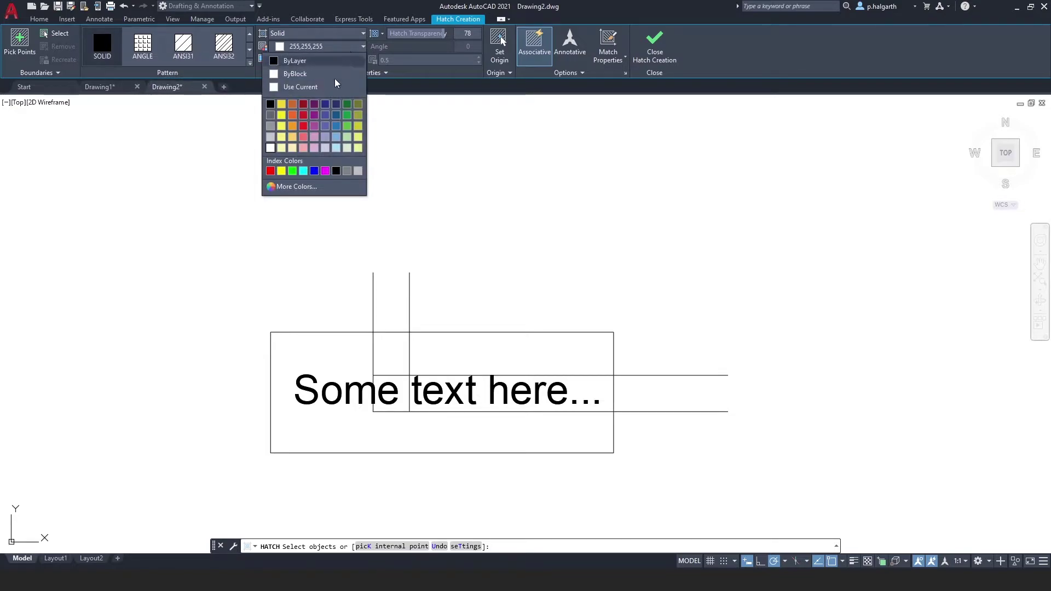
pyautogui.click(295, 187)
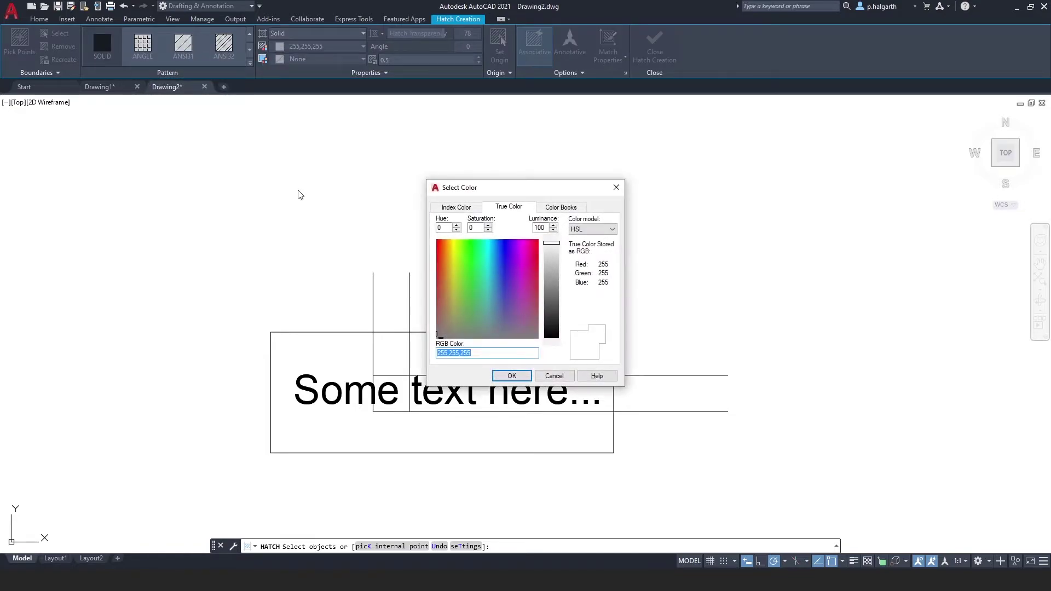
pyautogui.moveTo(498, 191); pyautogui.dragTo(422, 151)
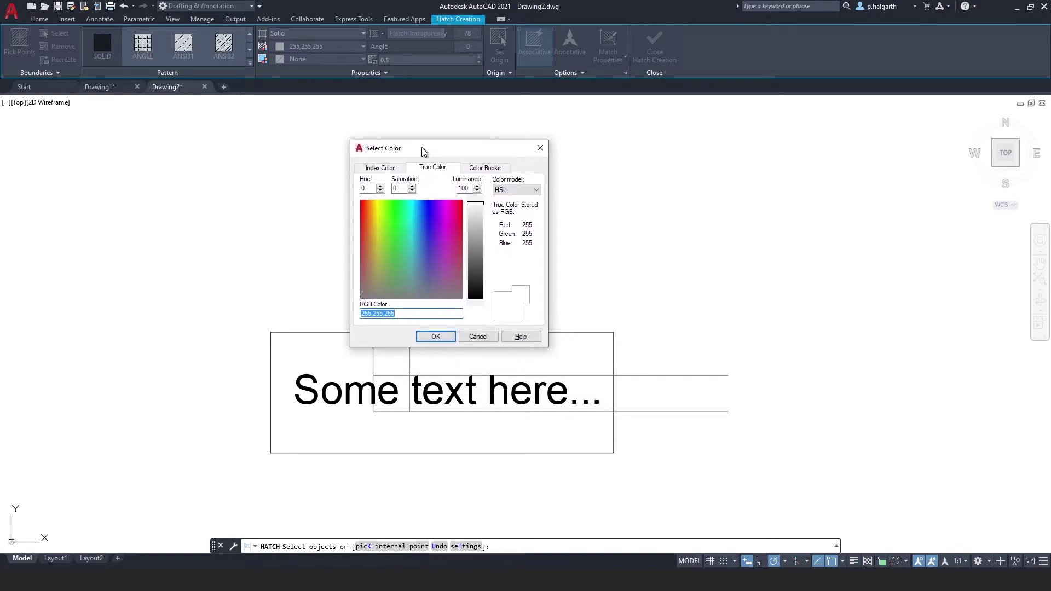
pyautogui.click(445, 173)
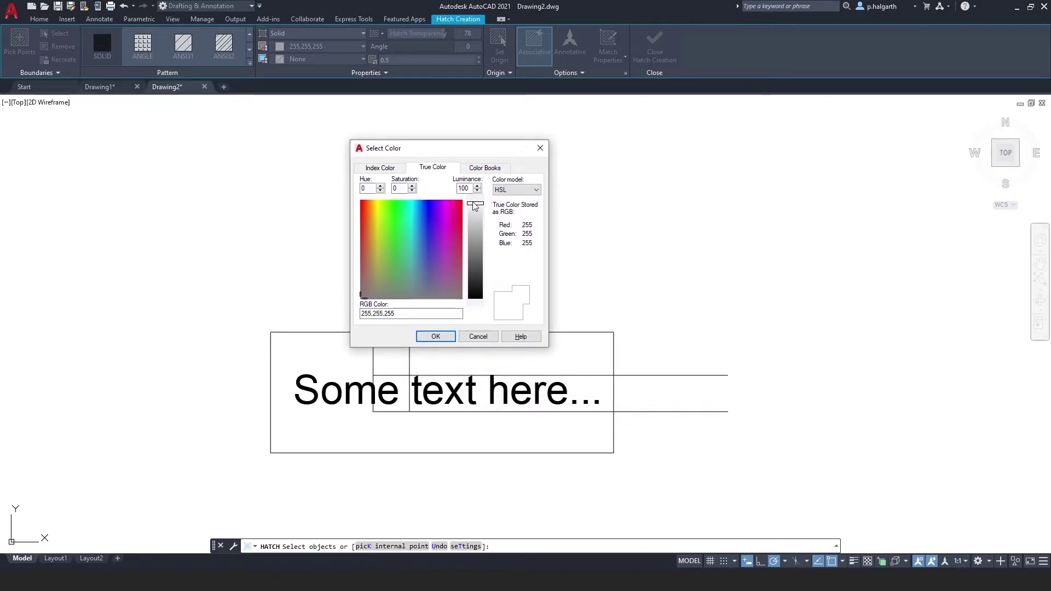
pyautogui.click(396, 313)
pyautogui.click(436, 336)
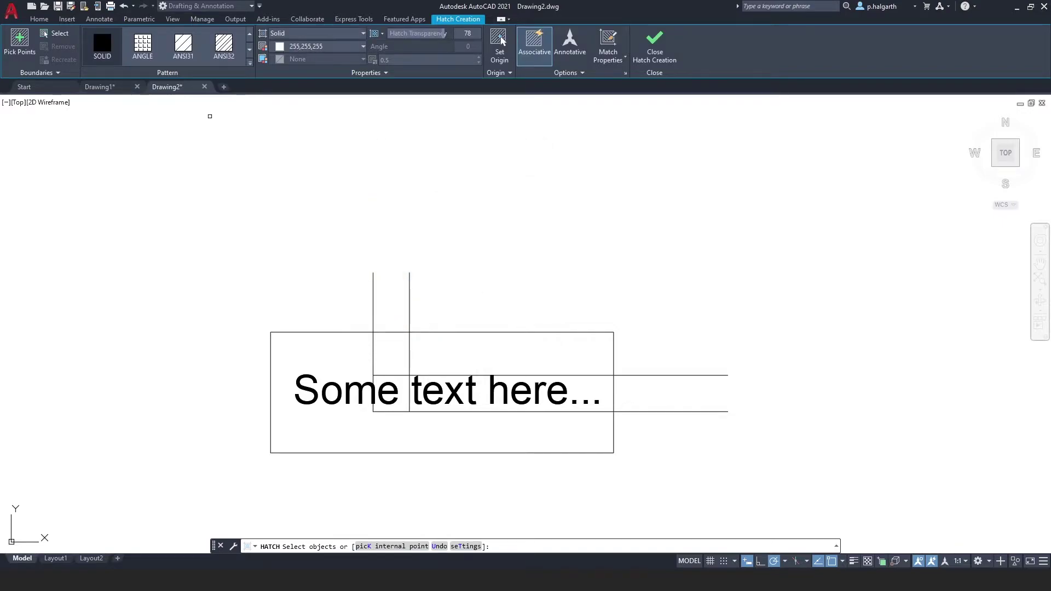
# Hatch the rectangle around "Some text here..." by selecting its outline as the boundary object.
pyautogui.click(56, 34)
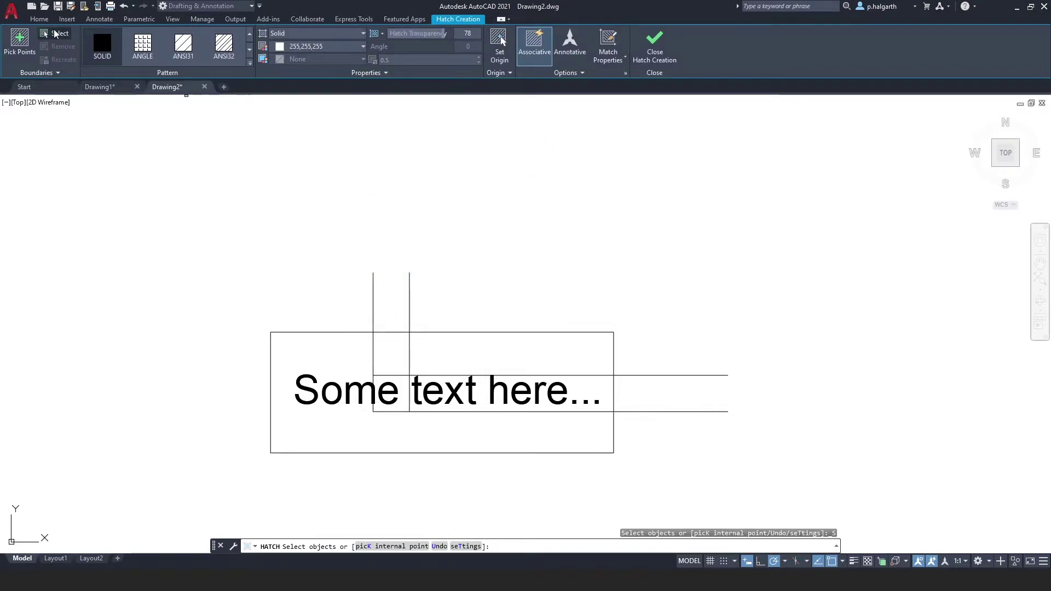
pyautogui.click(313, 332)
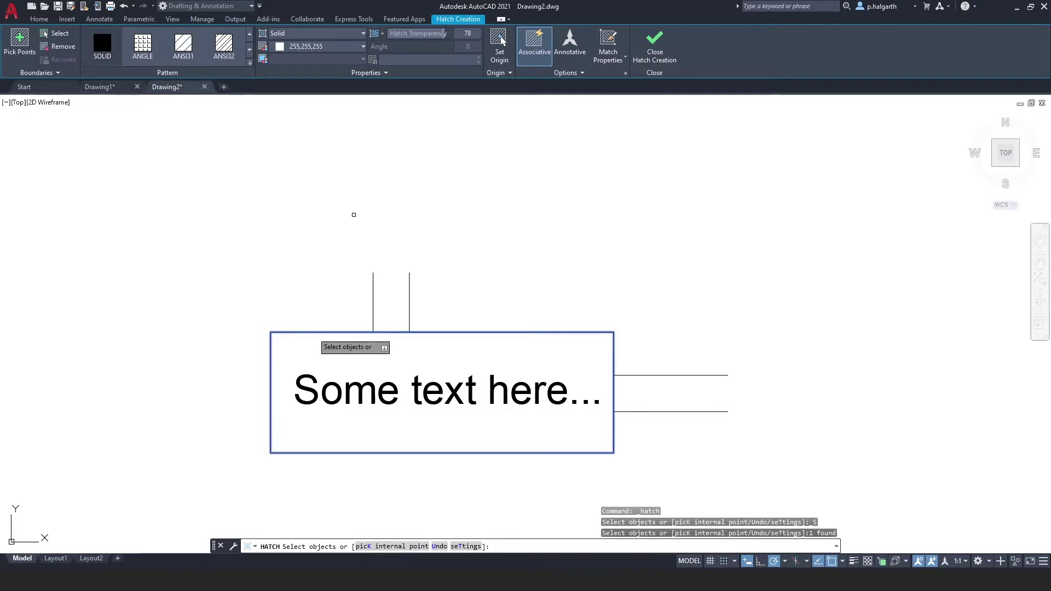
pyautogui.click(655, 43)
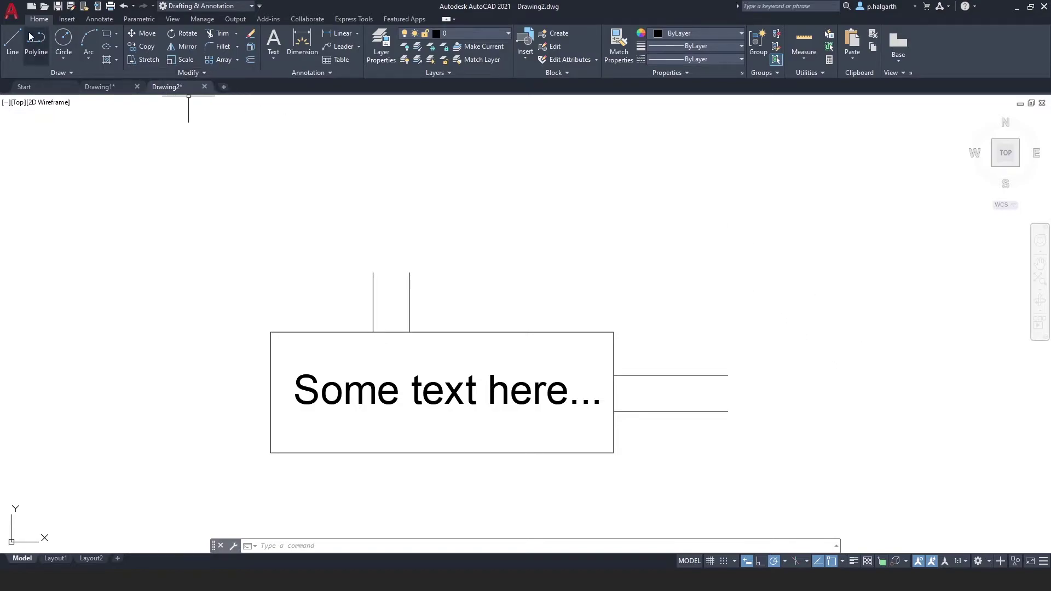
# Set the uniform background color of the 2D model space to Black in the drawing window colors.
pyautogui.click(11, 10)
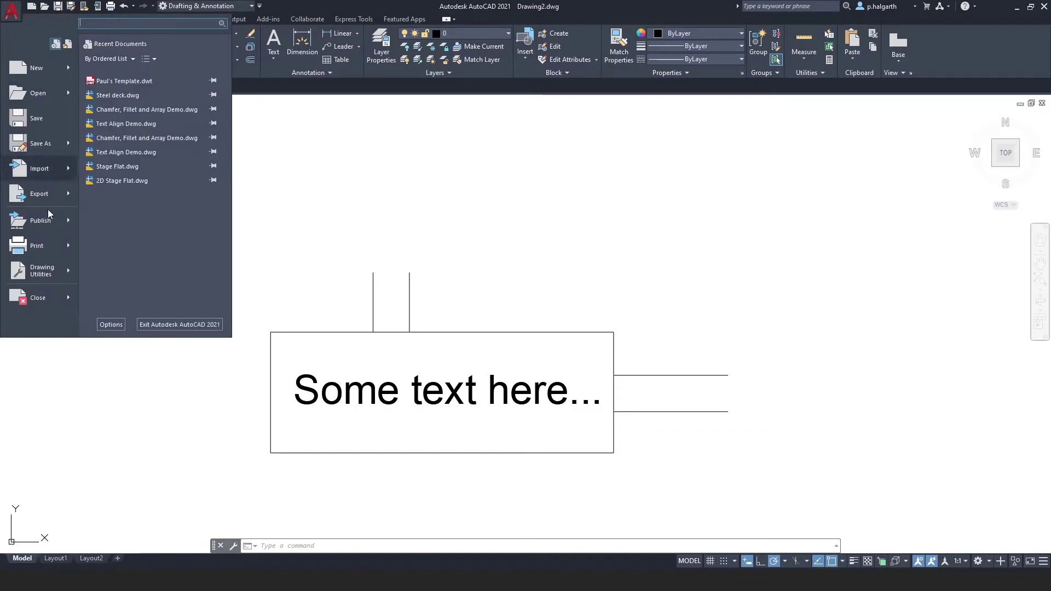
pyautogui.click(45, 278)
pyautogui.click(109, 324)
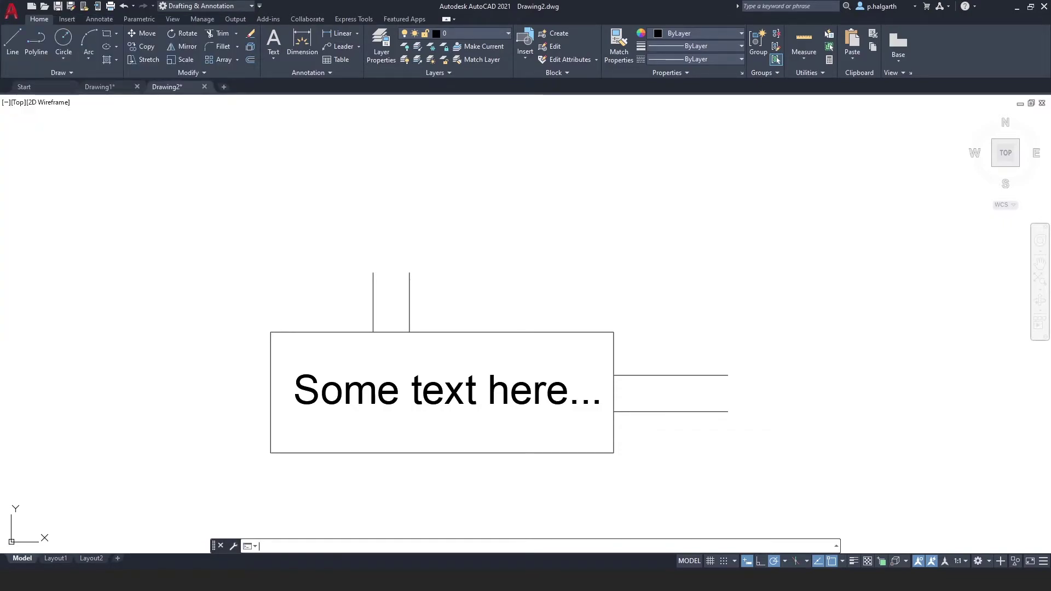
pyautogui.click(399, 325)
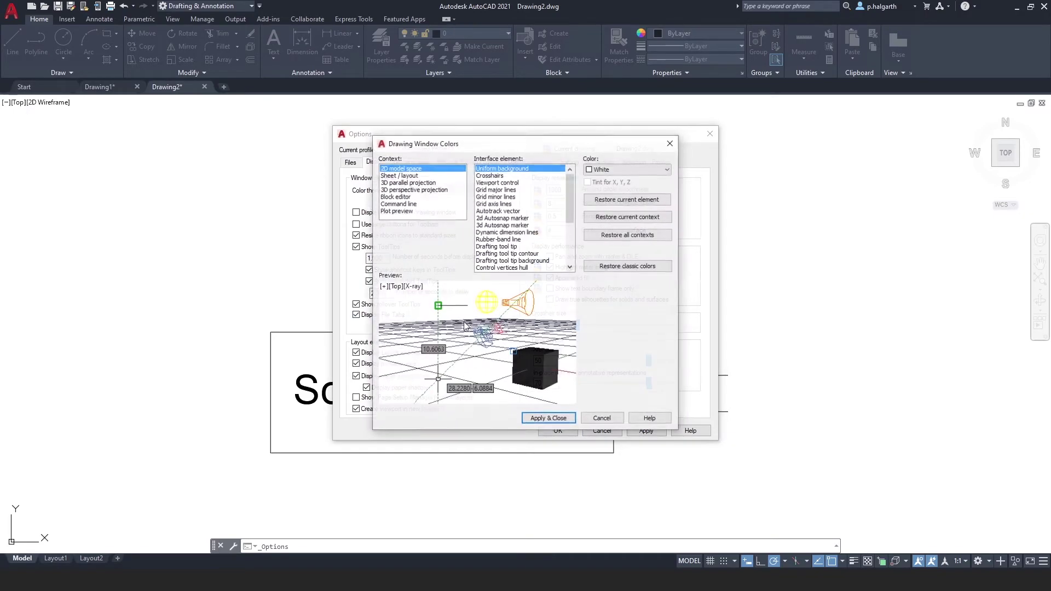
pyautogui.click(626, 171)
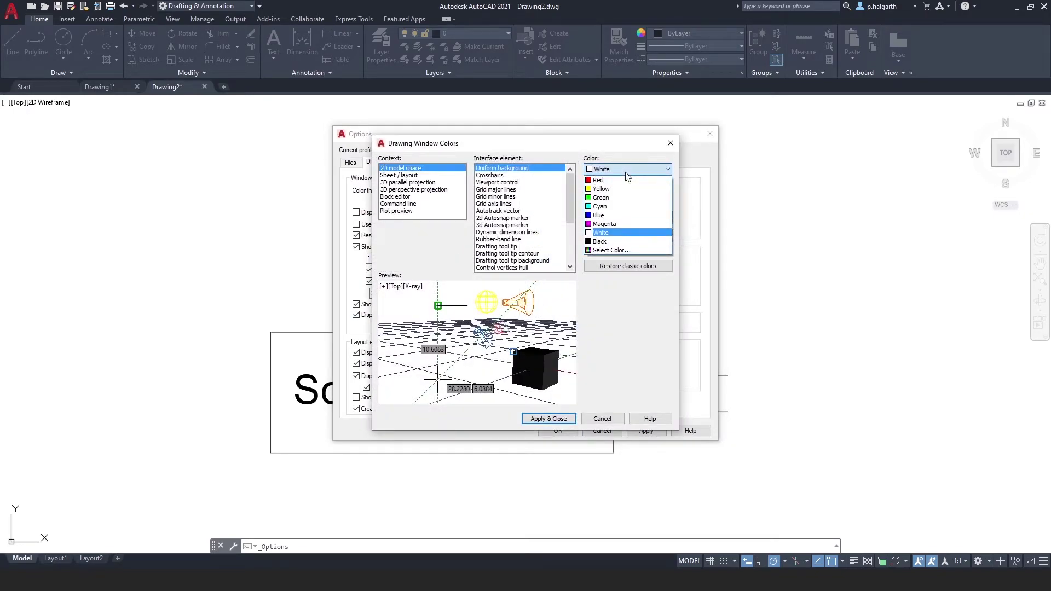
pyautogui.click(624, 241)
pyautogui.click(549, 419)
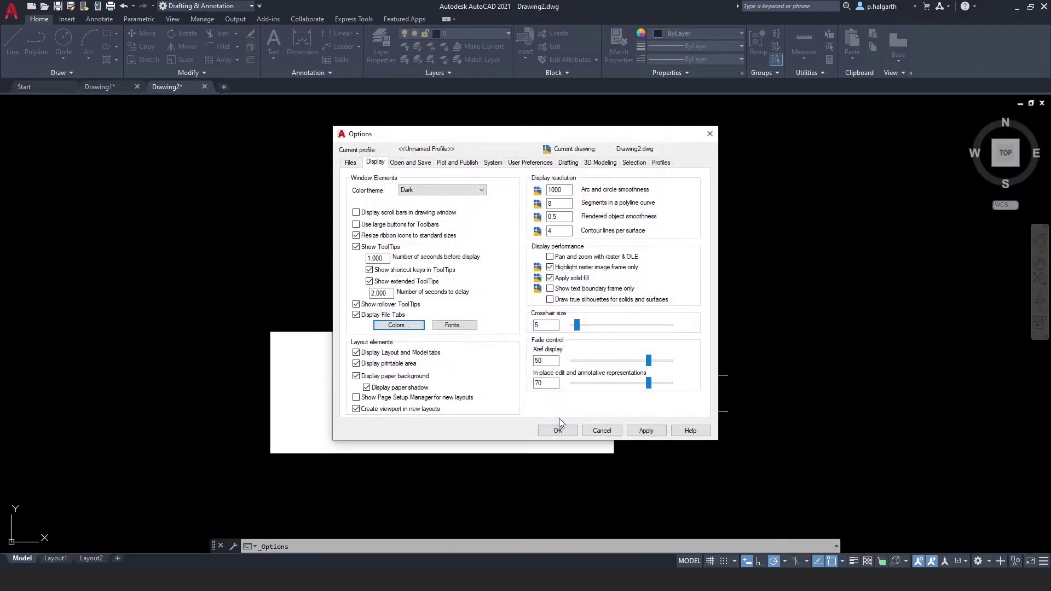
pyautogui.click(558, 431)
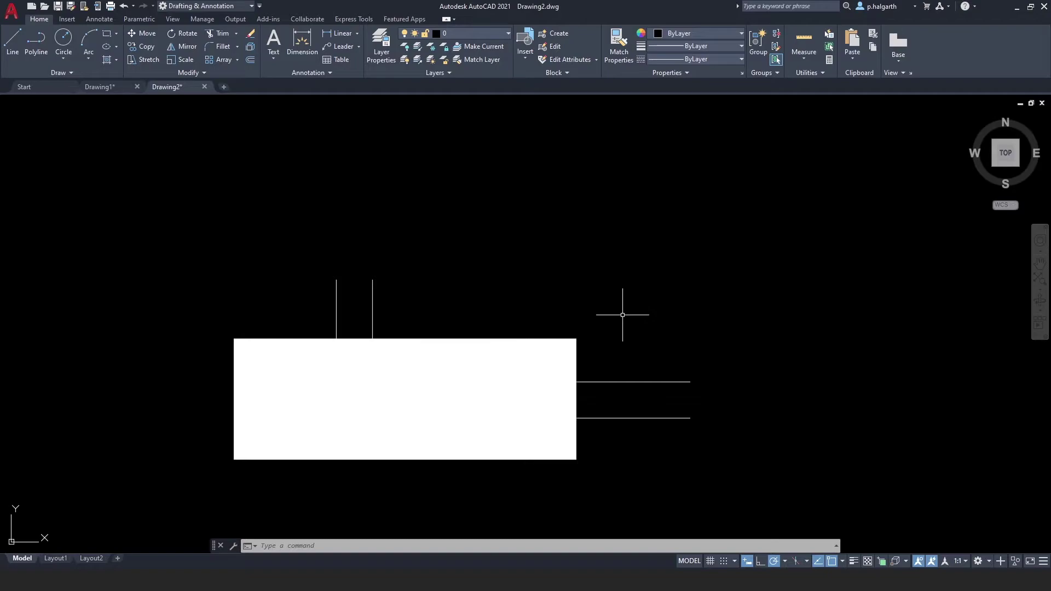
# Remove the white hatch and draw a wipeout through the four corners of the rectangle around the text.
pyautogui.click(496, 354)
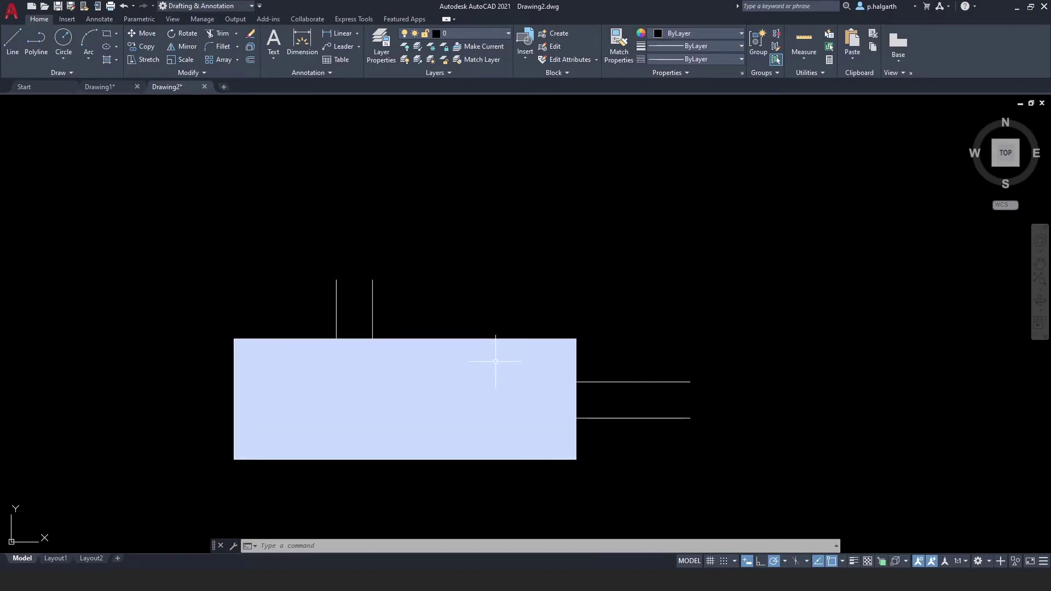
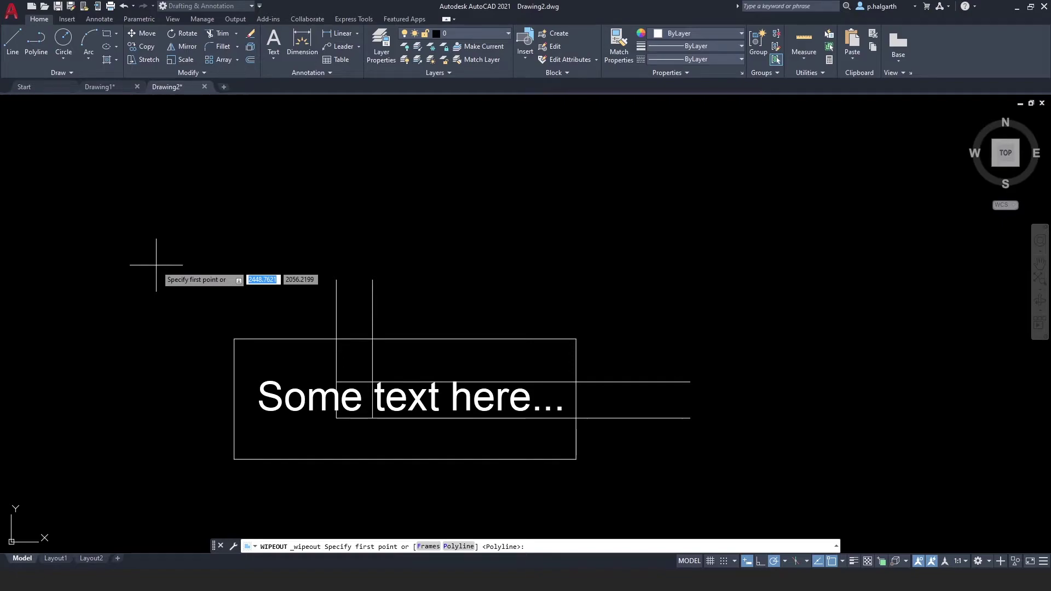
pyautogui.click(235, 340)
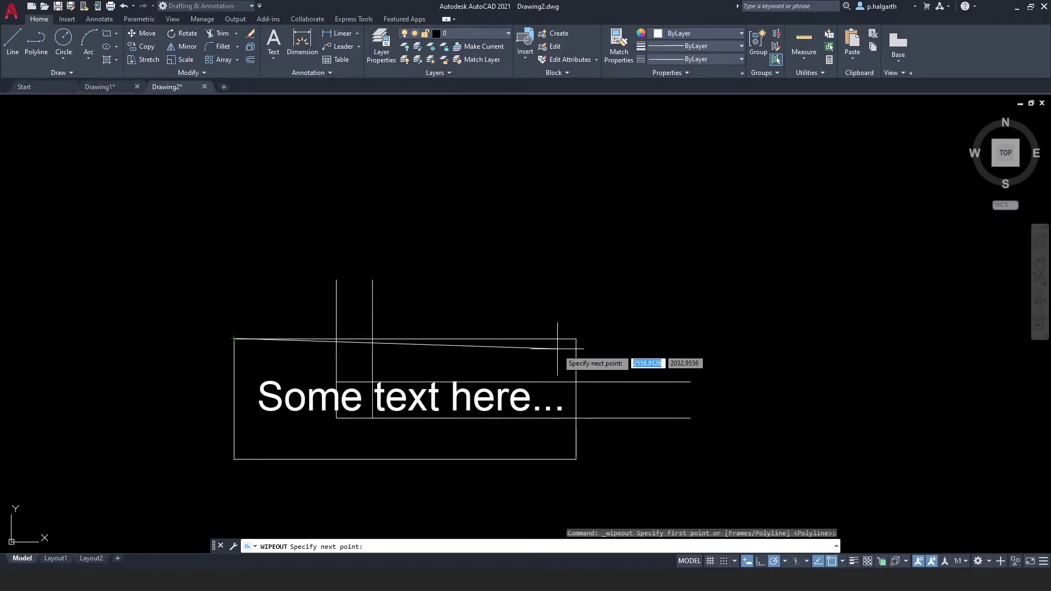
pyautogui.click(575, 338)
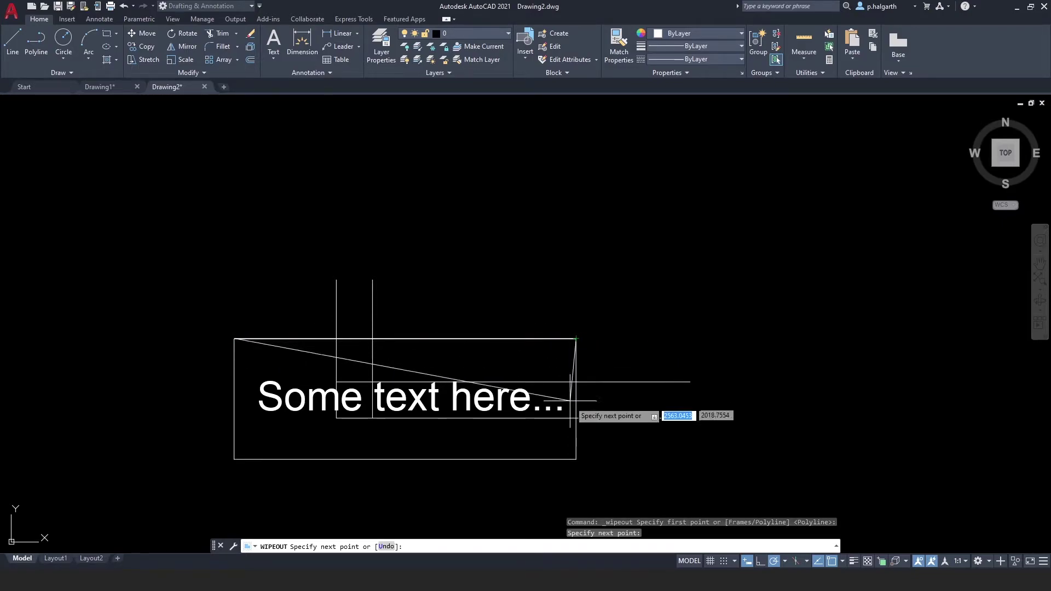
pyautogui.click(576, 458)
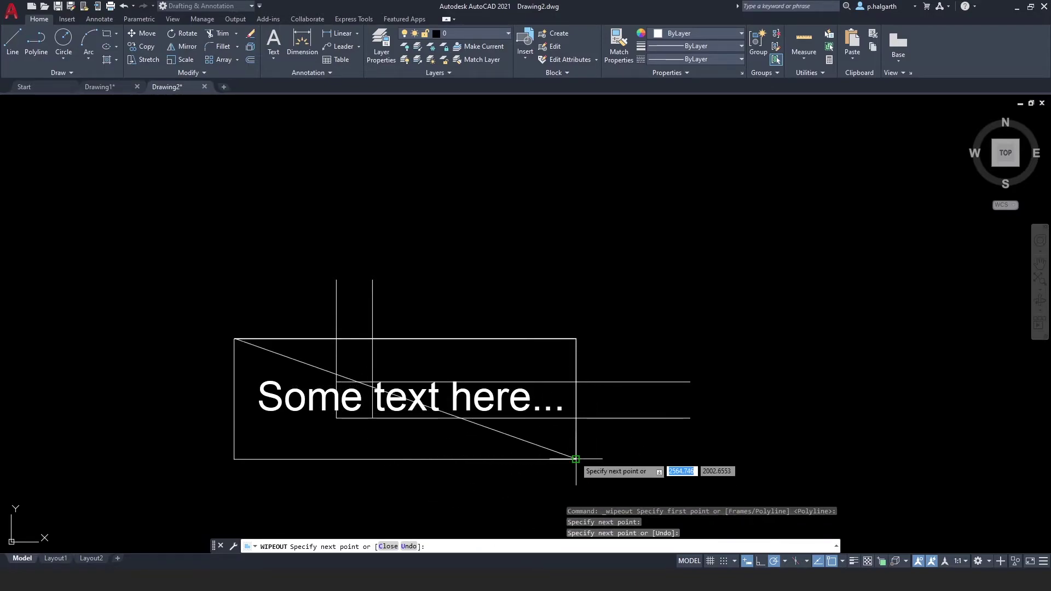
pyautogui.click(235, 459)
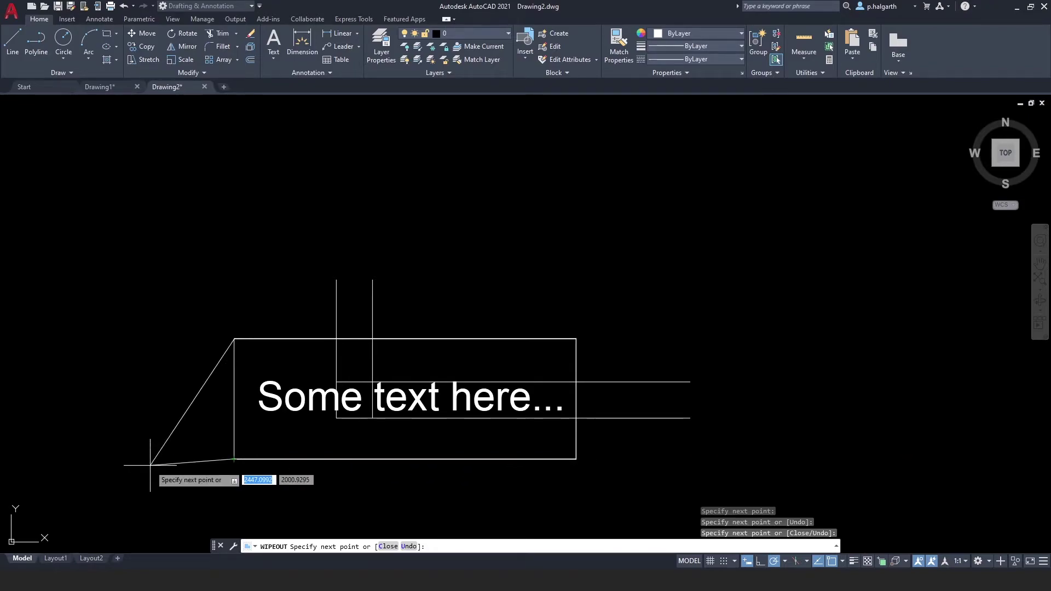
pyautogui.press('Return')
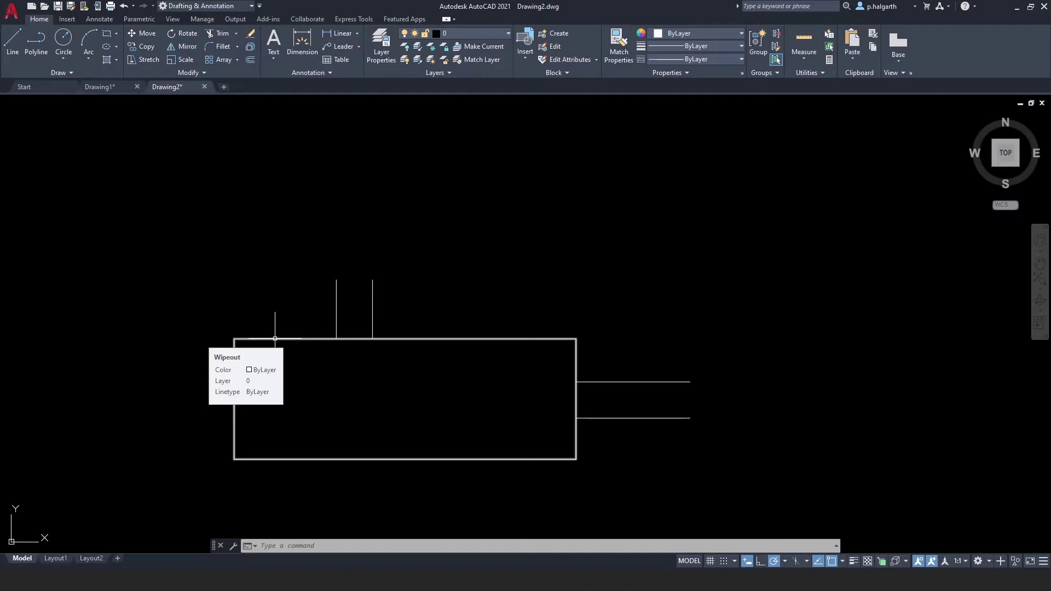
# Change the wipeout's draw order to Send Under Objects, using the text "Some text here..." as the reference object.
pyautogui.click(275, 339)
pyautogui.rightClick(264, 344)
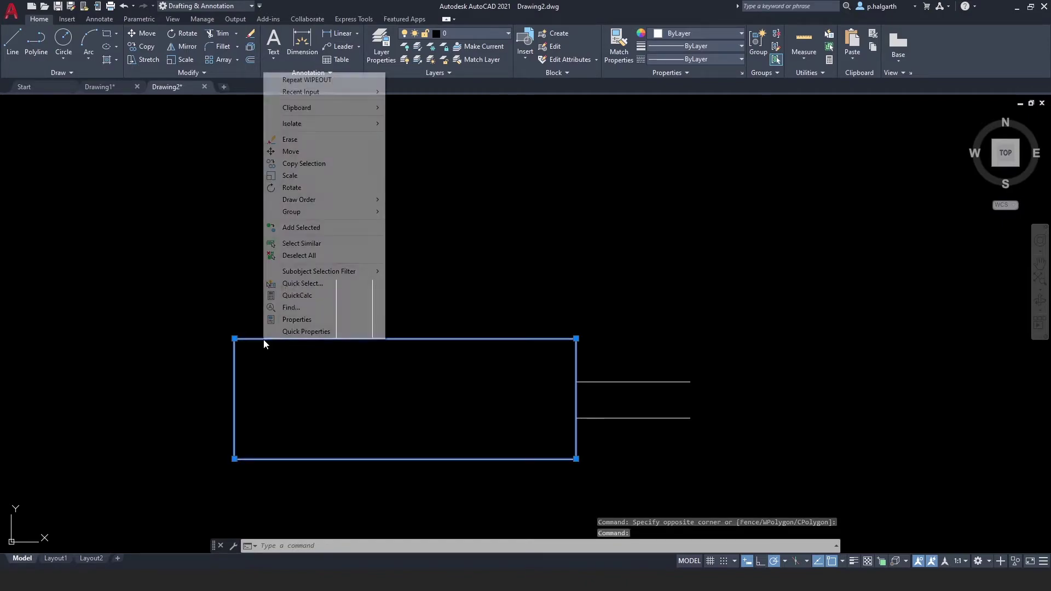
pyautogui.moveTo(310, 199)
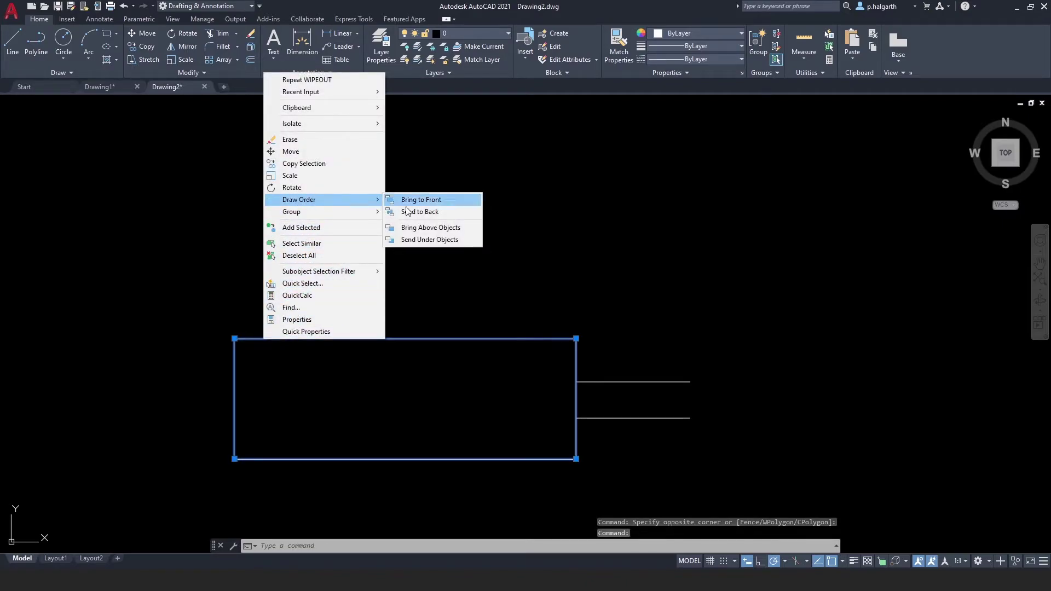
pyautogui.click(422, 239)
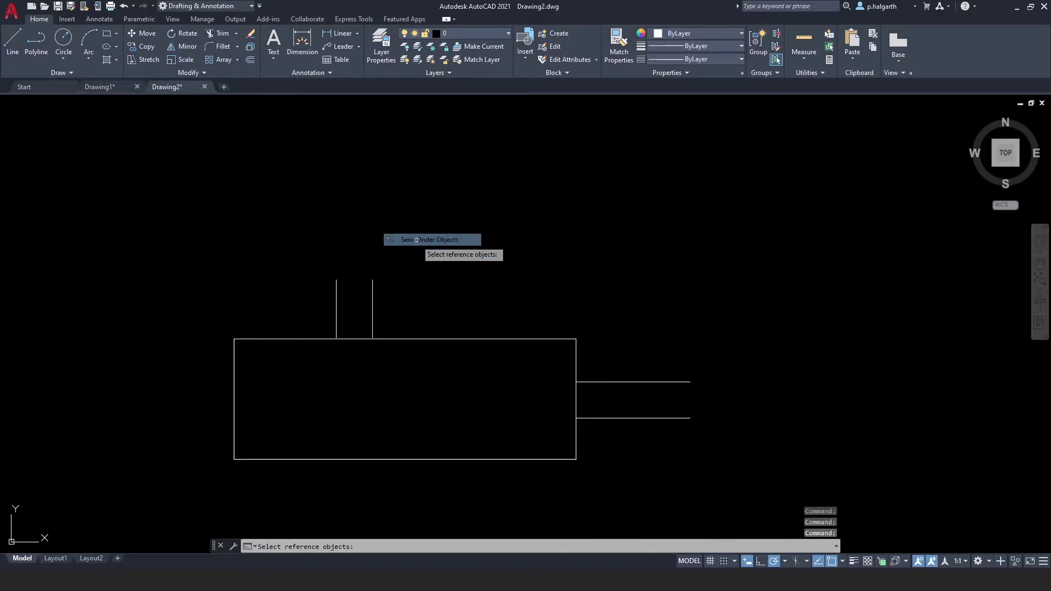
pyautogui.click(260, 315)
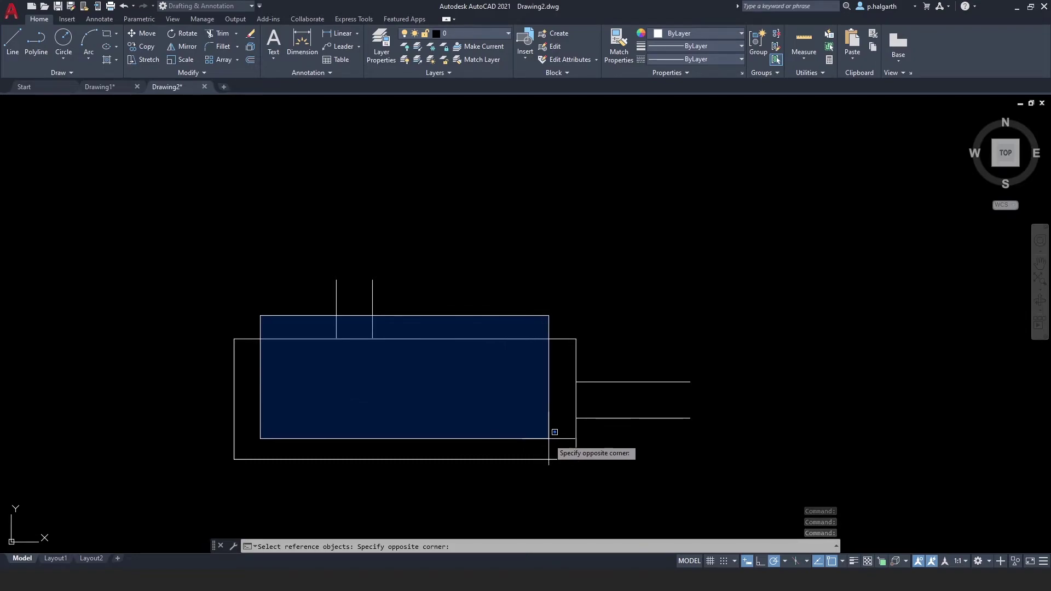
pyautogui.click(568, 440)
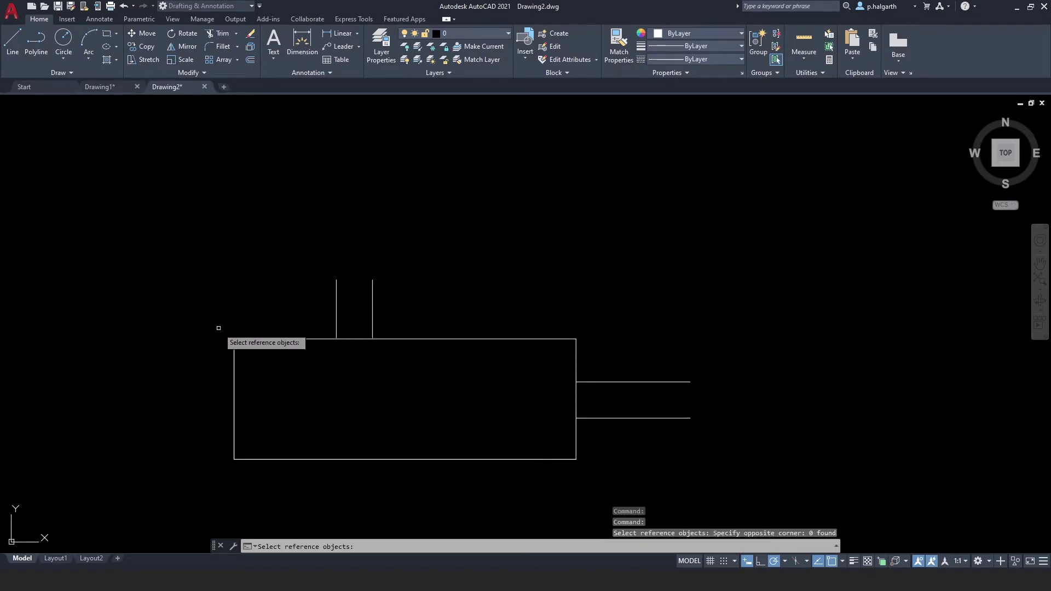
pyautogui.click(213, 305)
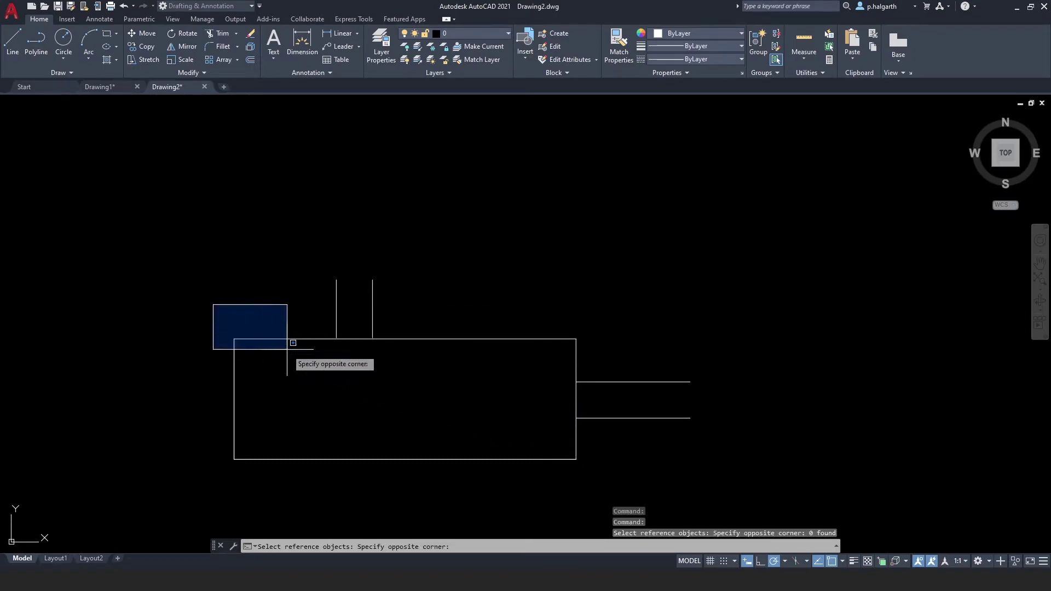
pyautogui.click(577, 435)
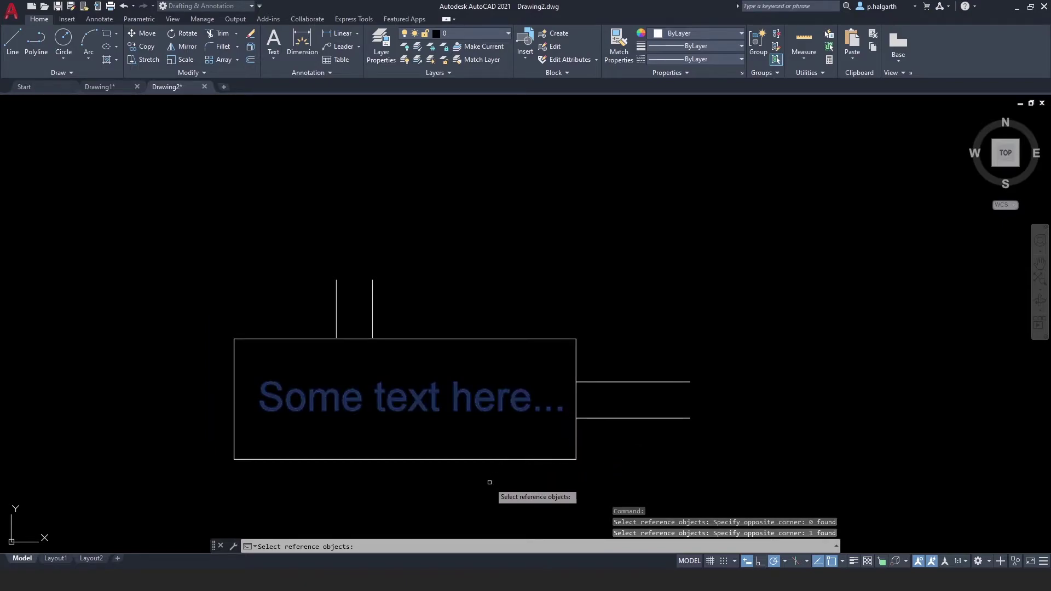
pyautogui.press('Return')
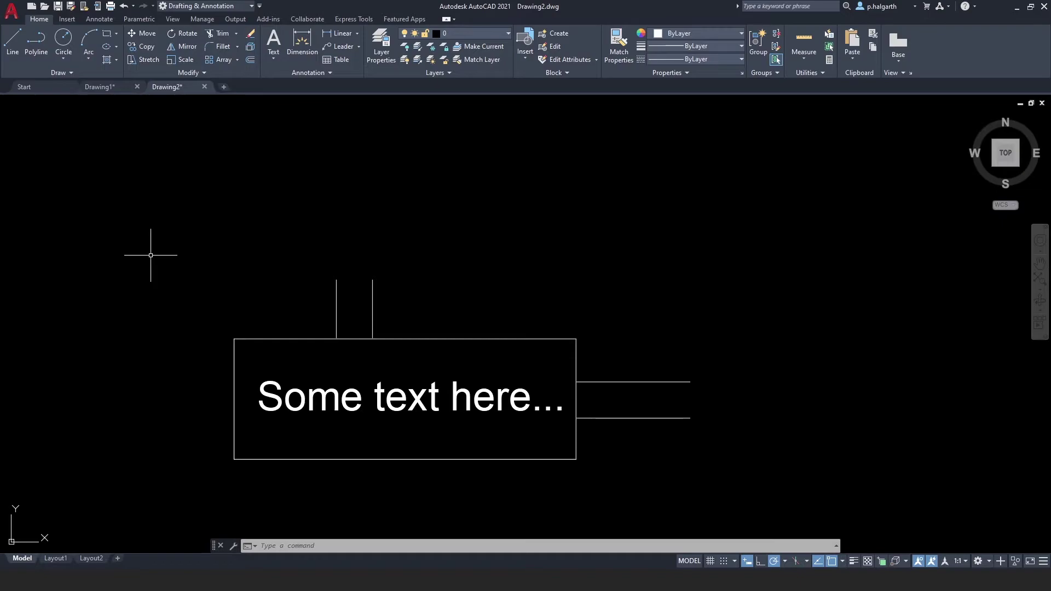
# Set the uniform background color of the 2D model space to White and regenerate the drawing.
pyautogui.click(13, 10)
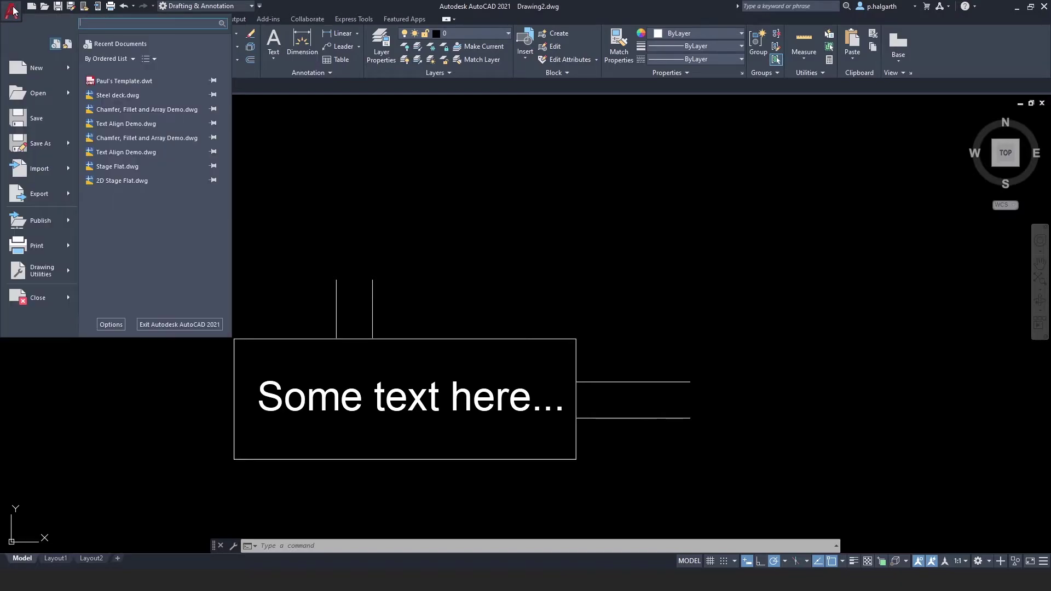
pyautogui.click(111, 324)
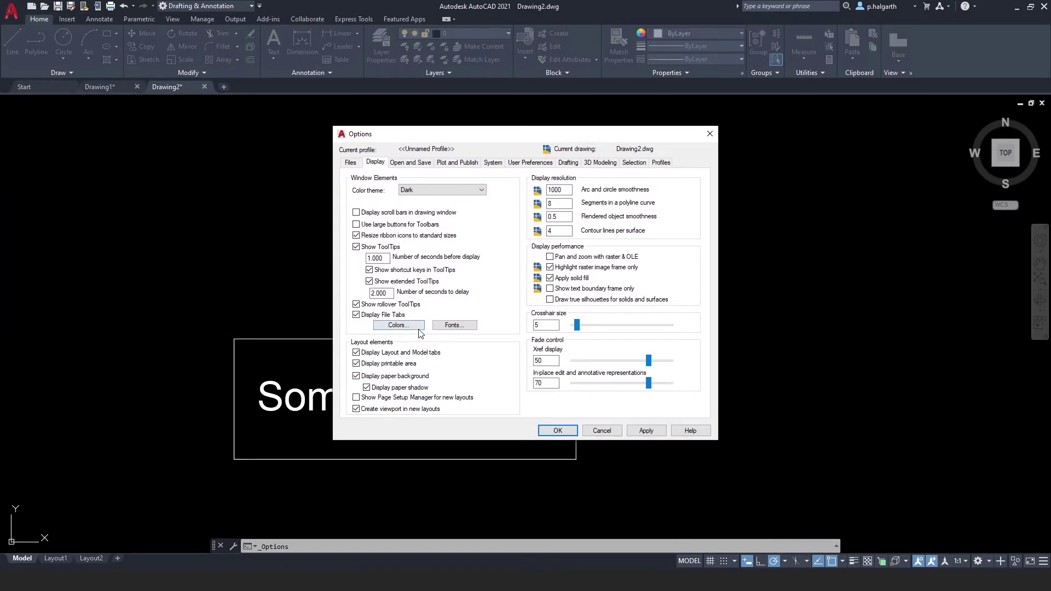
pyautogui.click(406, 325)
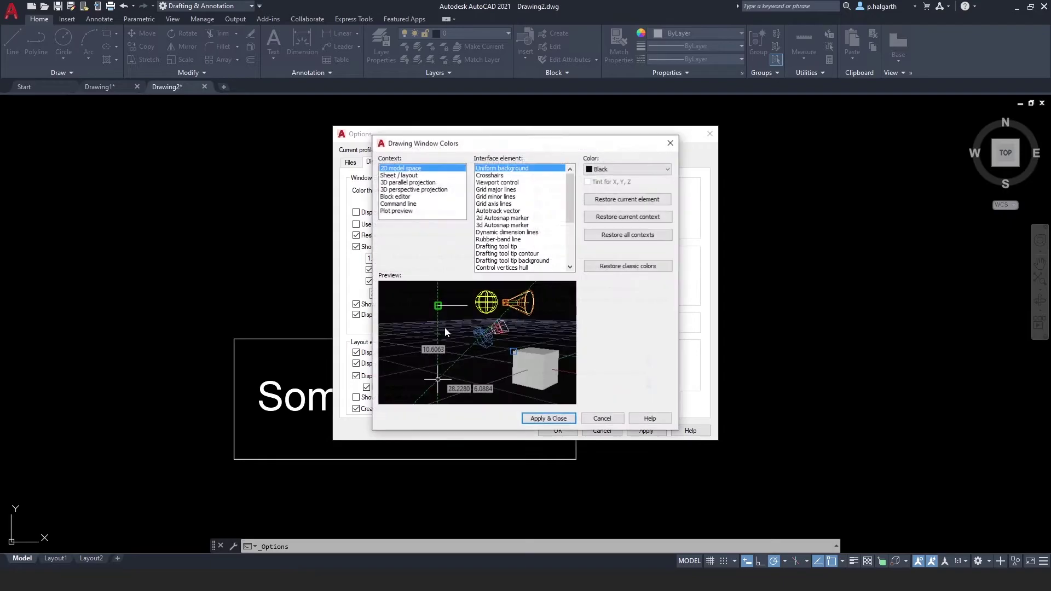
pyautogui.click(608, 171)
pyautogui.click(605, 238)
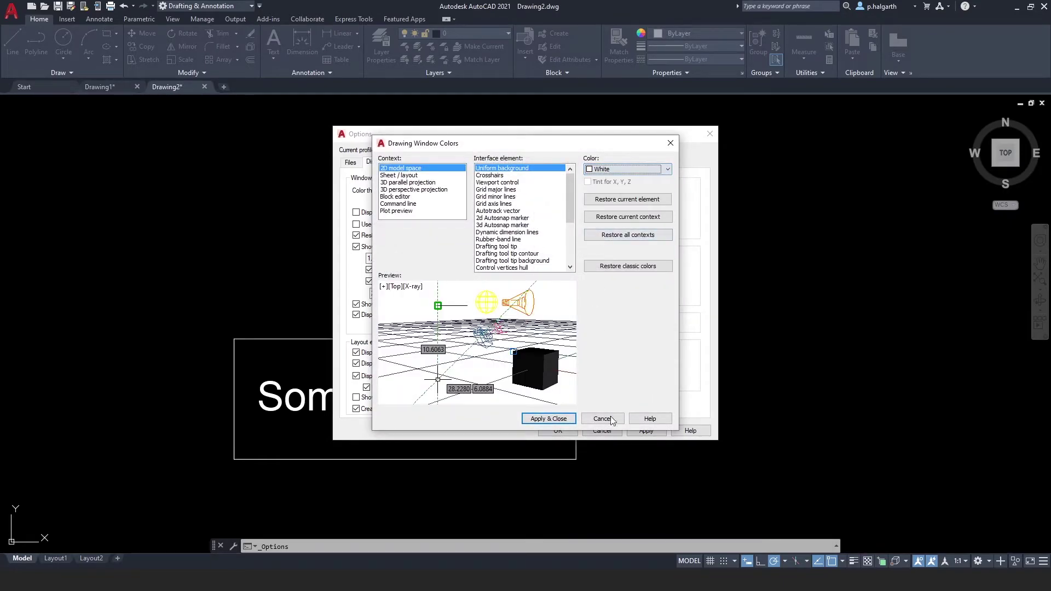
pyautogui.click(568, 419)
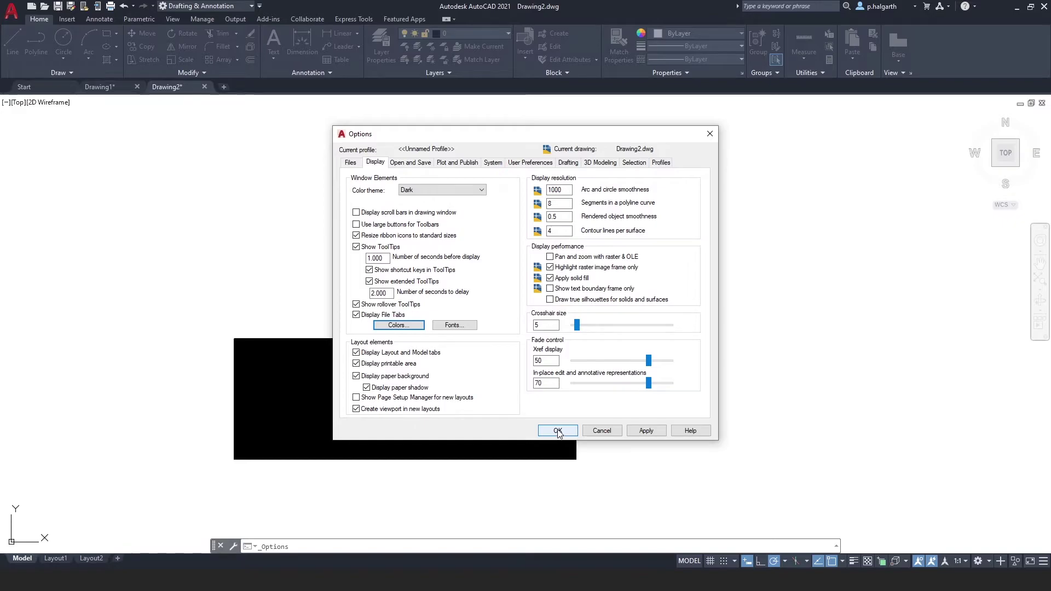
pyautogui.click(558, 432)
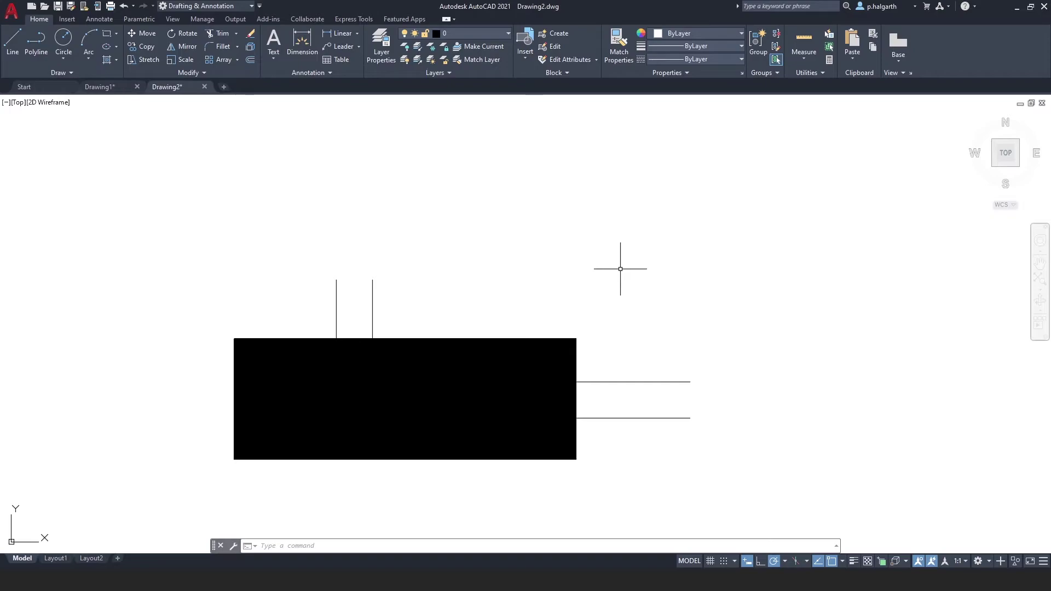
pyautogui.write('n')
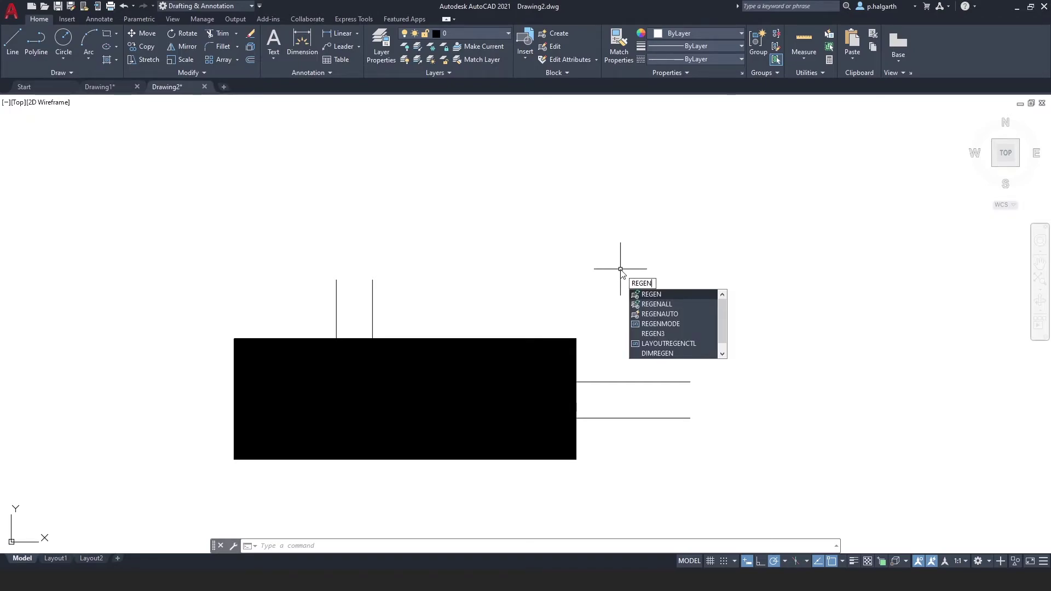
pyautogui.press('Return')
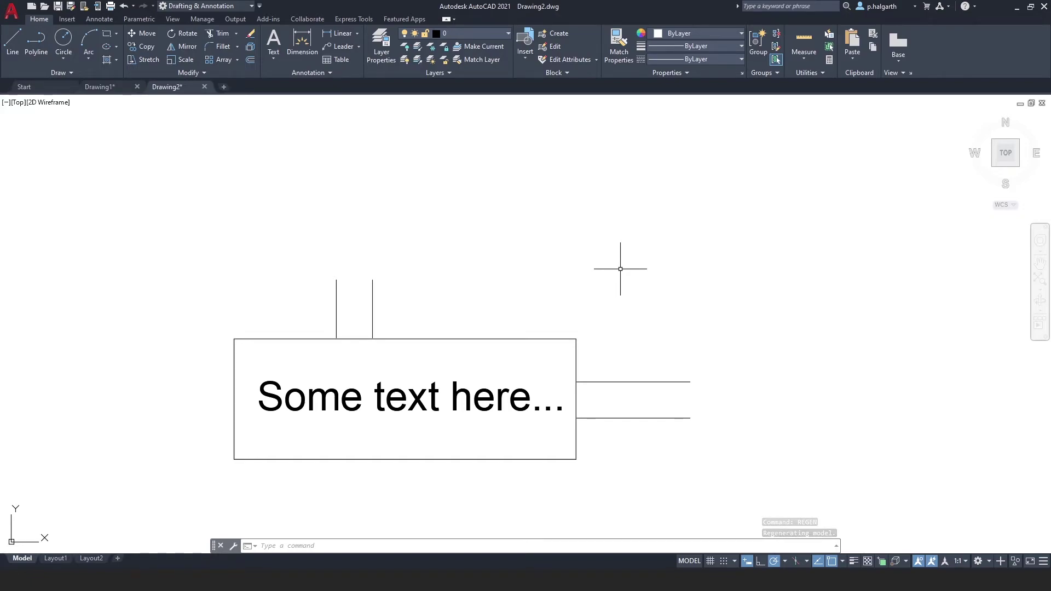
pyautogui.scroll(-2, 608, 274)
pyautogui.scroll(2, 600, 277)
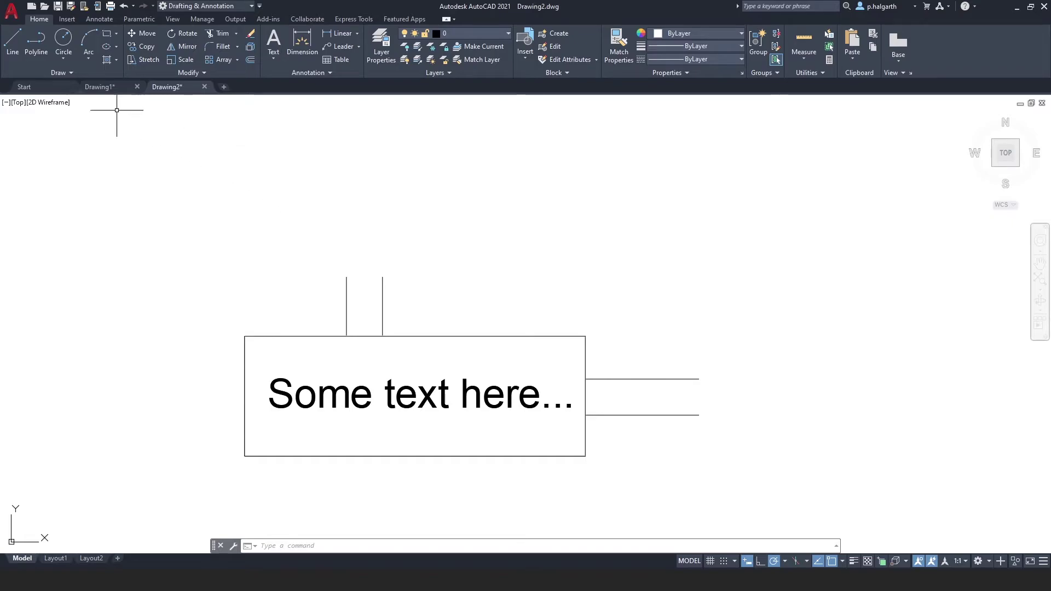
# Set the uniform background color of the 2D model space to Red and regenerate the drawing.
pyautogui.click(11, 10)
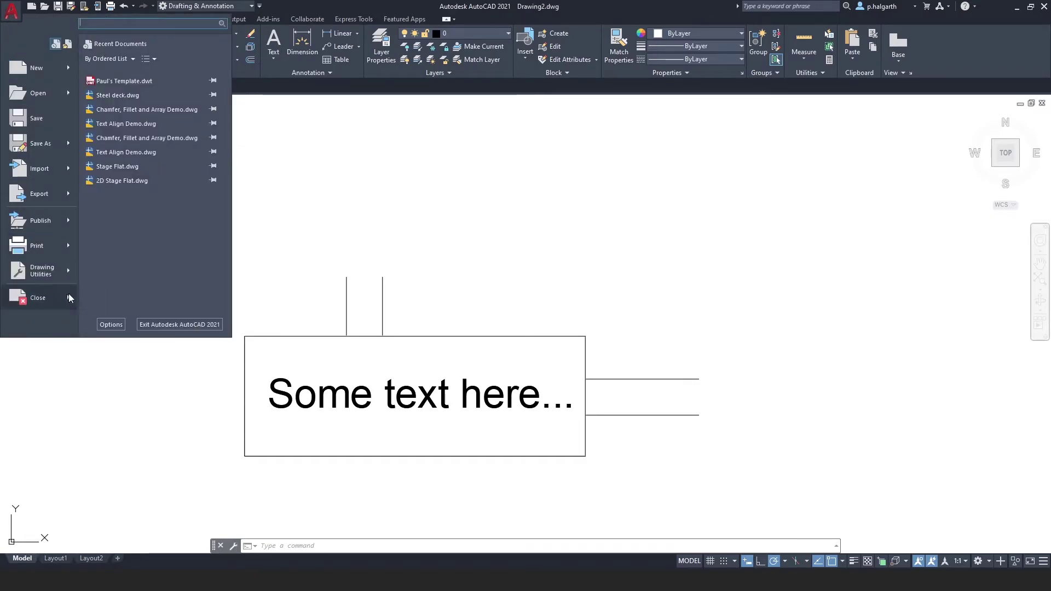
pyautogui.click(111, 325)
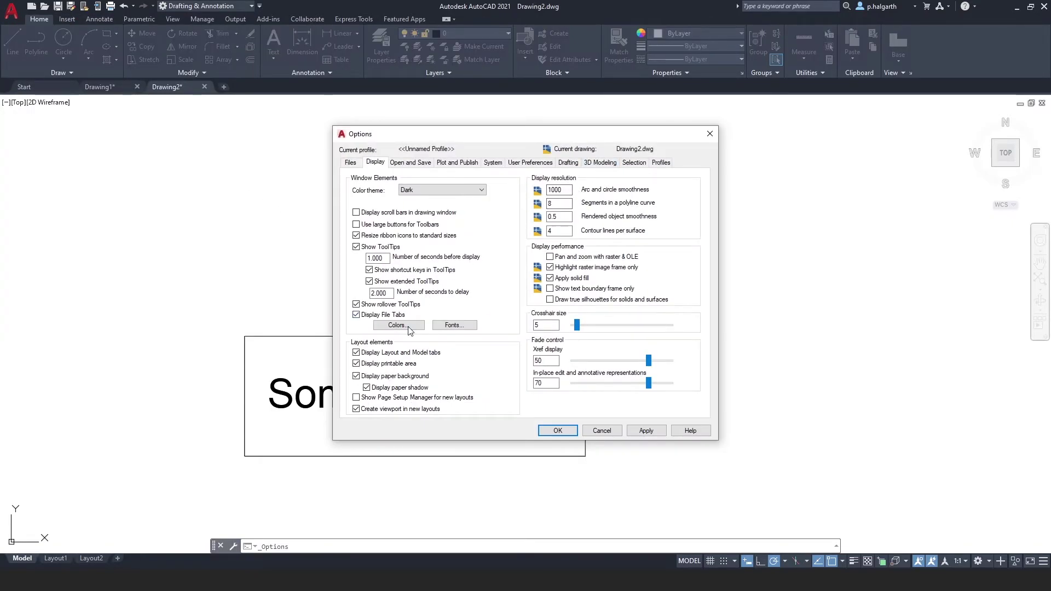
pyautogui.click(408, 327)
pyautogui.click(619, 169)
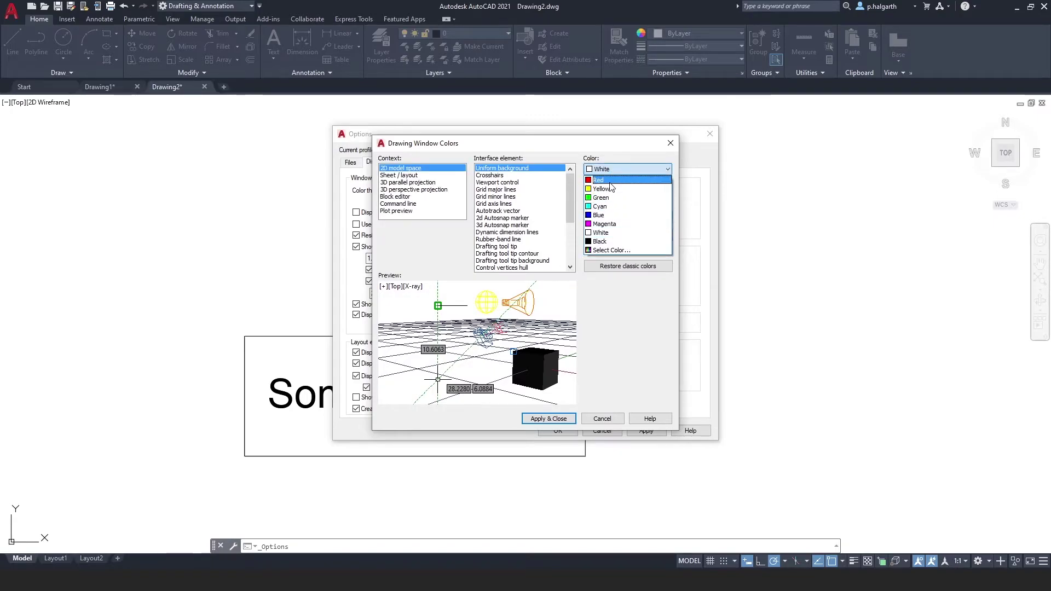
pyautogui.click(610, 182)
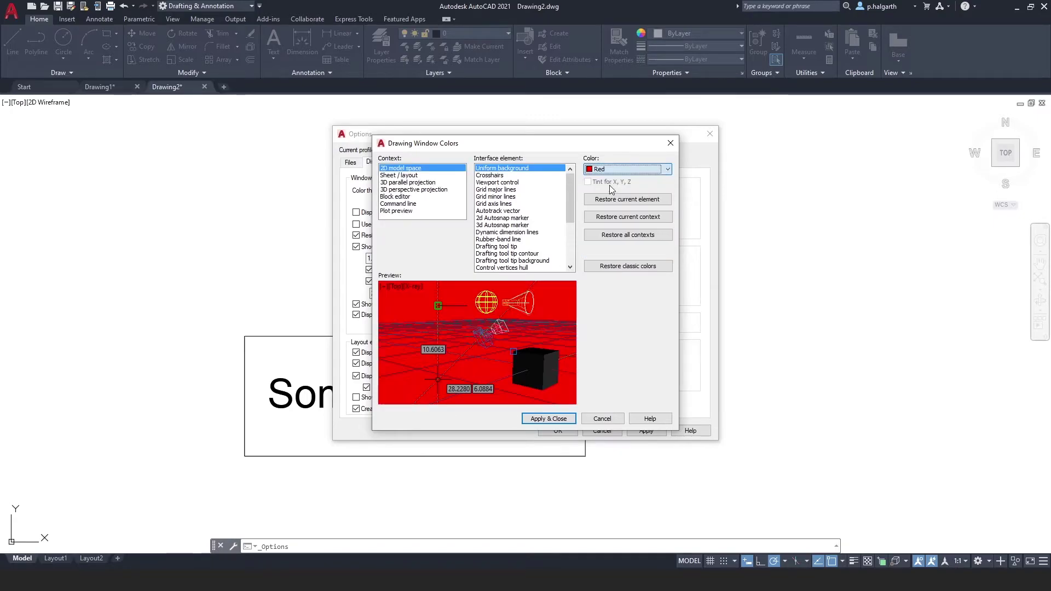
pyautogui.click(549, 419)
pyautogui.click(559, 432)
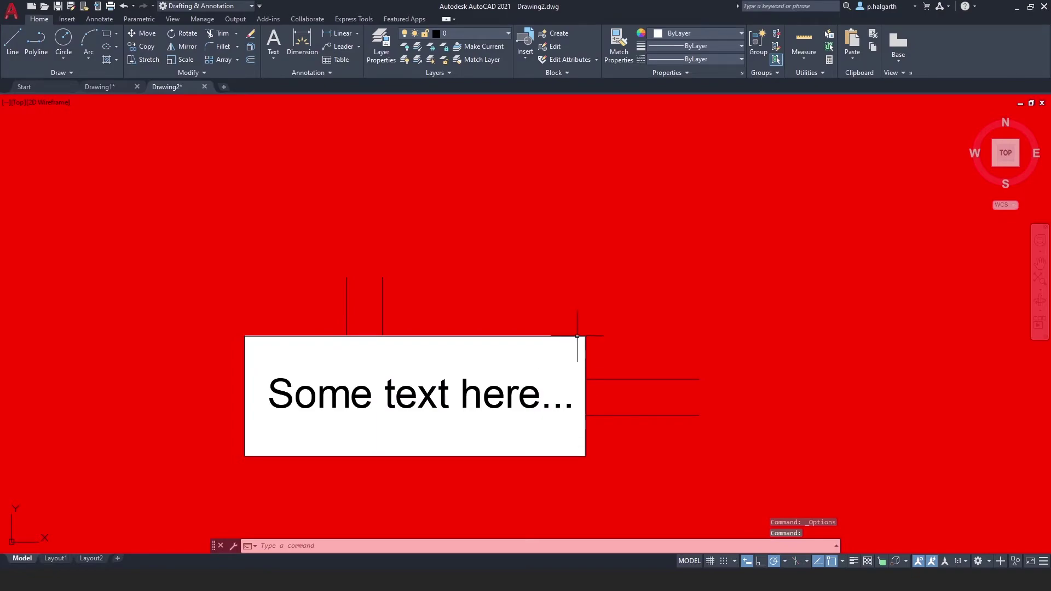
pyautogui.write('regebn')
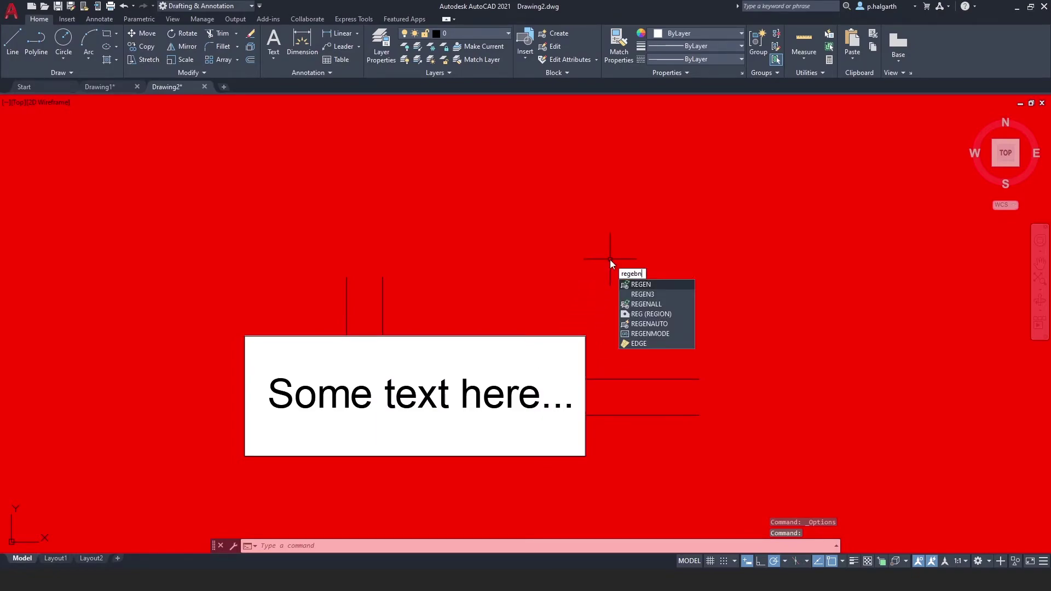
pyautogui.press('Return')
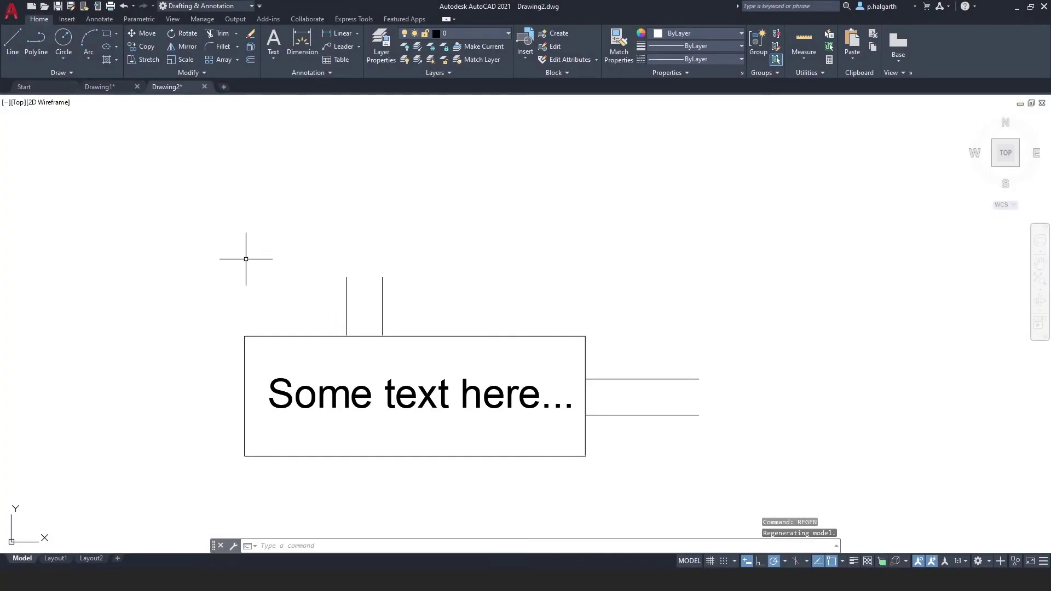
# Draw a rectangle about 73 by 23 units in the empty space above and to the right of the text box.
pyautogui.moveTo(242, 263); pyautogui.dragTo(237, 198, button='middle')
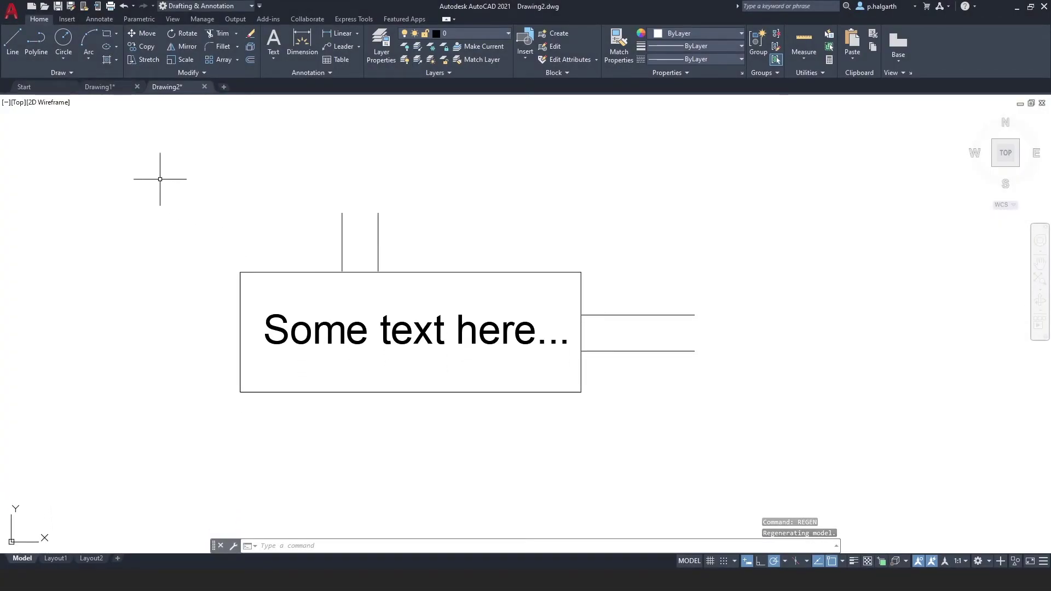
pyautogui.click(107, 35)
pyautogui.click(518, 146)
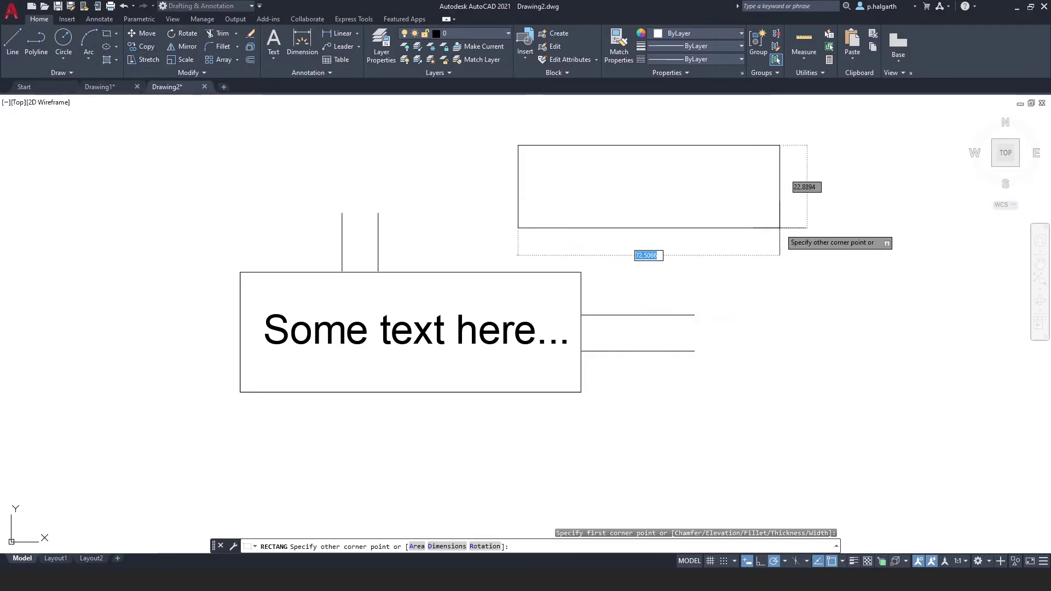
pyautogui.click(787, 226)
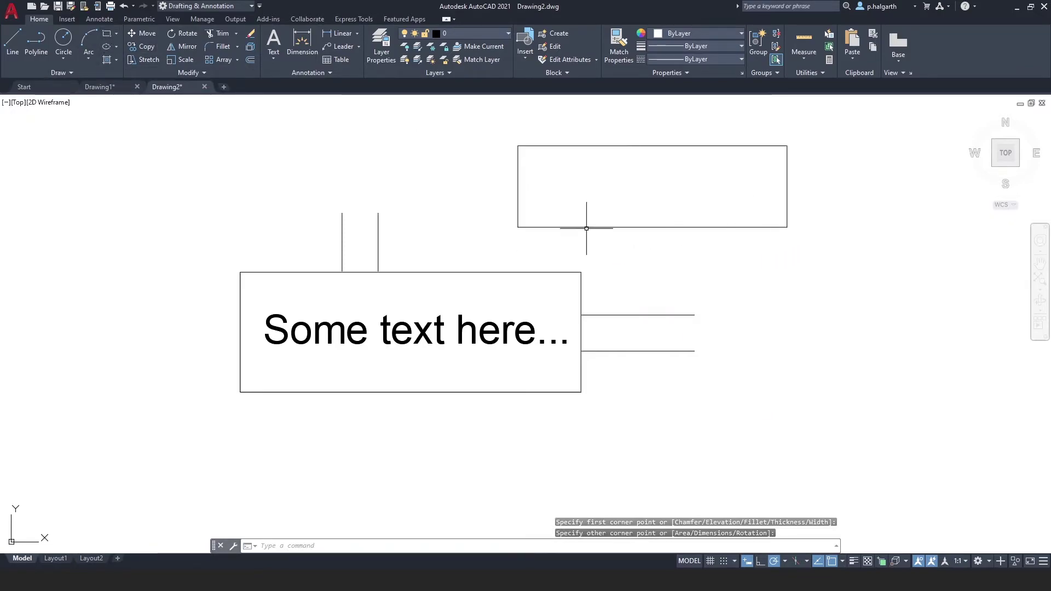
# Create a wipeout from the new empty rectangle with the Polyline option, erasing the original polyline.
pyautogui.click(55, 72)
pyautogui.click(23, 100)
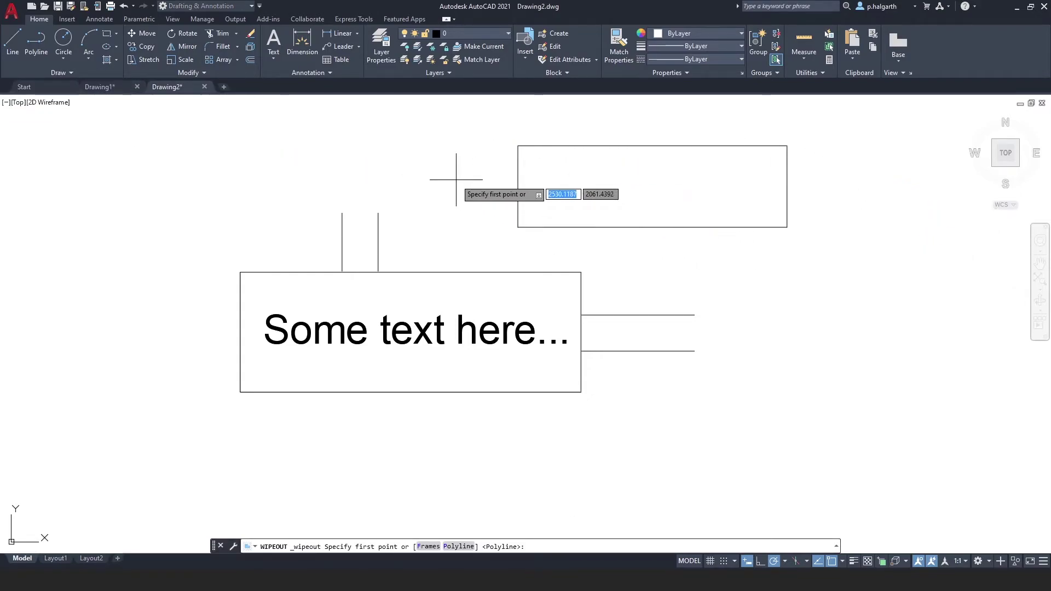
pyautogui.moveTo(443, 189)
pyautogui.mouseDown(button='middle')
pyautogui.moveTo(318, 245)
pyautogui.moveTo(244, 297)
pyautogui.mouseUp(button='middle')
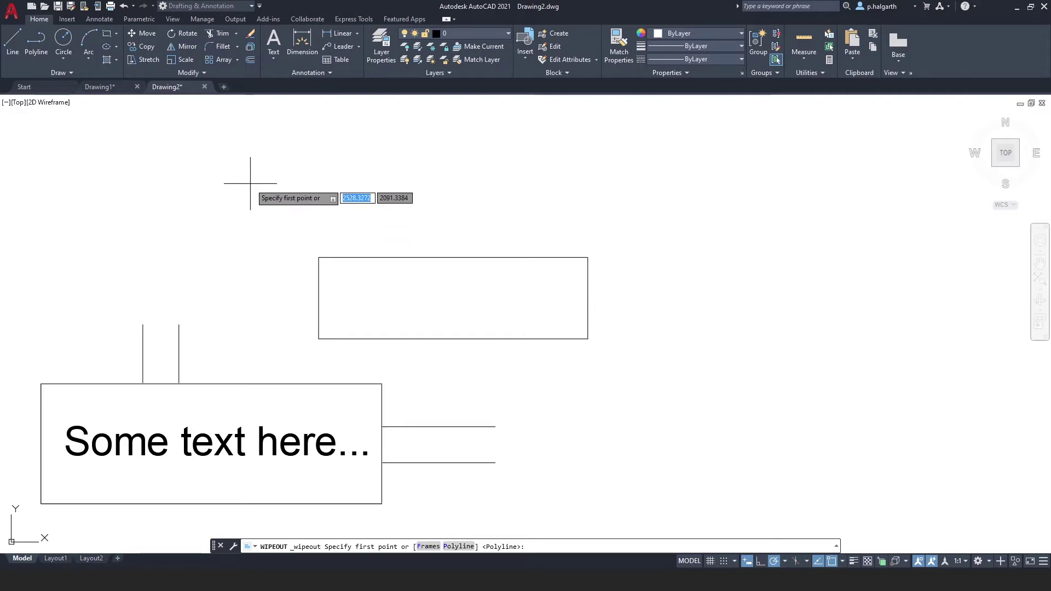
pyautogui.press('Down')
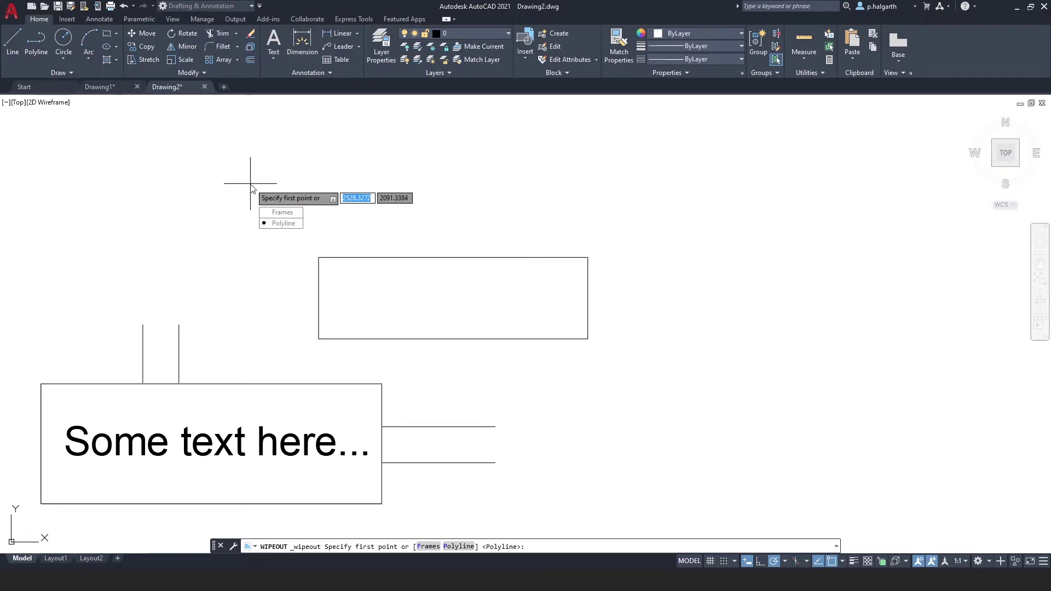
pyautogui.click(280, 224)
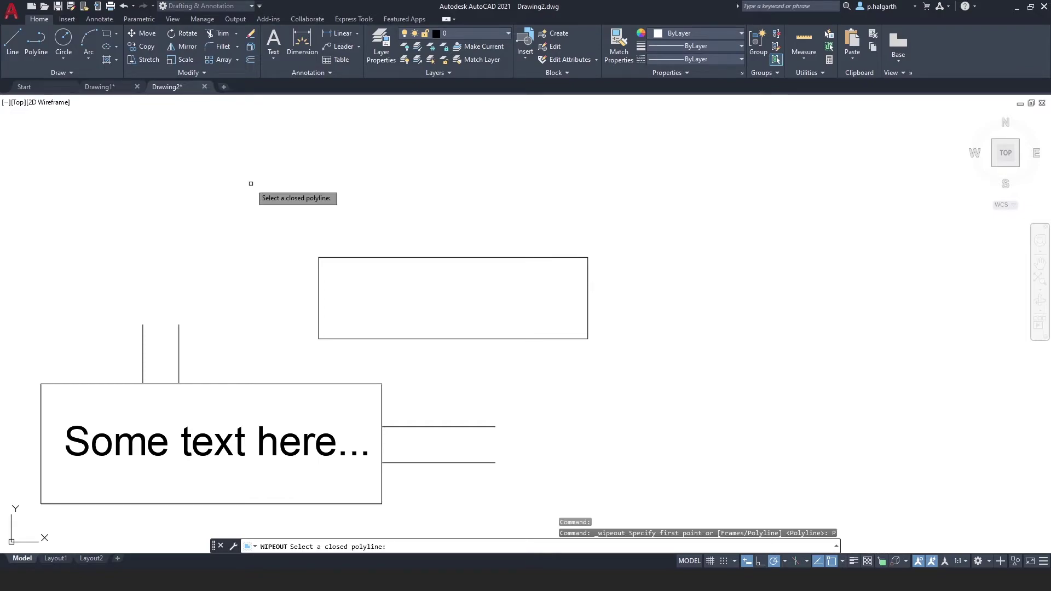
pyautogui.click(356, 258)
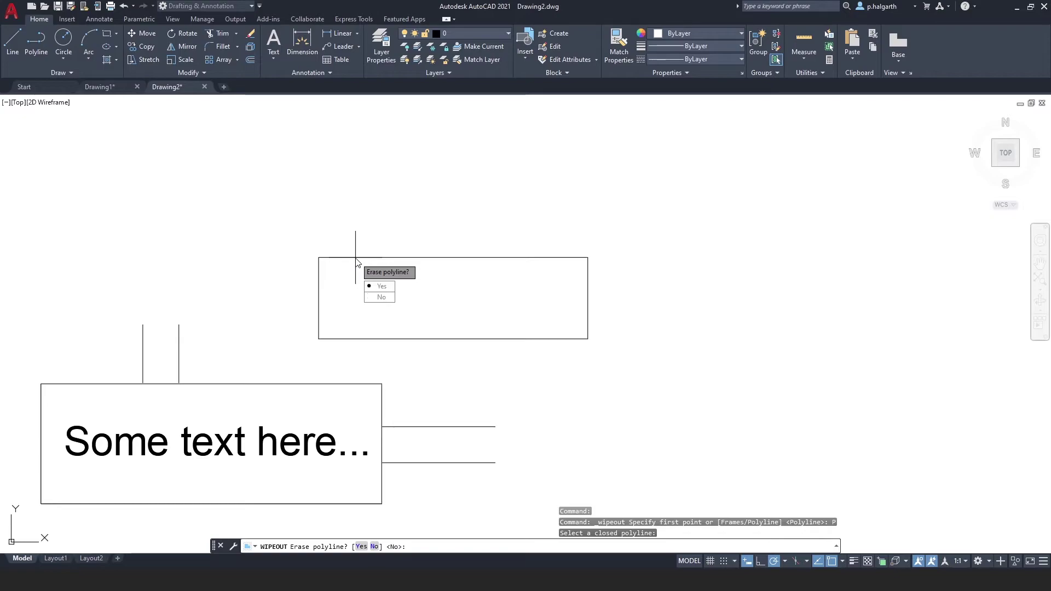
pyautogui.press('Return')
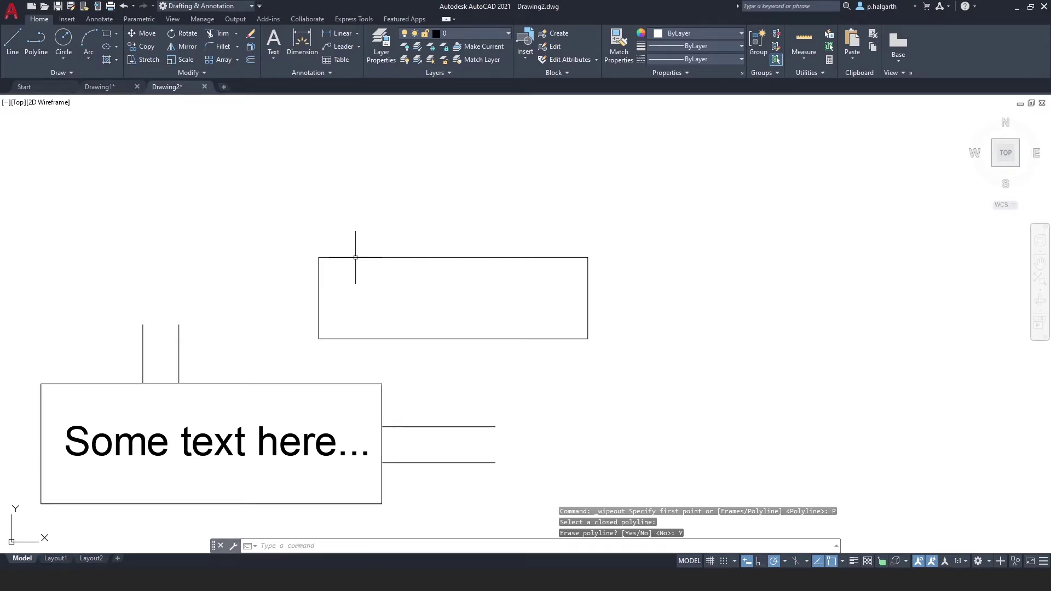
pyautogui.click(356, 257)
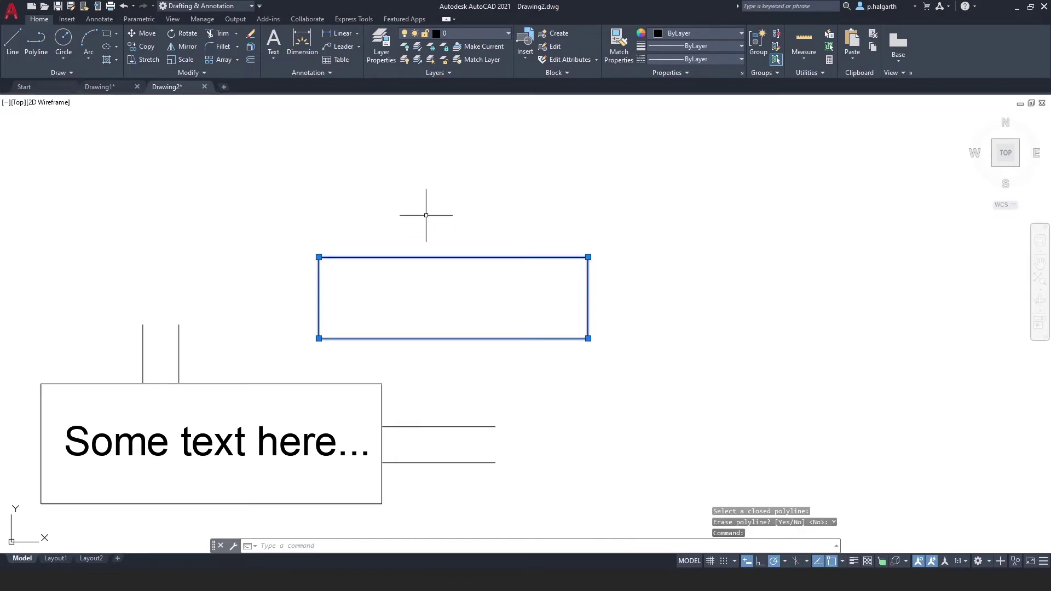
pyautogui.press('Escape')
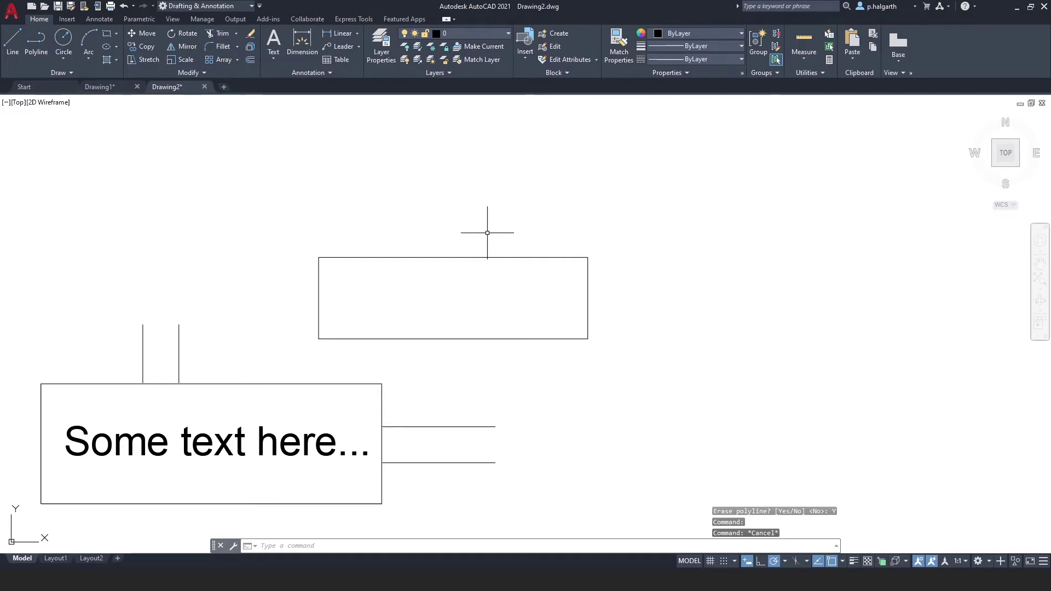
# Set the wipeout Frames mode to OFF for the drawing.
pyautogui.click(65, 72)
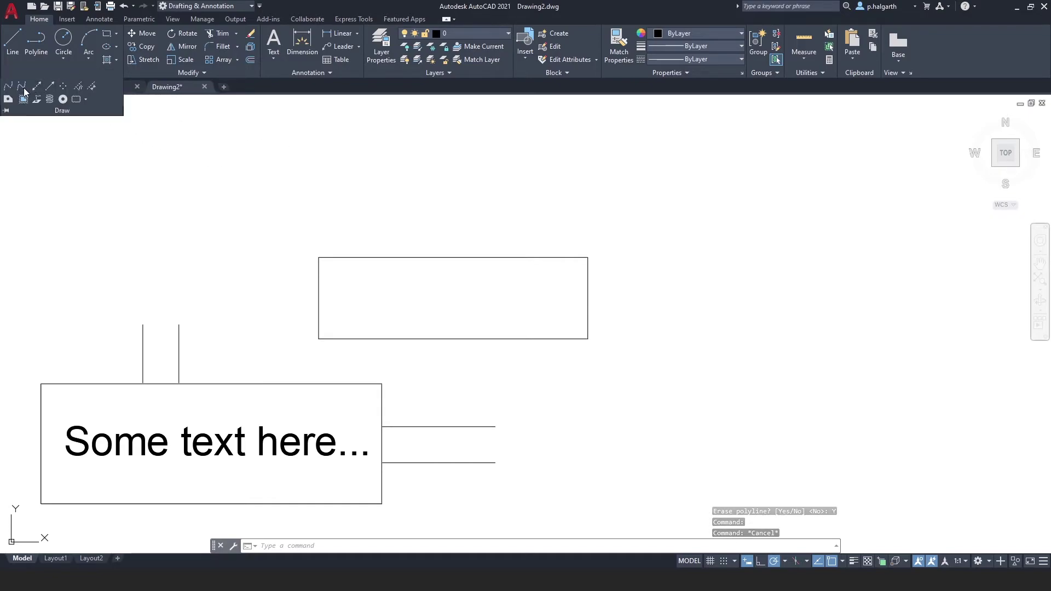
pyautogui.click(23, 100)
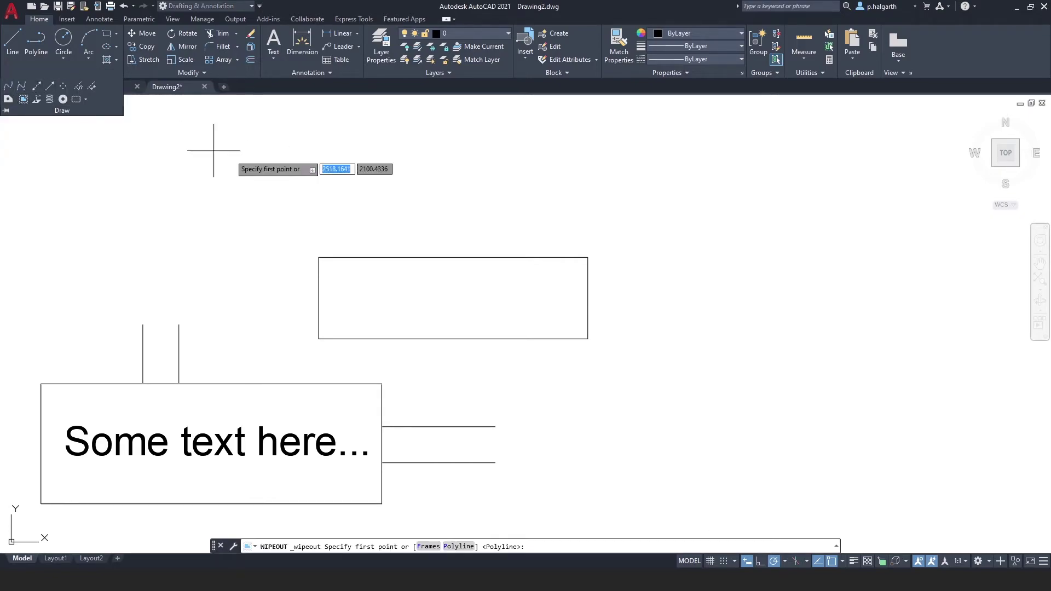
pyautogui.press('Down')
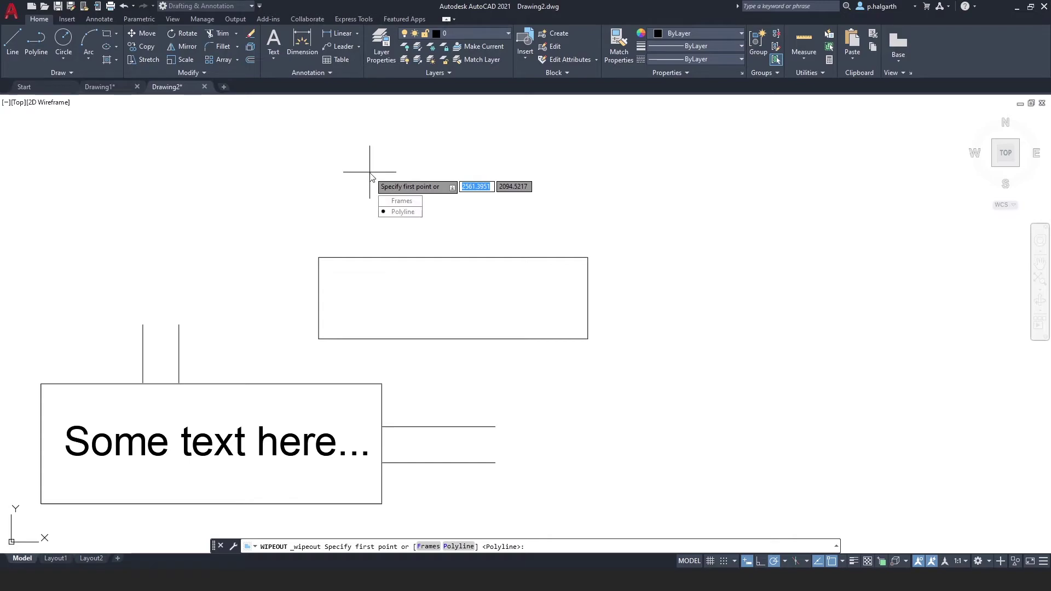
pyautogui.press('Return')
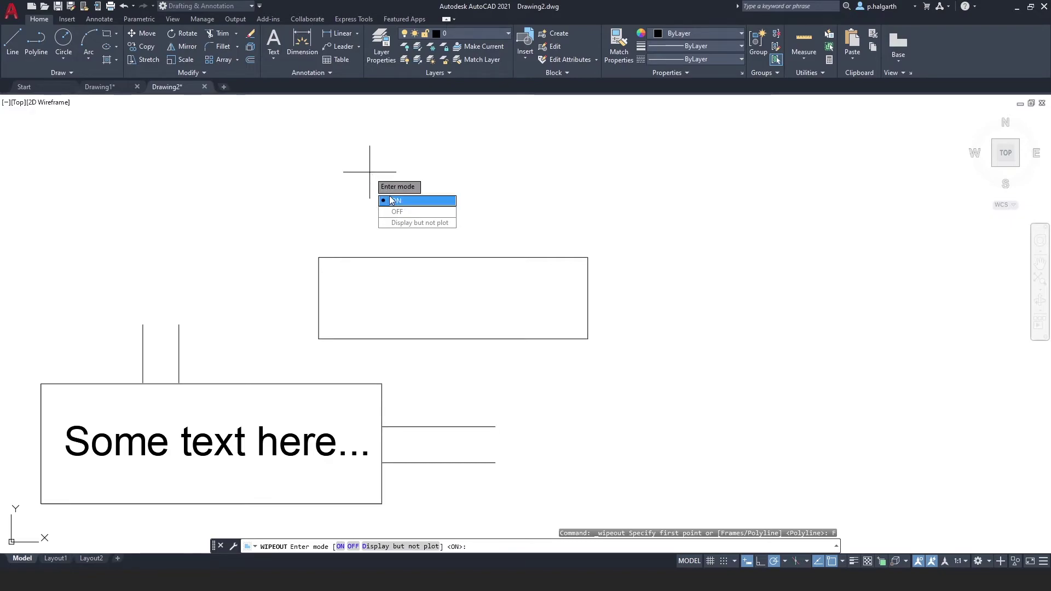
pyautogui.click(398, 213)
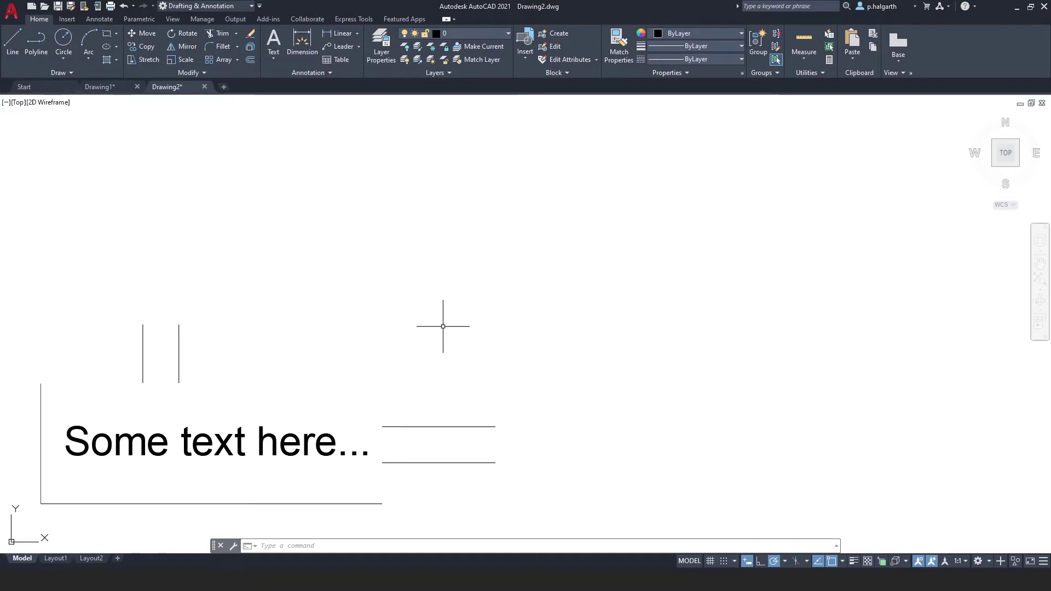
# Set the wipeout Frames mode back to ON for the drawing.
pyautogui.click(60, 73)
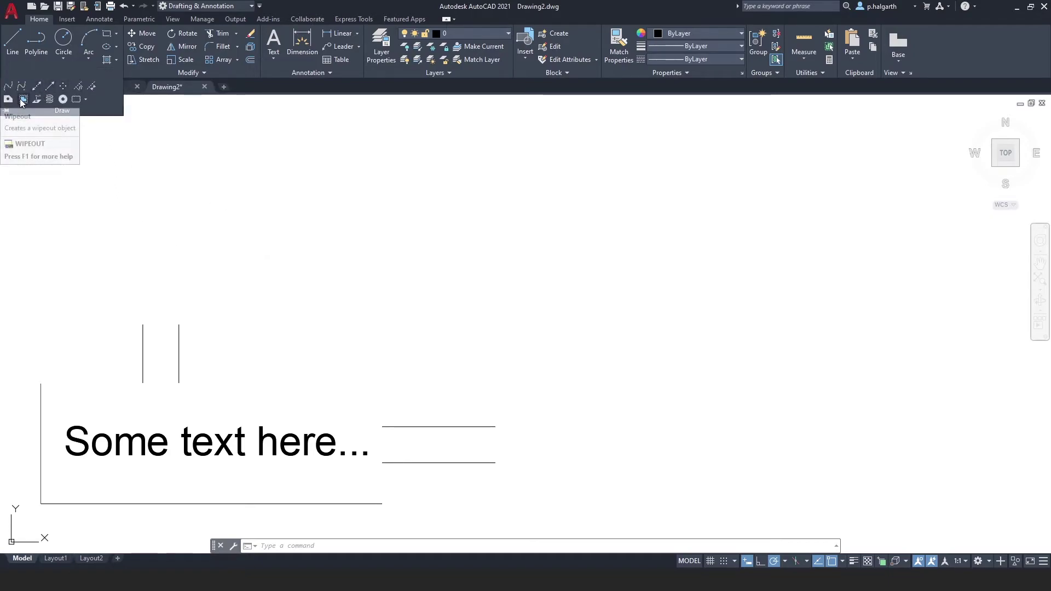
pyautogui.click(22, 101)
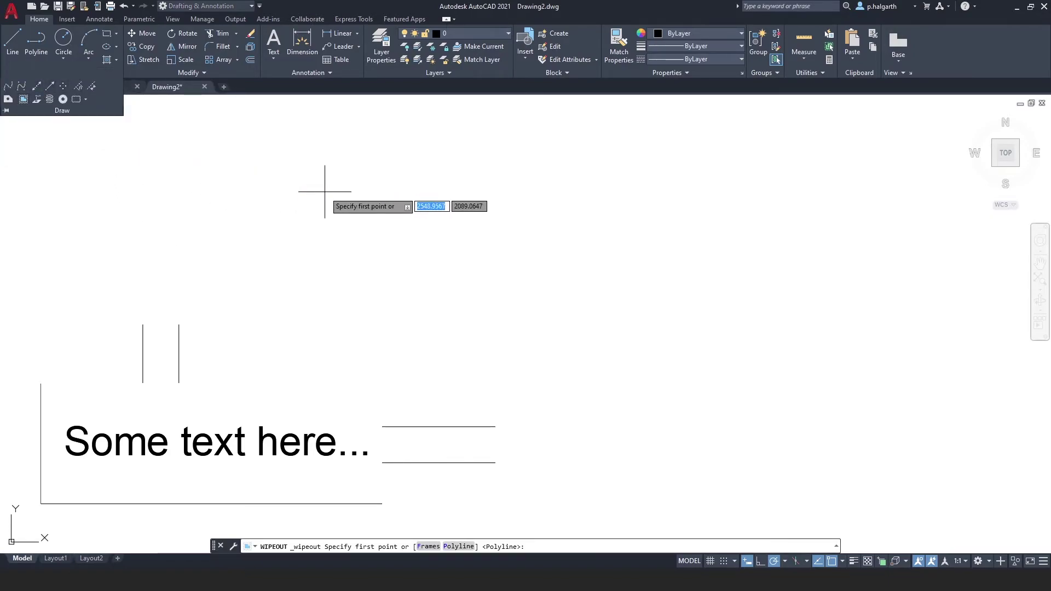
pyautogui.press('Down')
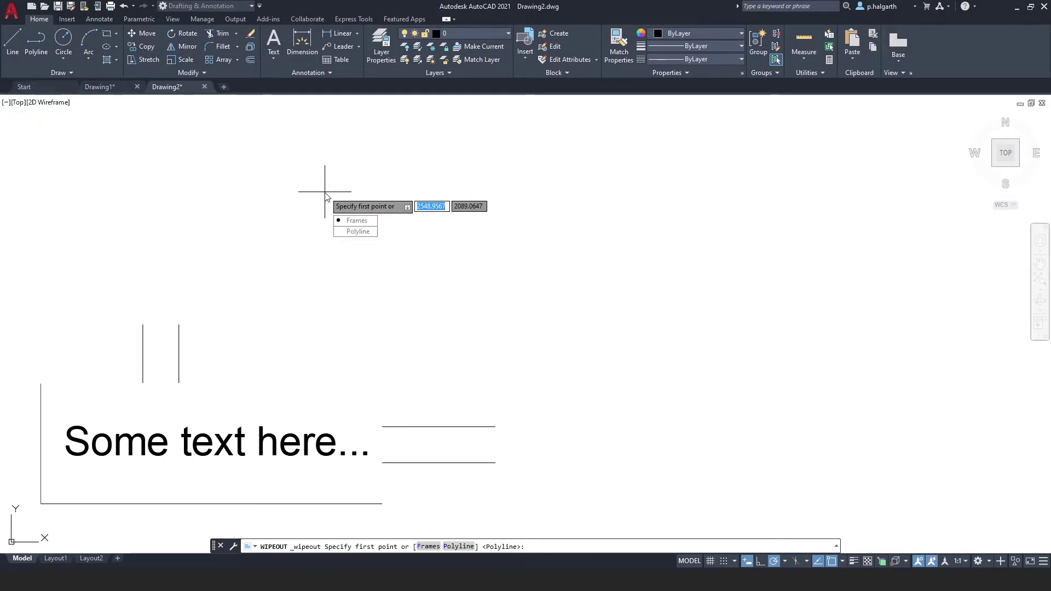
pyautogui.press('Return')
pyautogui.press('Return')
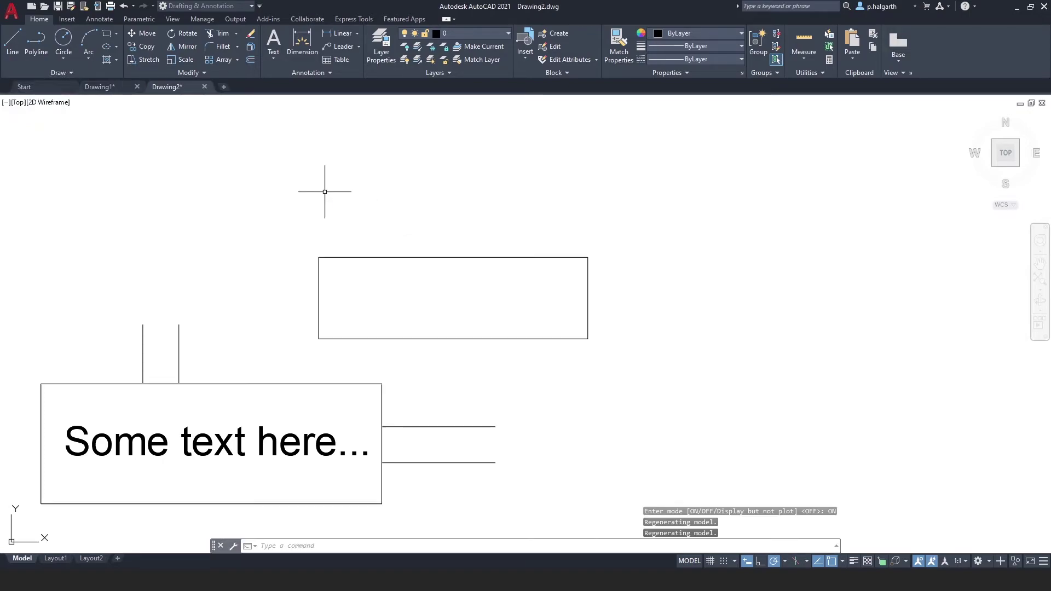
# Move the empty wipeout rectangle down and to the left so it overlaps the upper-right corner of the text box.
pyautogui.click(405, 255)
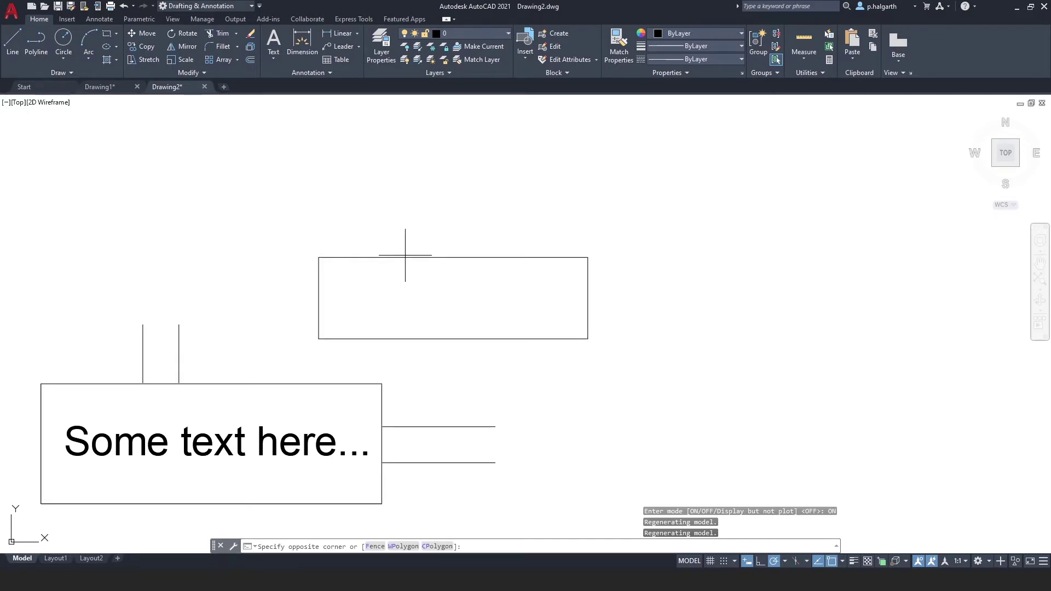
pyautogui.click(371, 231)
pyautogui.rightClick(371, 238)
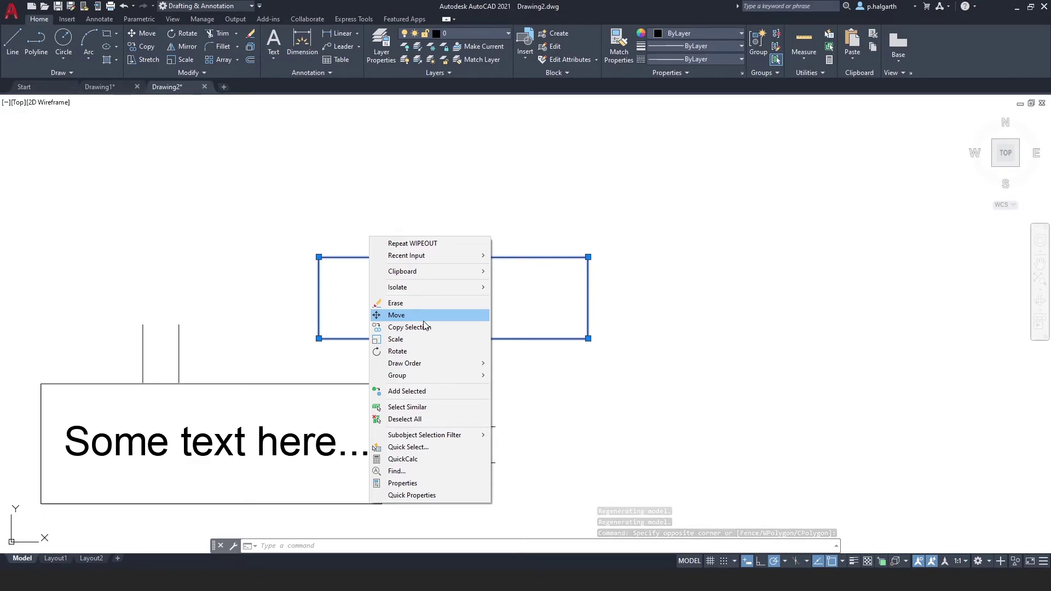
pyautogui.click(422, 316)
pyautogui.click(613, 168)
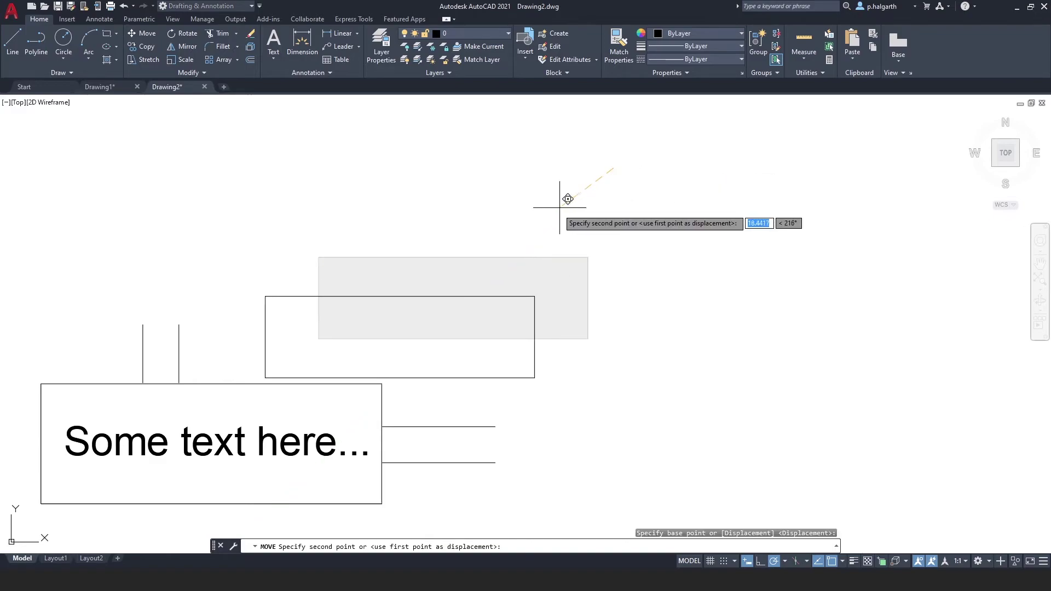
pyautogui.click(521, 244)
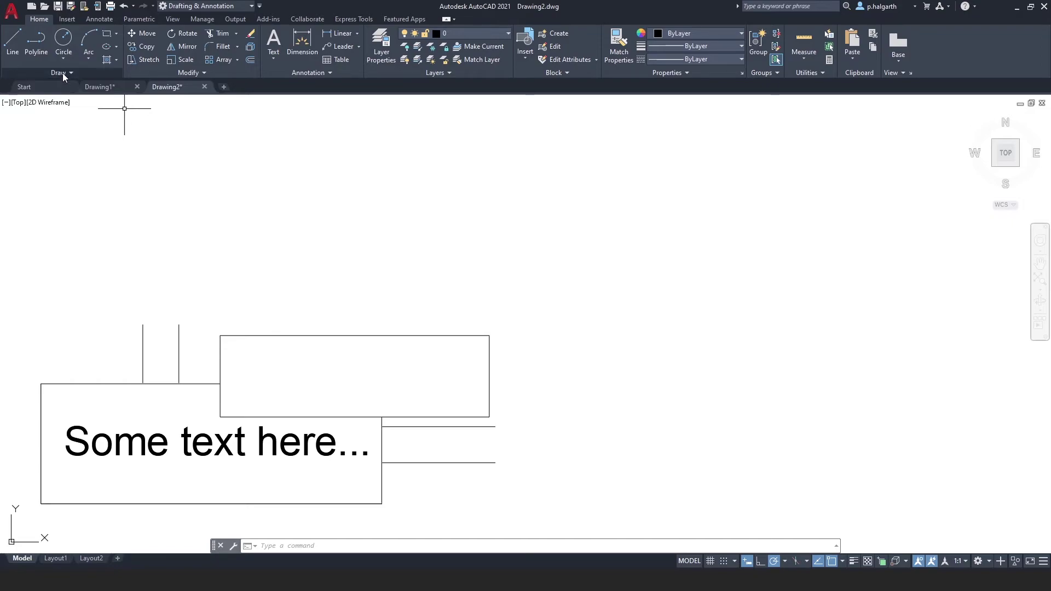
# Draw a downward-bulging three-point arc in the empty space above the wipeout rectangle.
pyautogui.click(82, 41)
pyautogui.click(342, 175)
pyautogui.click(580, 286)
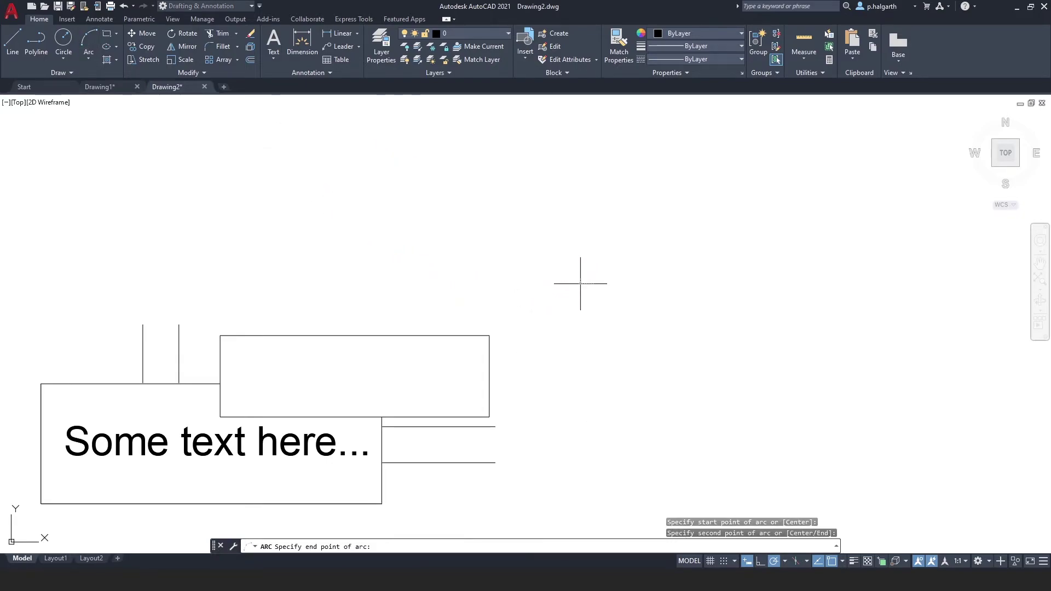
pyautogui.click(672, 149)
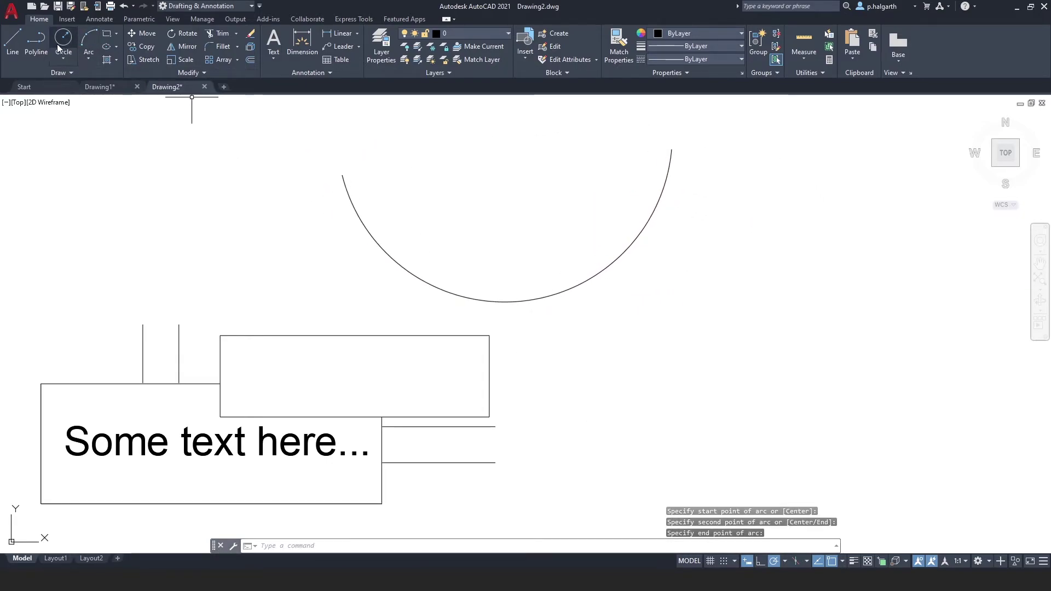
# Close the arc with a straight line between its two endpoints.
pyautogui.click(13, 41)
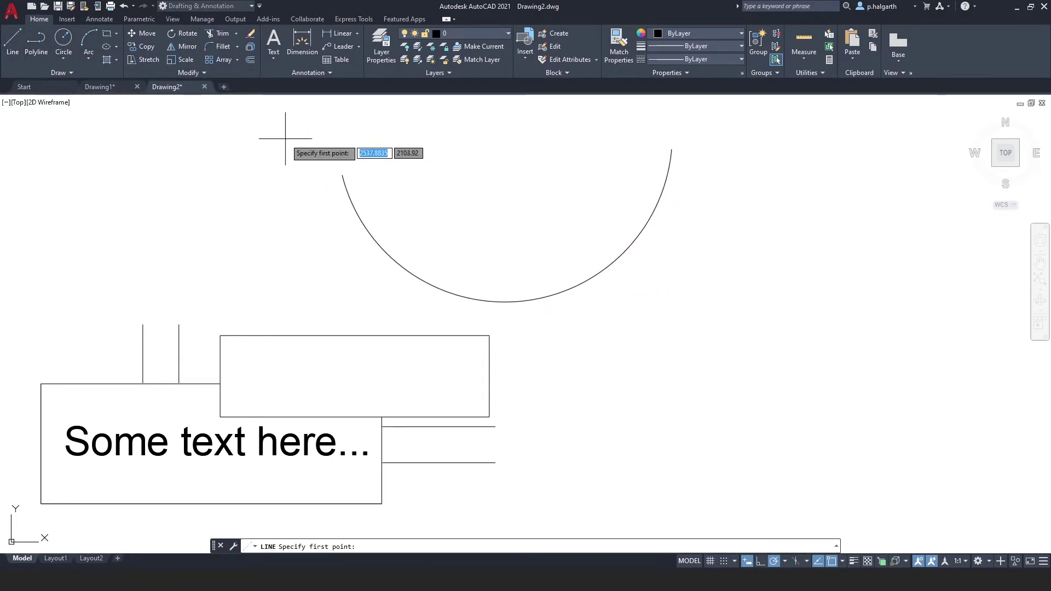
pyautogui.click(342, 175)
pyautogui.click(672, 149)
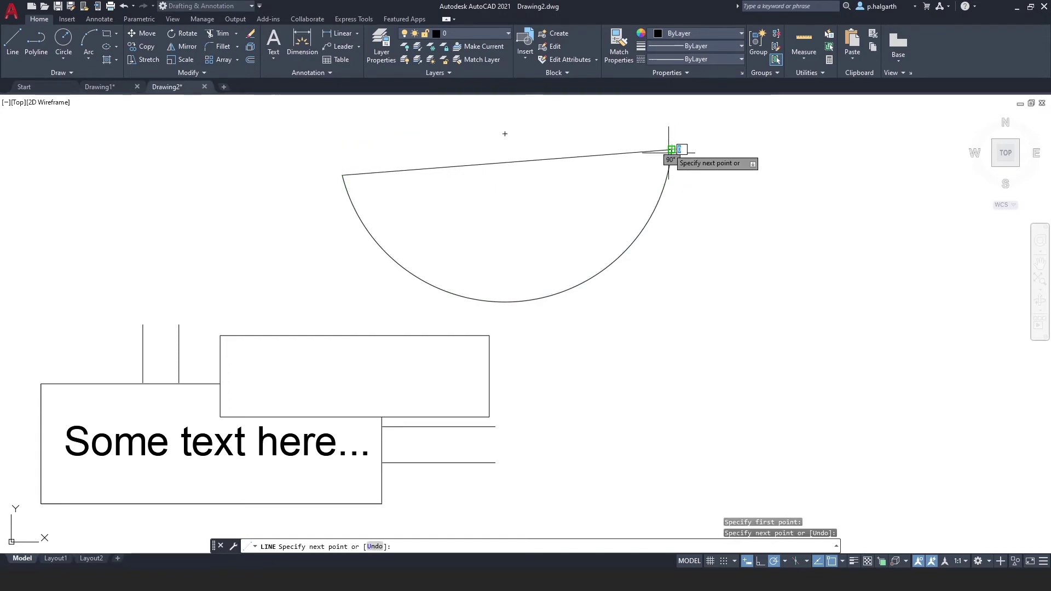
pyautogui.press('Return')
# Join the arc and its closing line into a single polyline.
pyautogui.click(679, 209)
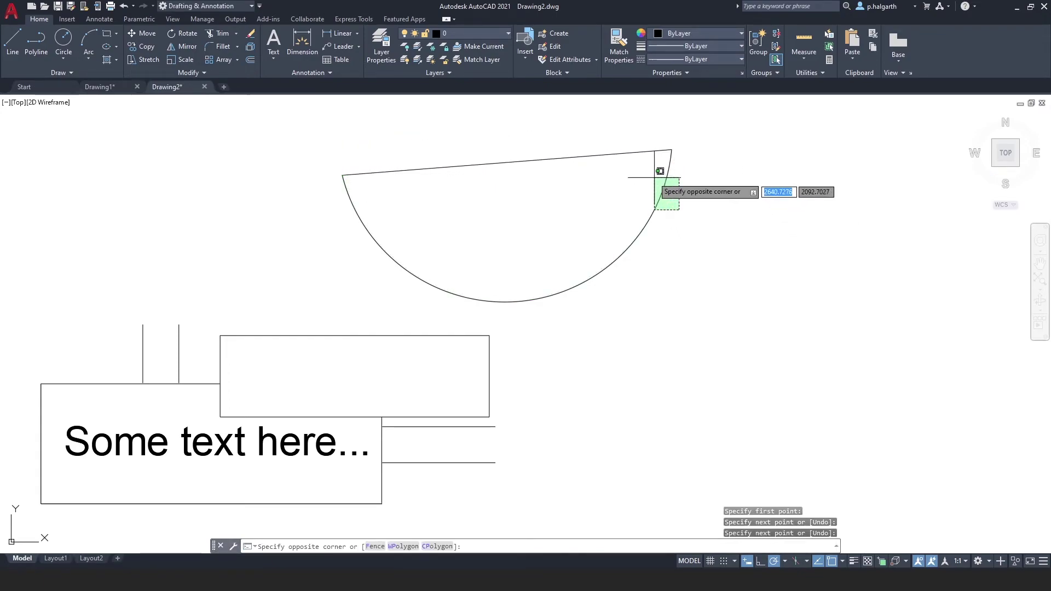
pyautogui.click(612, 143)
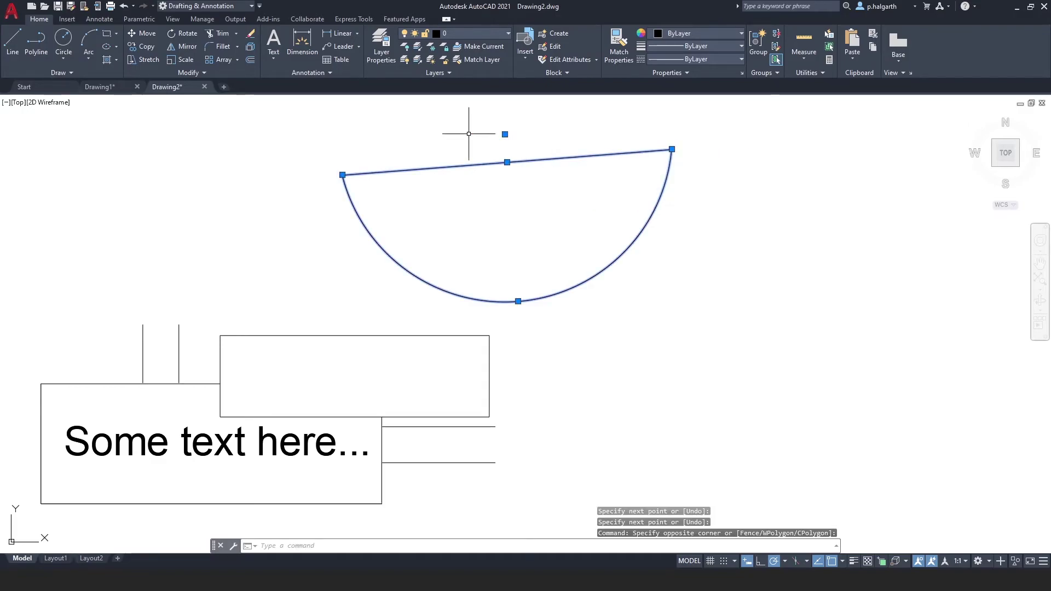
pyautogui.click(190, 74)
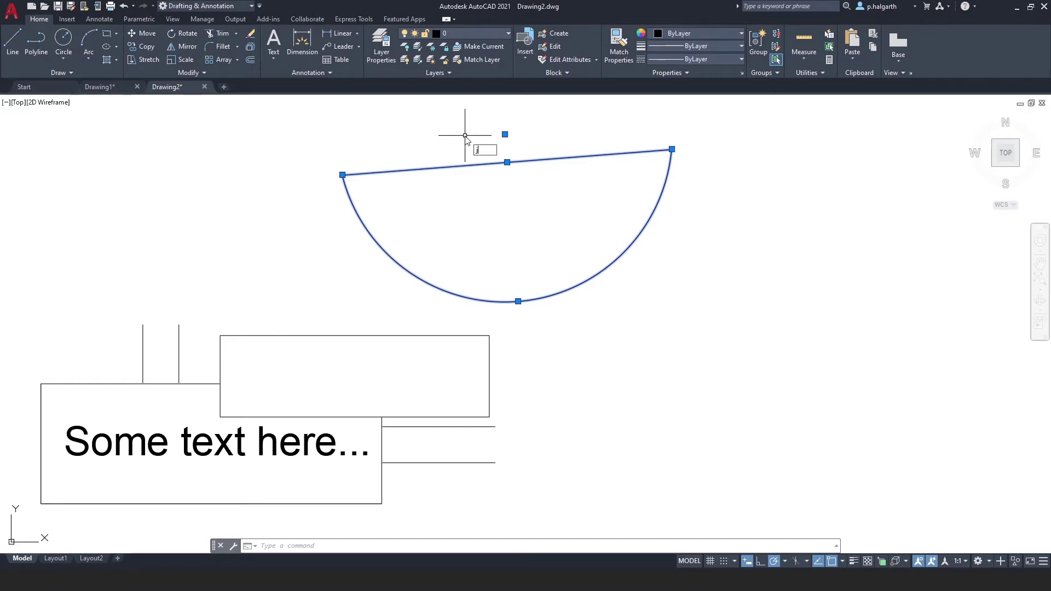
pyautogui.press('Return')
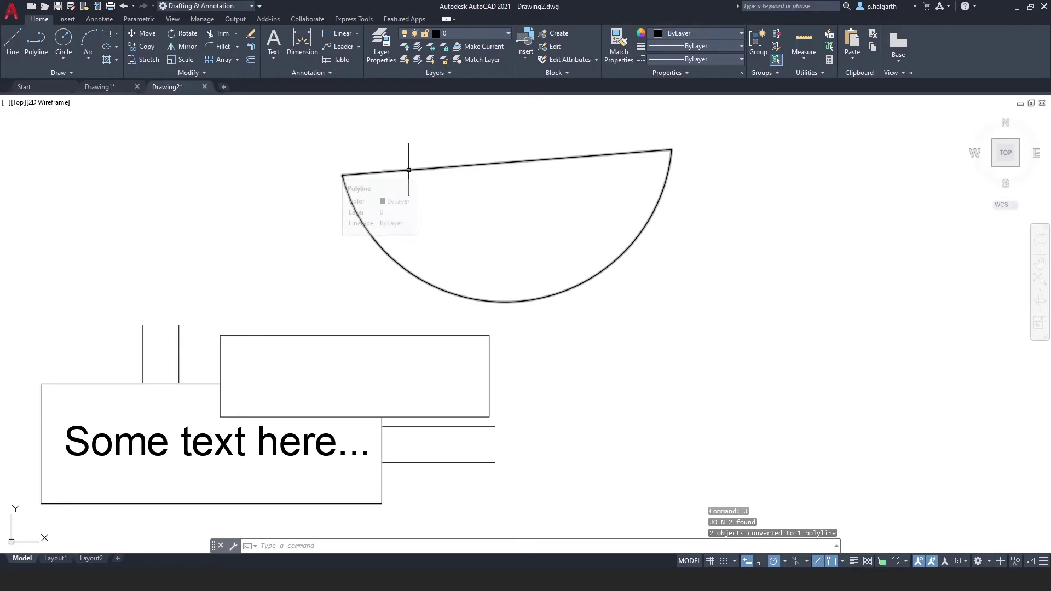
# Try to create a wipeout from the joined arc-and-line shape with the Polyline option.
pyautogui.click(72, 73)
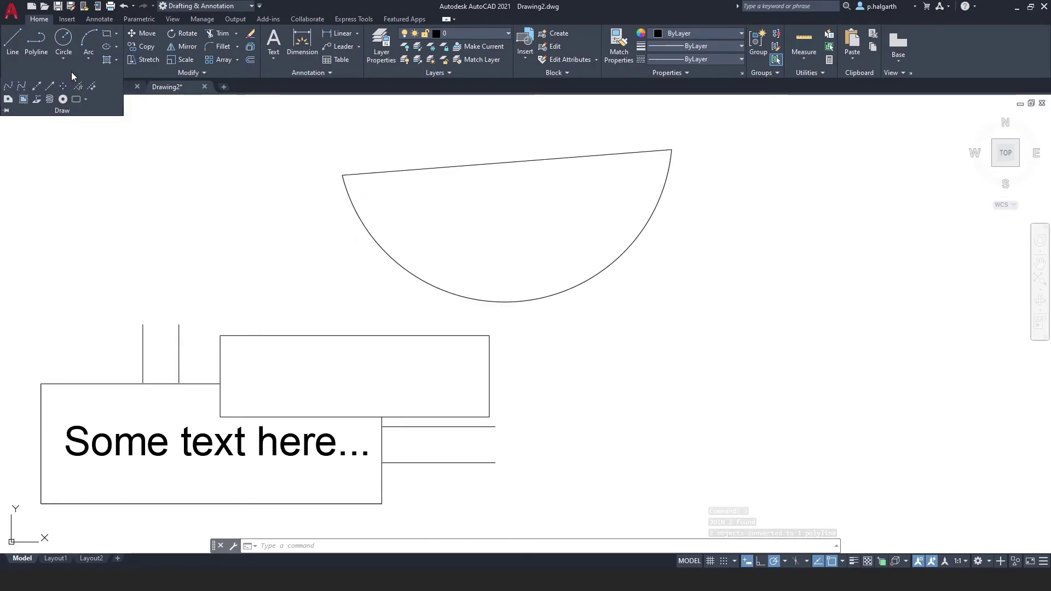
pyautogui.click(24, 100)
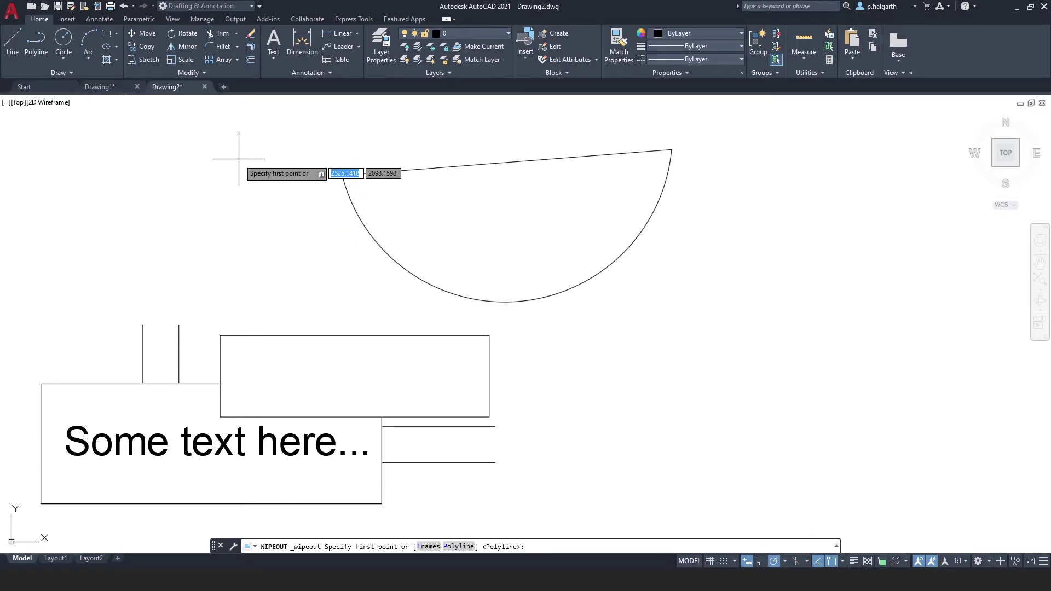
pyautogui.press('Return')
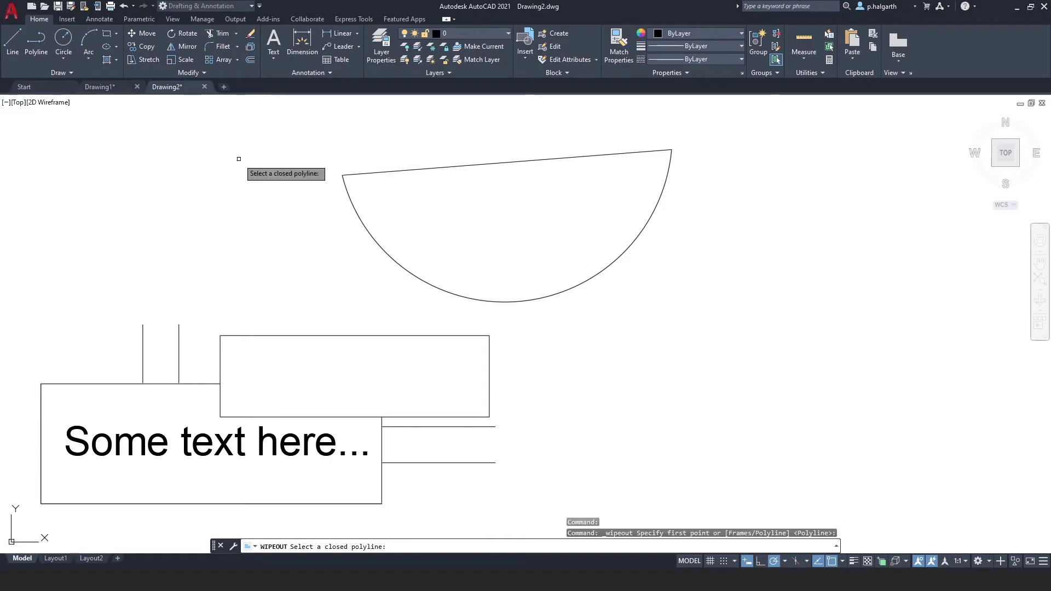
pyautogui.click(356, 174)
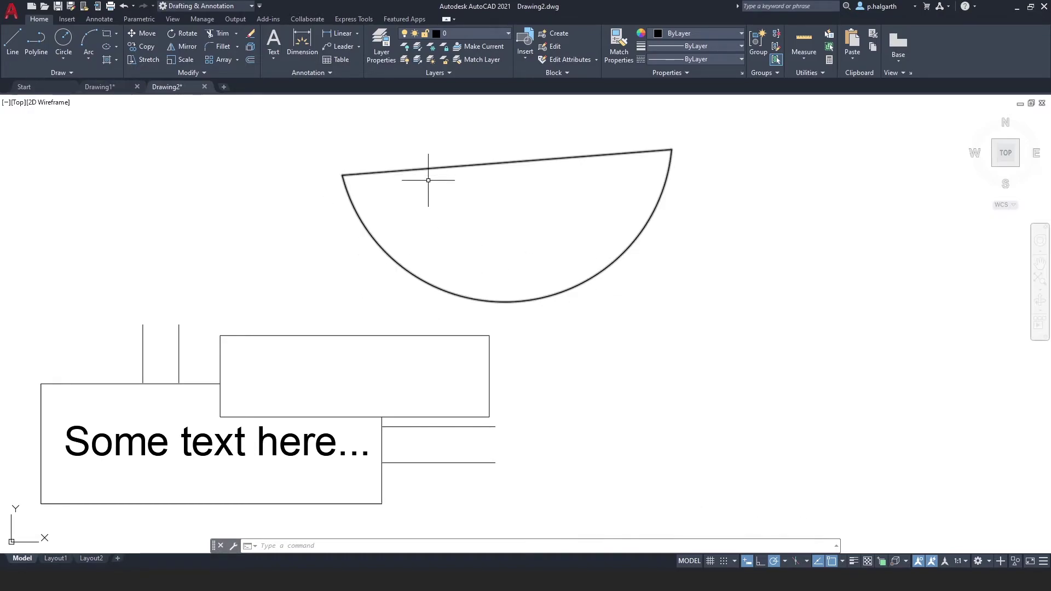
# Draw a wide downward-bulging three-point arc to the right of the closed shape, its end about 107 units from its second point.
pyautogui.moveTo(622, 222); pyautogui.dragTo(112, 253, button='middle')
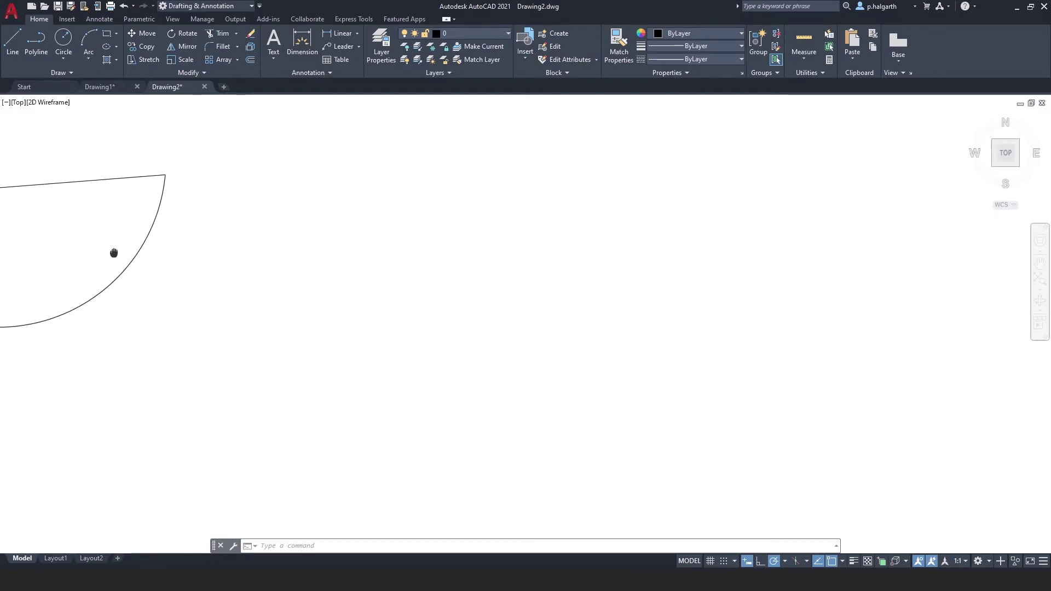
pyautogui.click(88, 38)
pyautogui.click(287, 203)
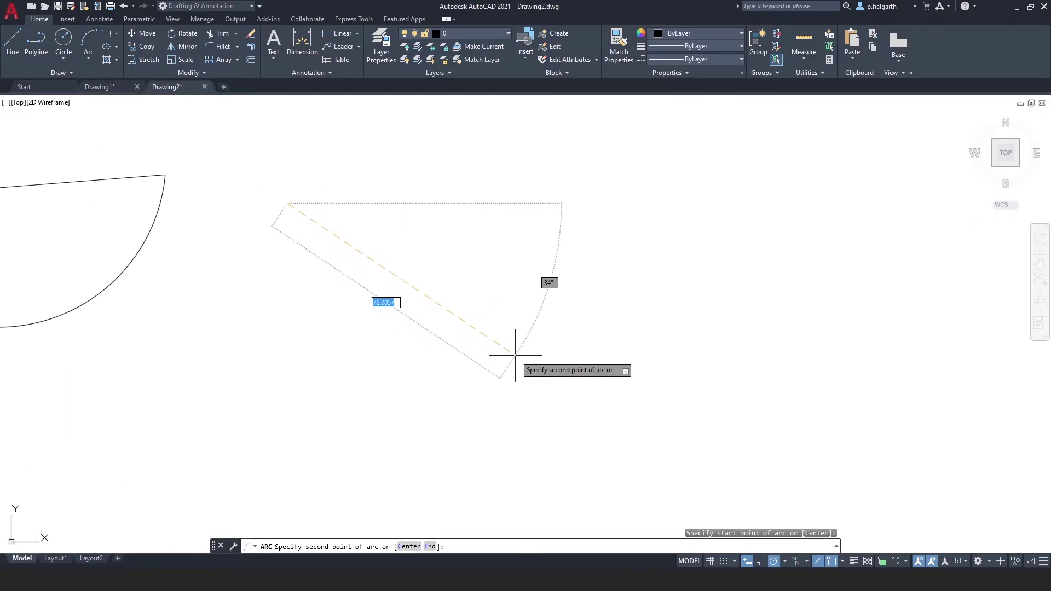
pyautogui.click(539, 353)
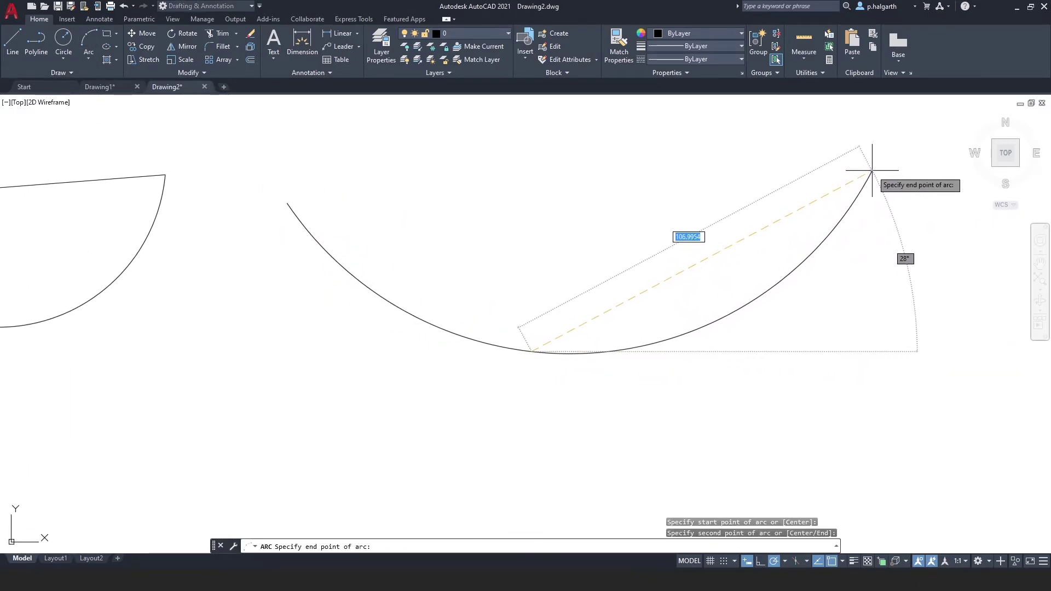
pyautogui.click(871, 167)
# Divide the new wide arc into 12 segments with point objects and erase the arc itself.
pyautogui.moveTo(712, 334)
pyautogui.mouseDown(button='middle')
pyautogui.moveTo(533, 373)
pyautogui.moveTo(497, 392)
pyautogui.moveTo(526, 386)
pyautogui.mouseUp(button='middle')
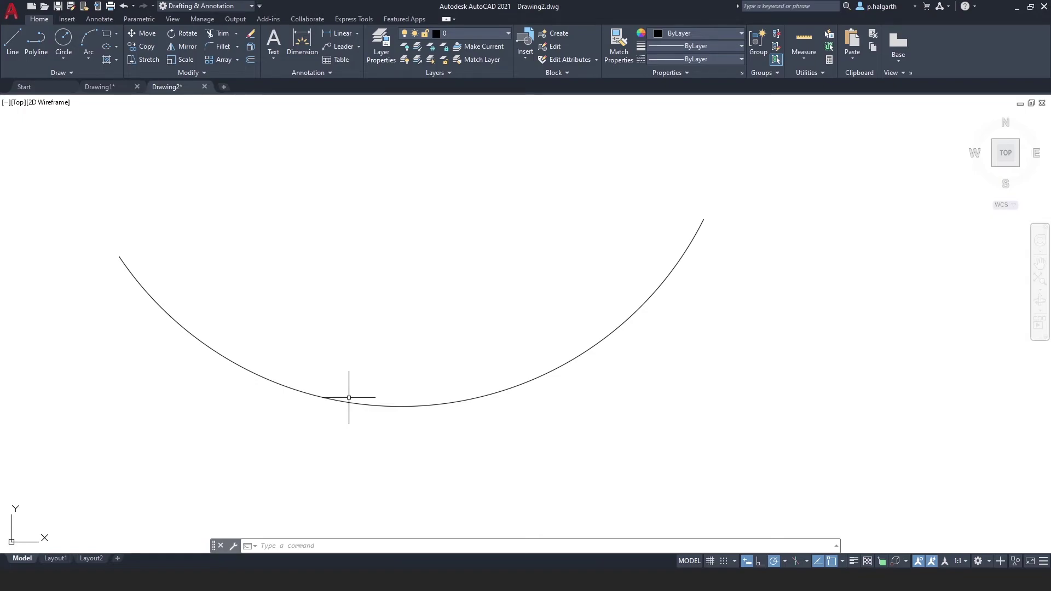
pyautogui.click(71, 73)
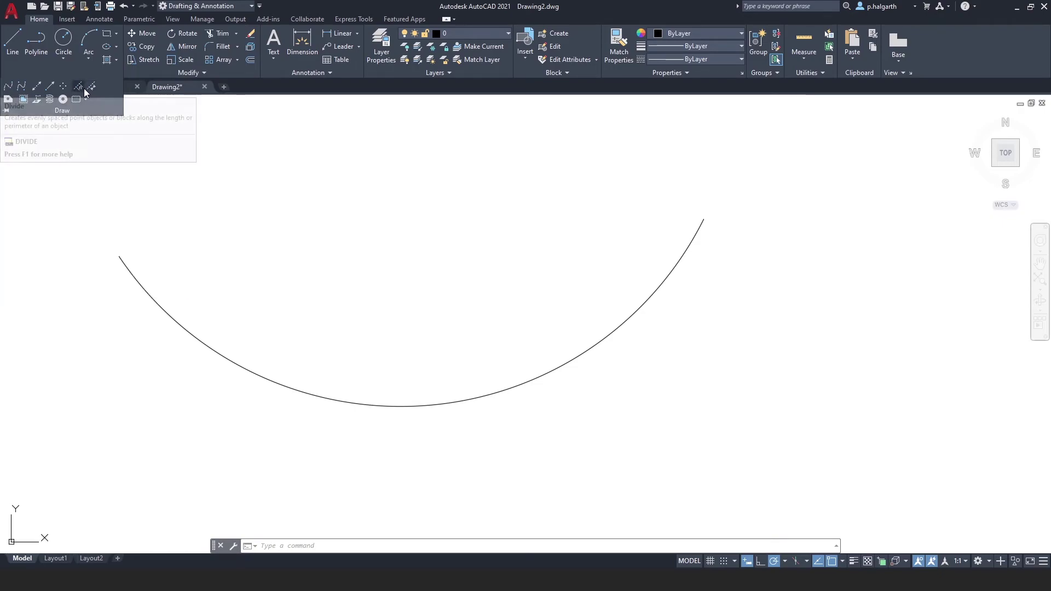
pyautogui.click(79, 87)
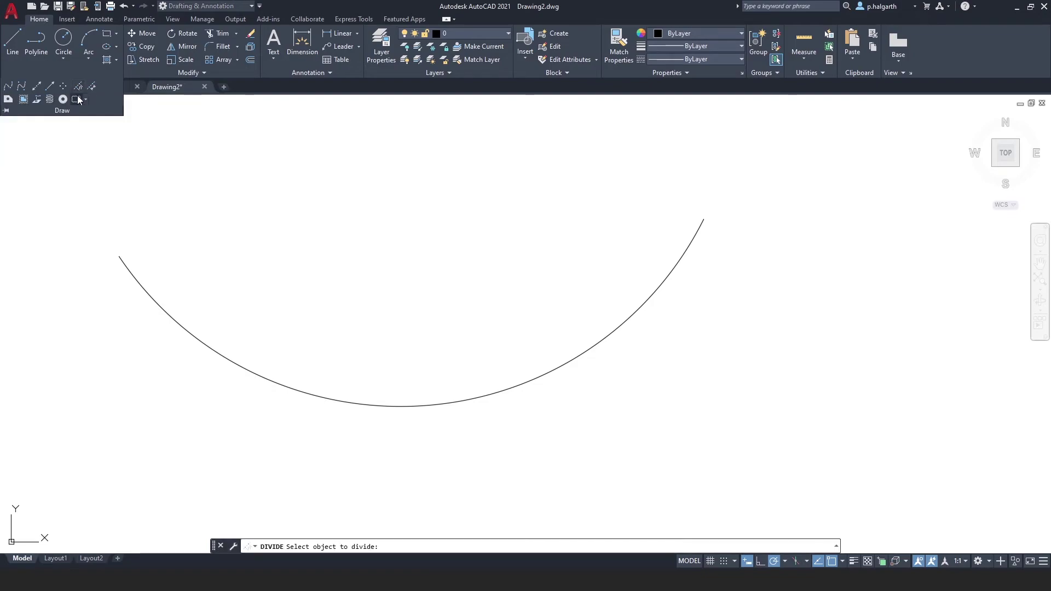
pyautogui.click(125, 265)
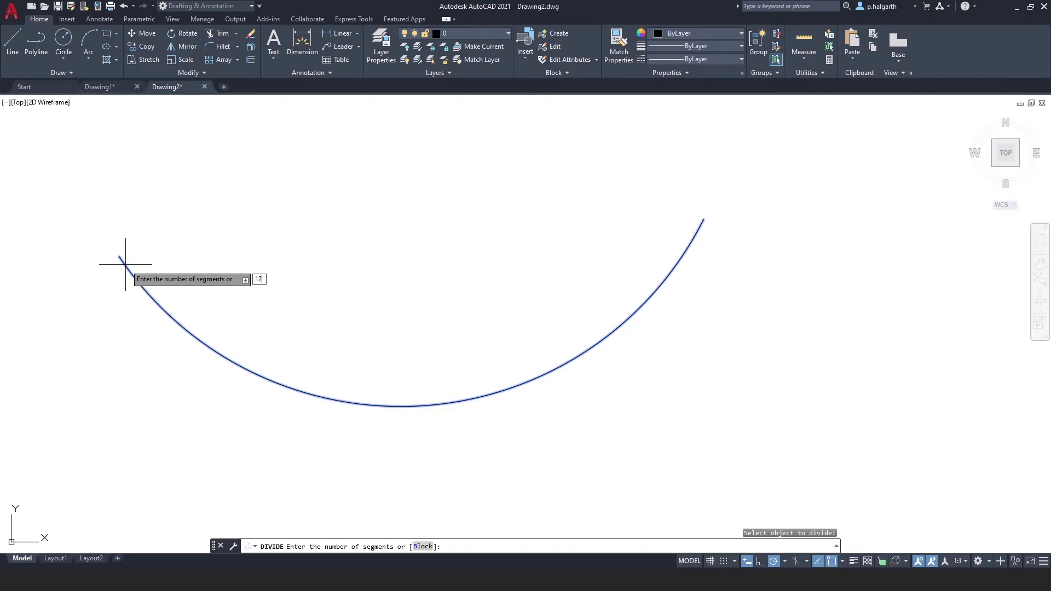
pyautogui.press('Return')
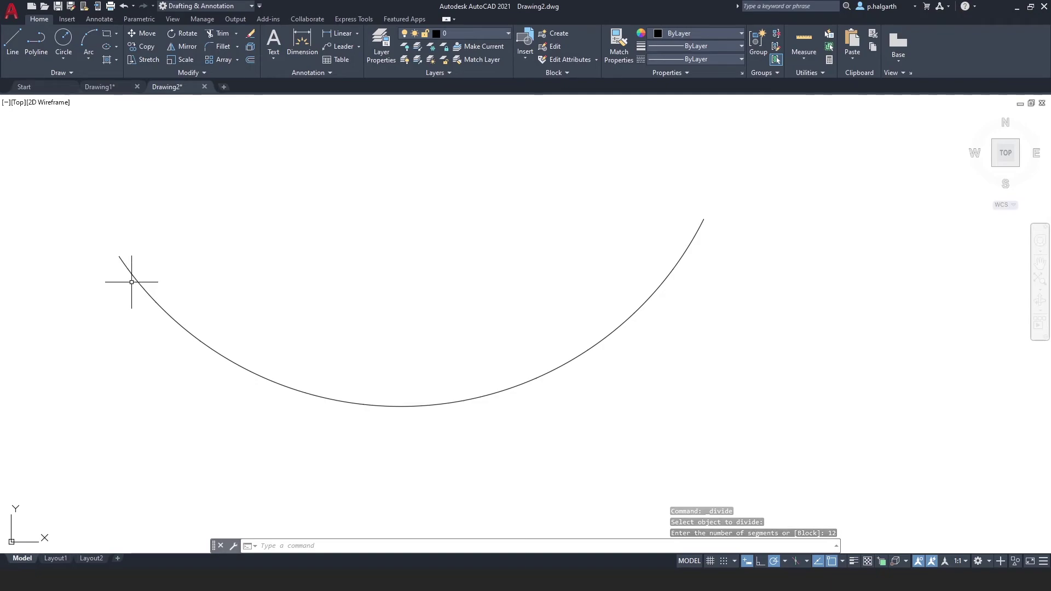
pyautogui.click(124, 260)
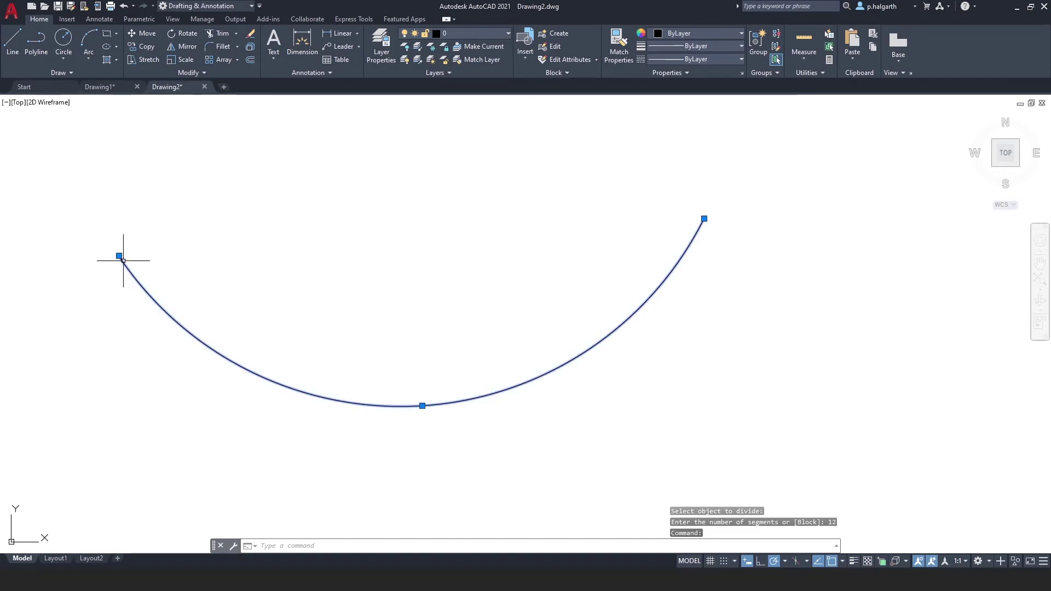
pyautogui.press('Delete')
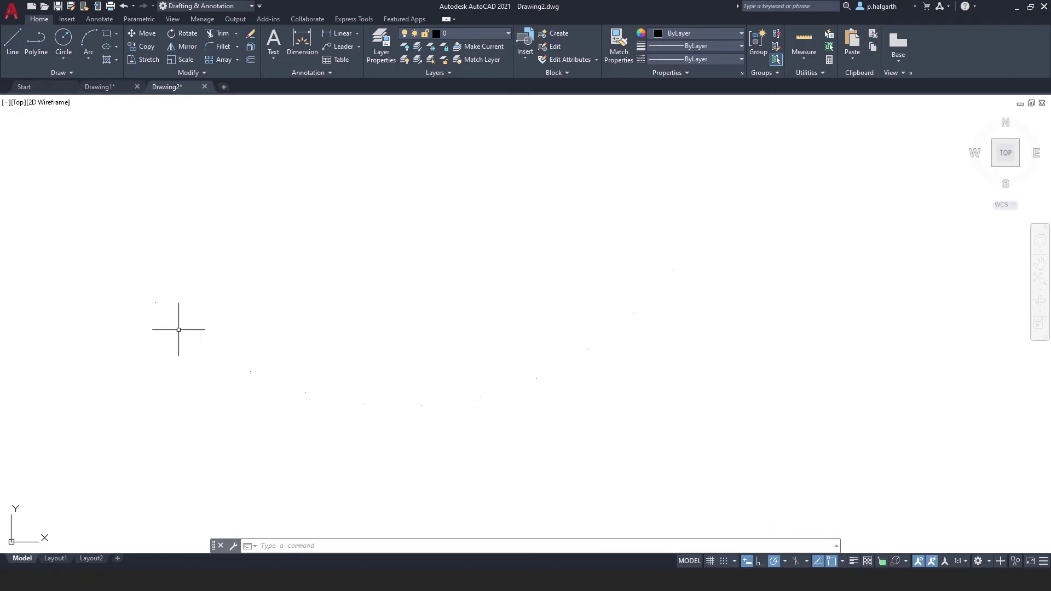
# Set the uniform background of 2D model space to black in the drawing window colors.
pyautogui.click(12, 12)
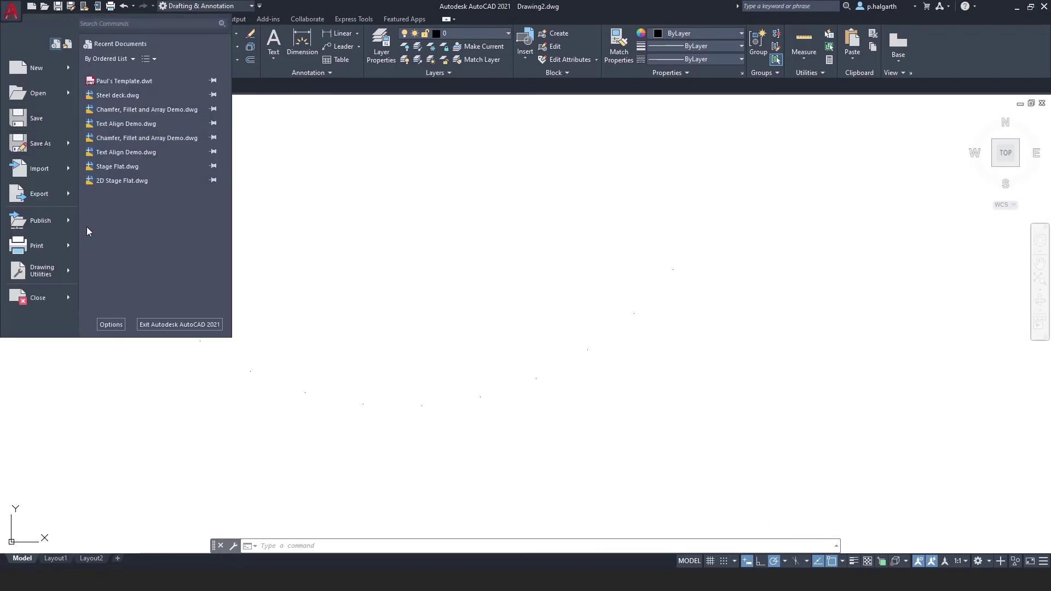
pyautogui.click(111, 324)
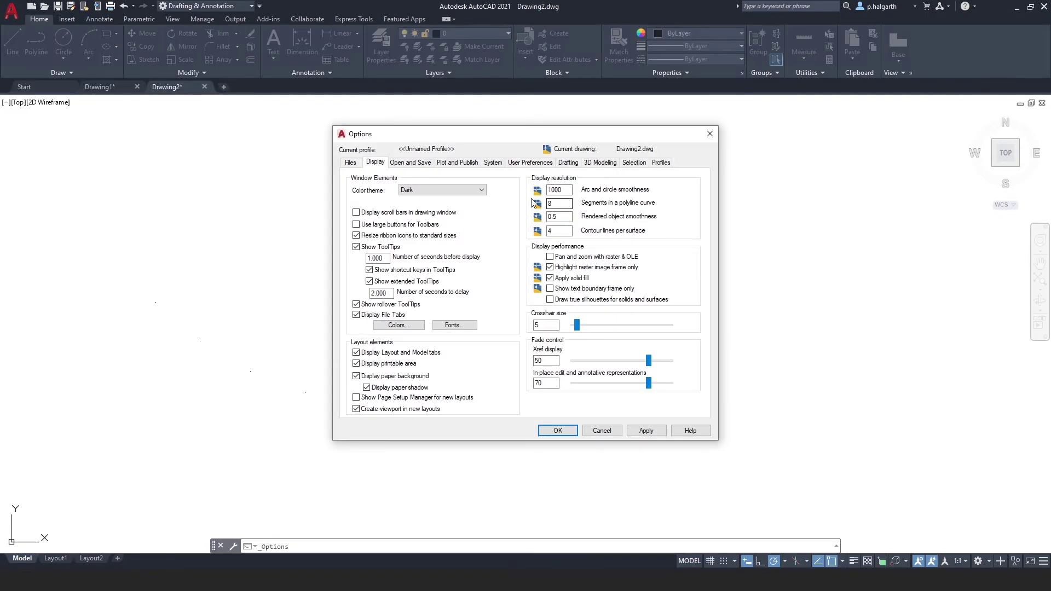
pyautogui.click(400, 324)
pyautogui.click(627, 170)
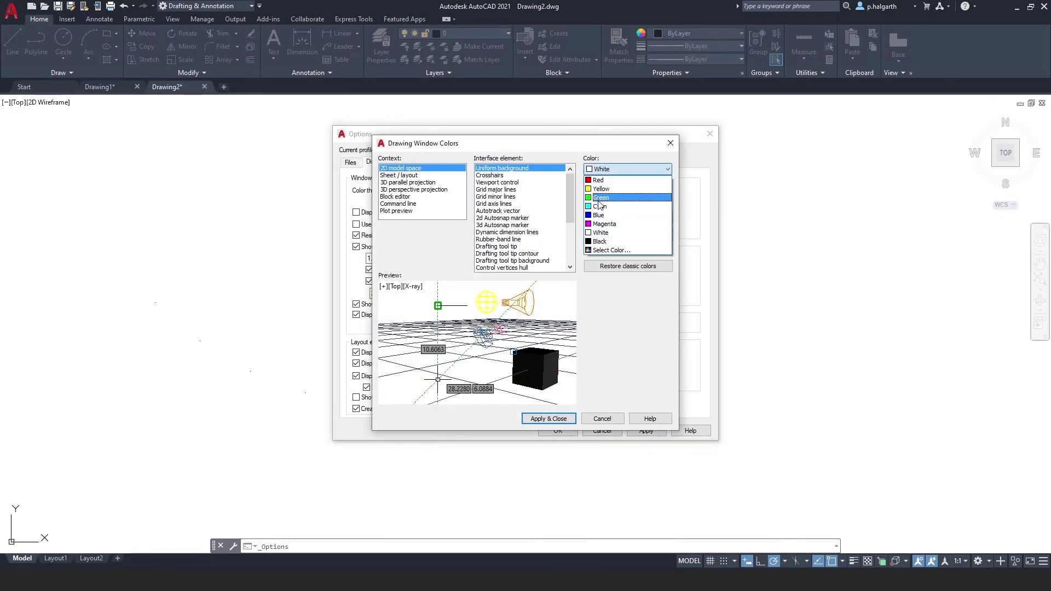
pyautogui.click(608, 243)
pyautogui.click(559, 419)
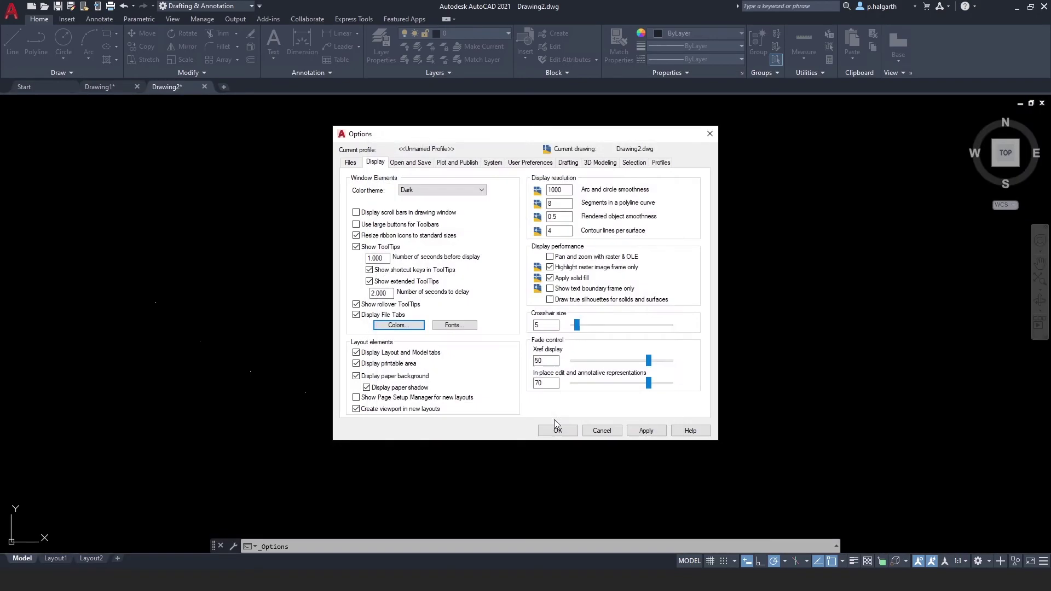
pyautogui.click(557, 431)
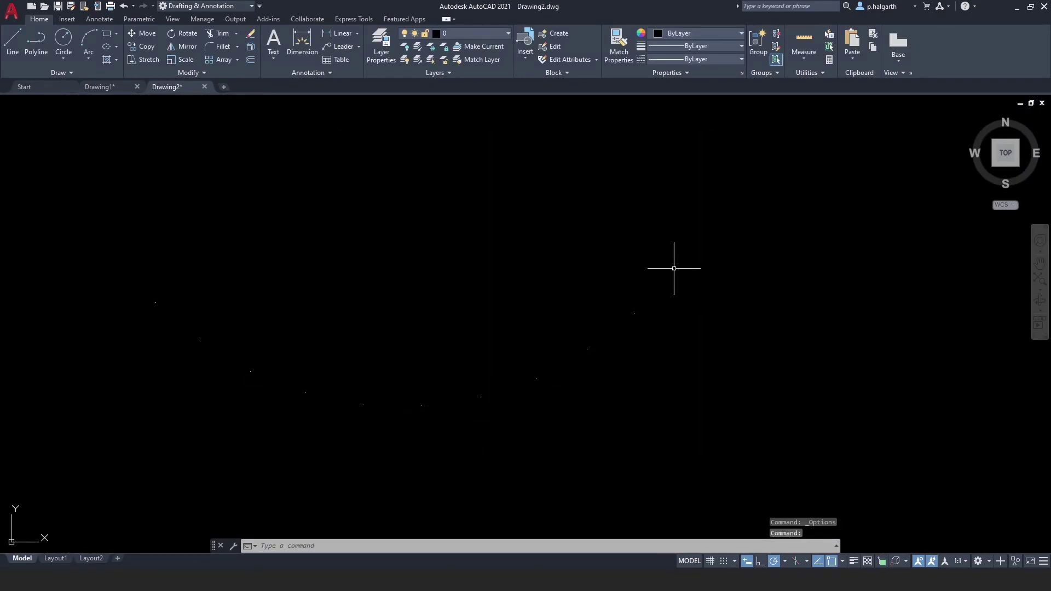
# Draw a continuous chain of straight lines through all the division points, from the leftmost point to the rightmost.
pyautogui.click(13, 41)
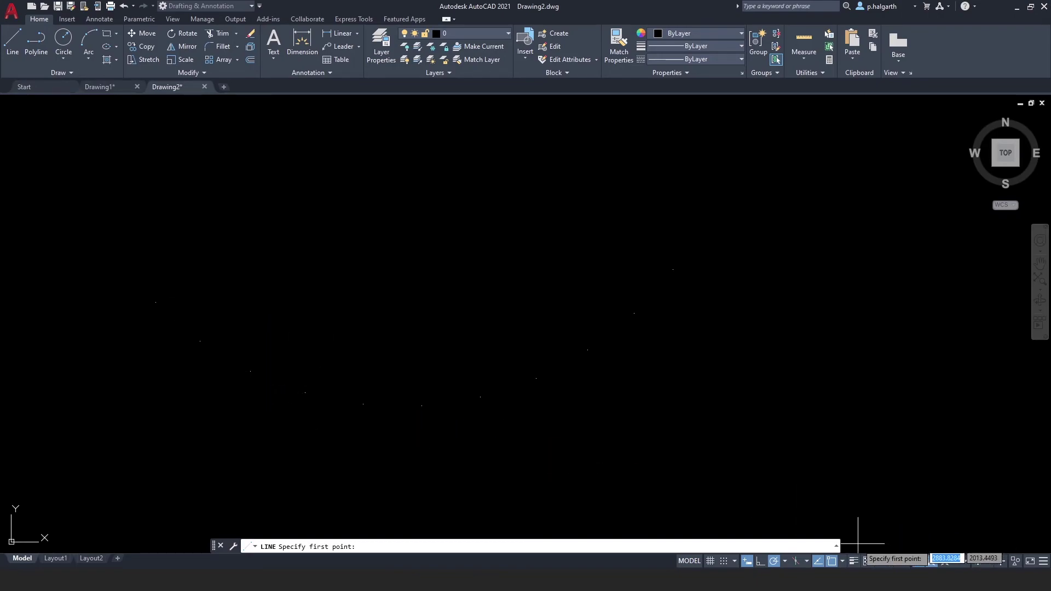
pyautogui.click(843, 561)
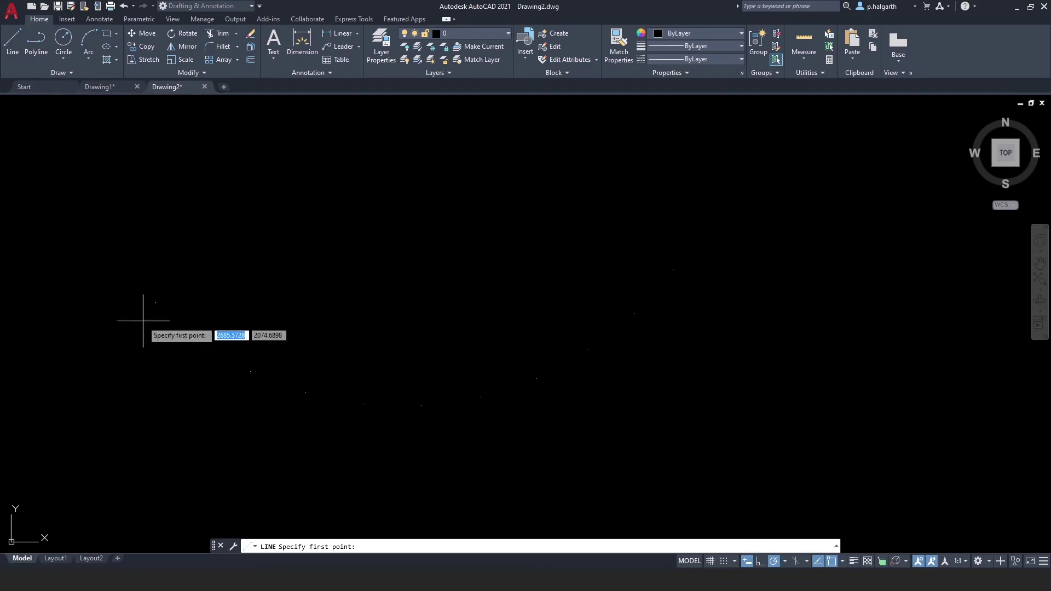
pyautogui.click(157, 301)
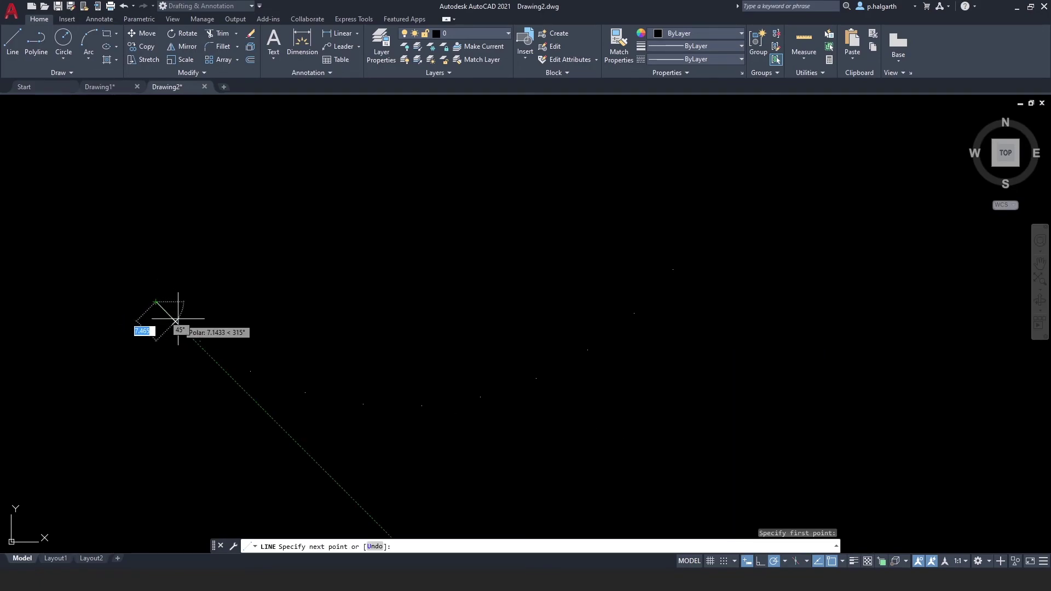
pyautogui.click(201, 340)
pyautogui.click(251, 371)
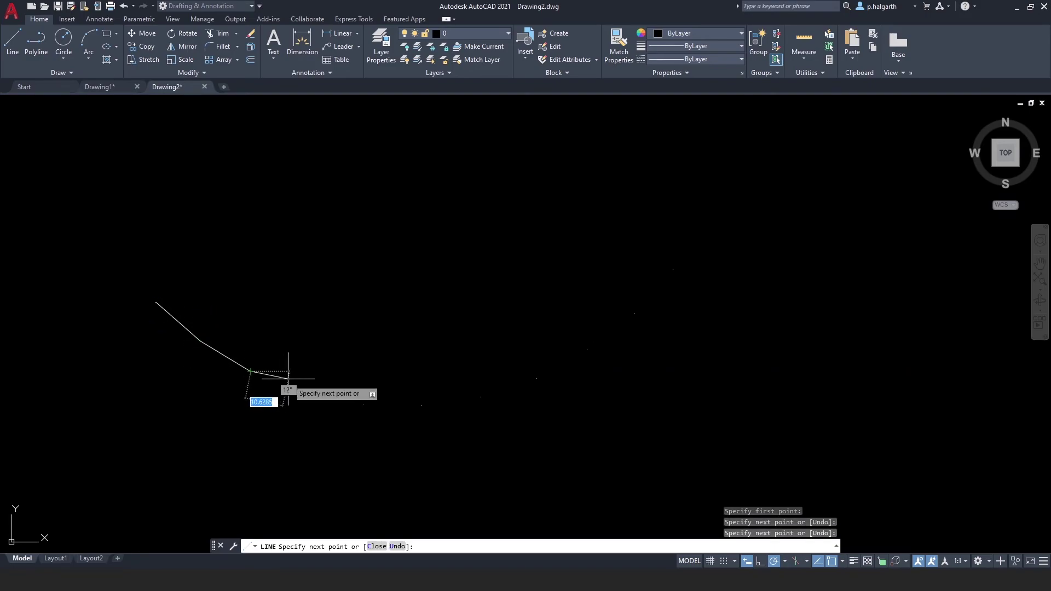
pyautogui.click(305, 393)
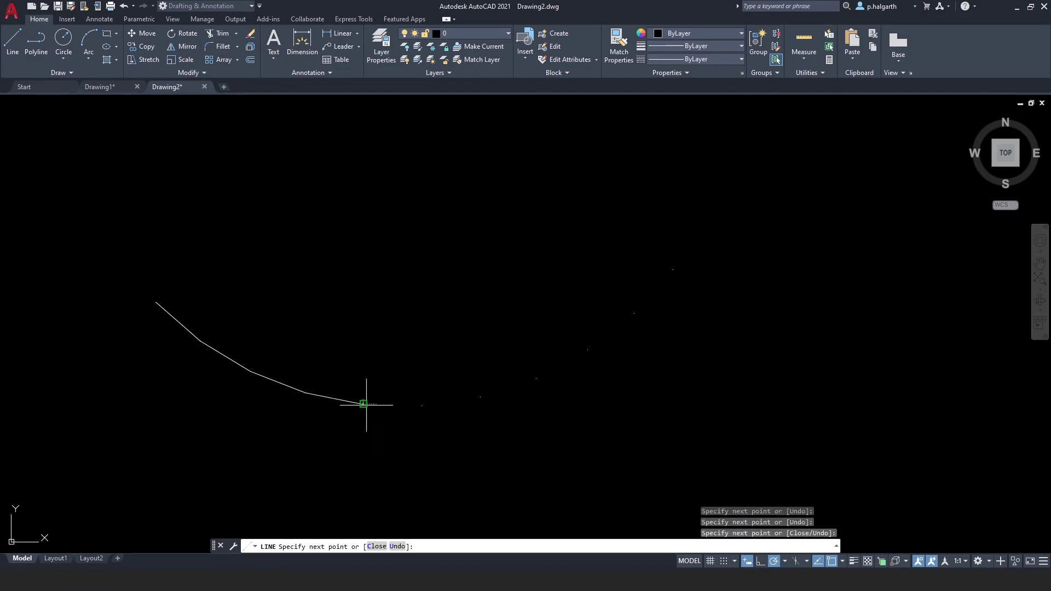
pyautogui.click(363, 404)
pyautogui.click(422, 406)
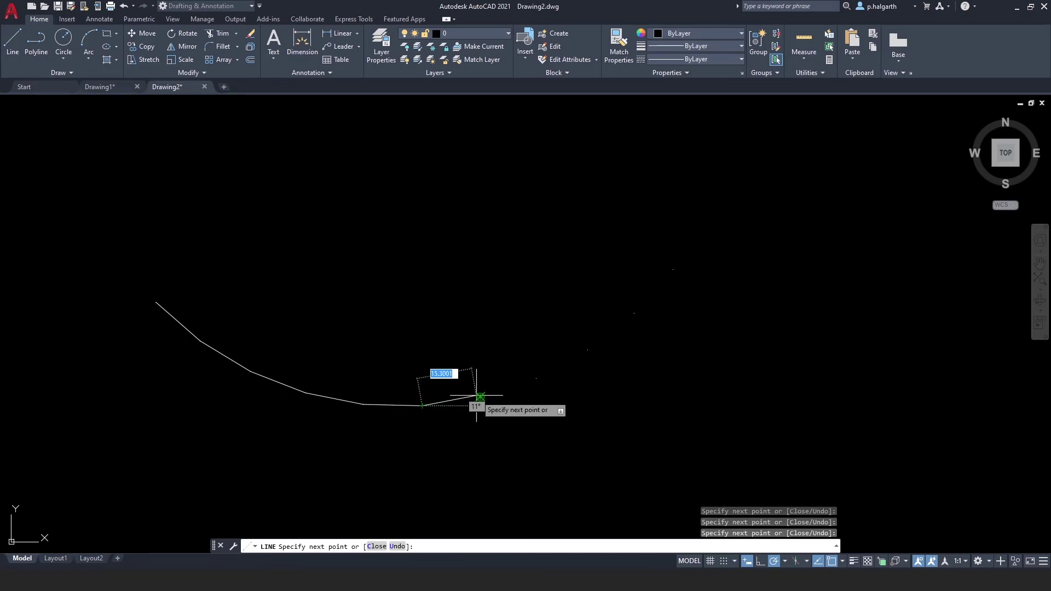
pyautogui.click(480, 397)
pyautogui.click(536, 378)
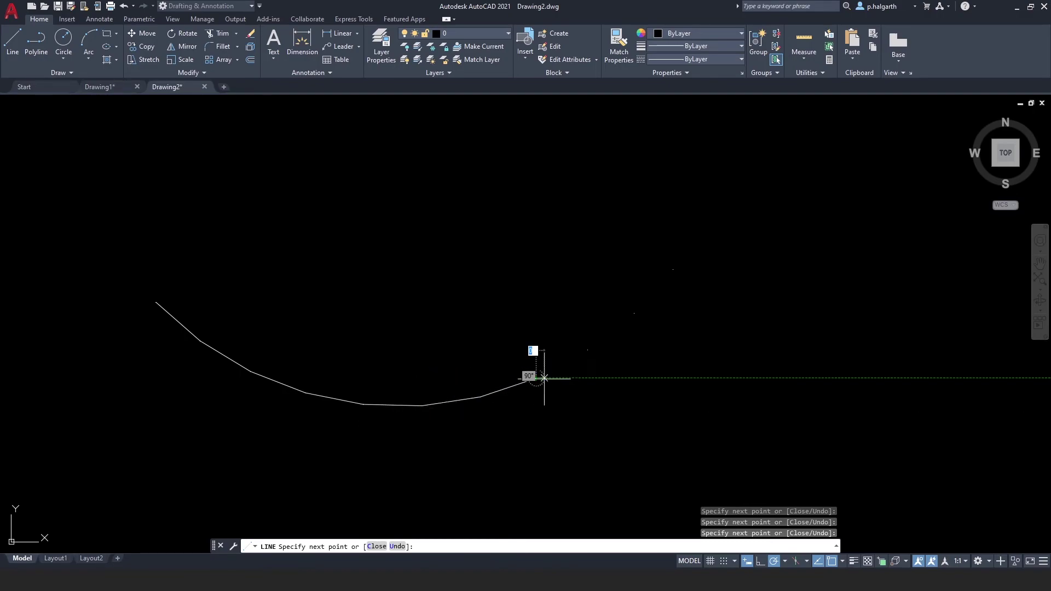
pyautogui.click(634, 313)
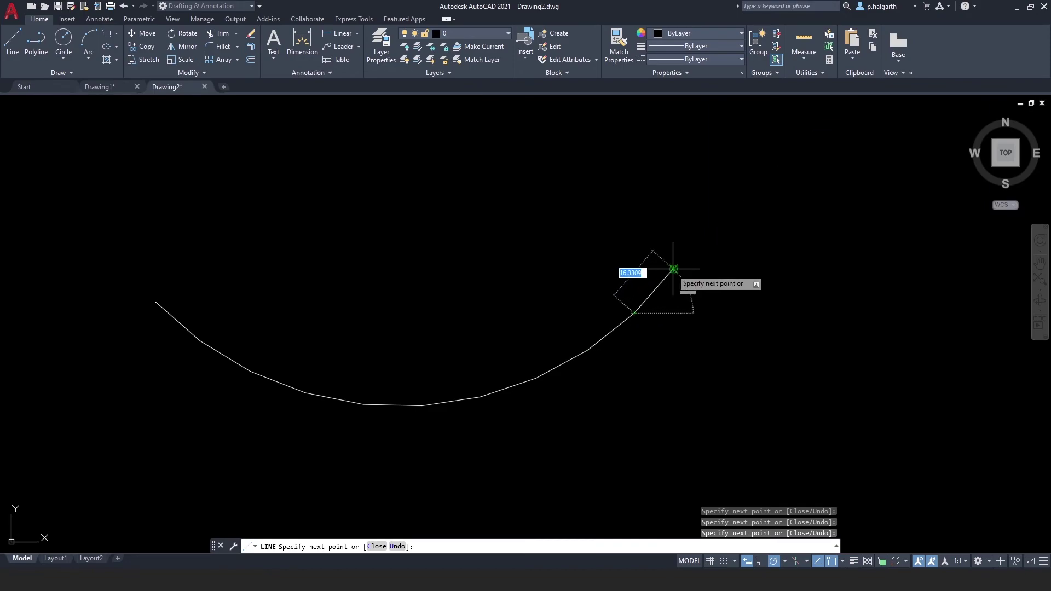
pyautogui.click(673, 270)
pyautogui.press('Return')
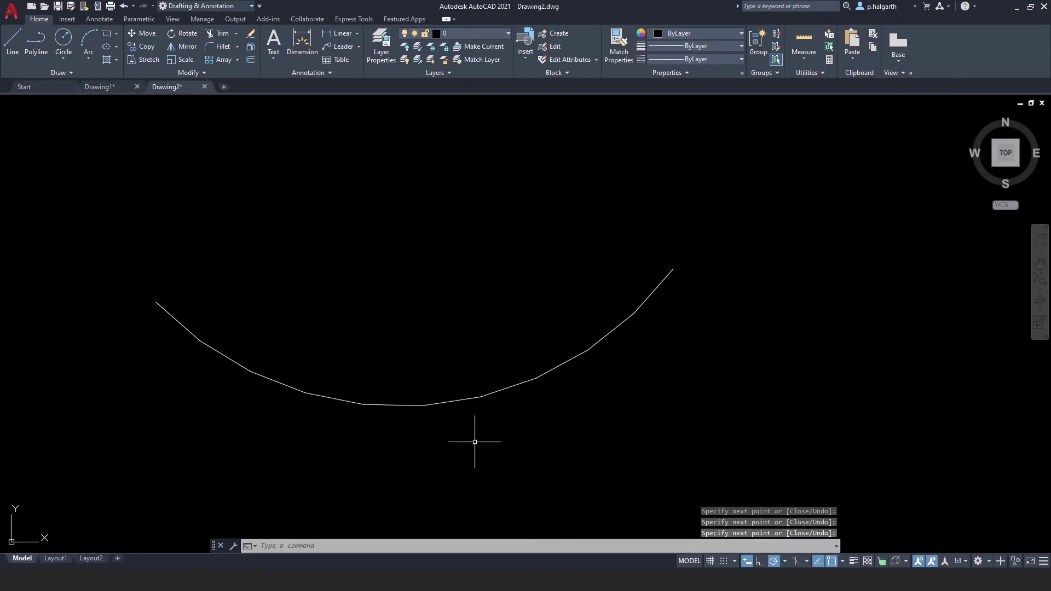
# Select a few of the division points, extend the selection to all similar points, and erase them.
pyautogui.click(138, 286)
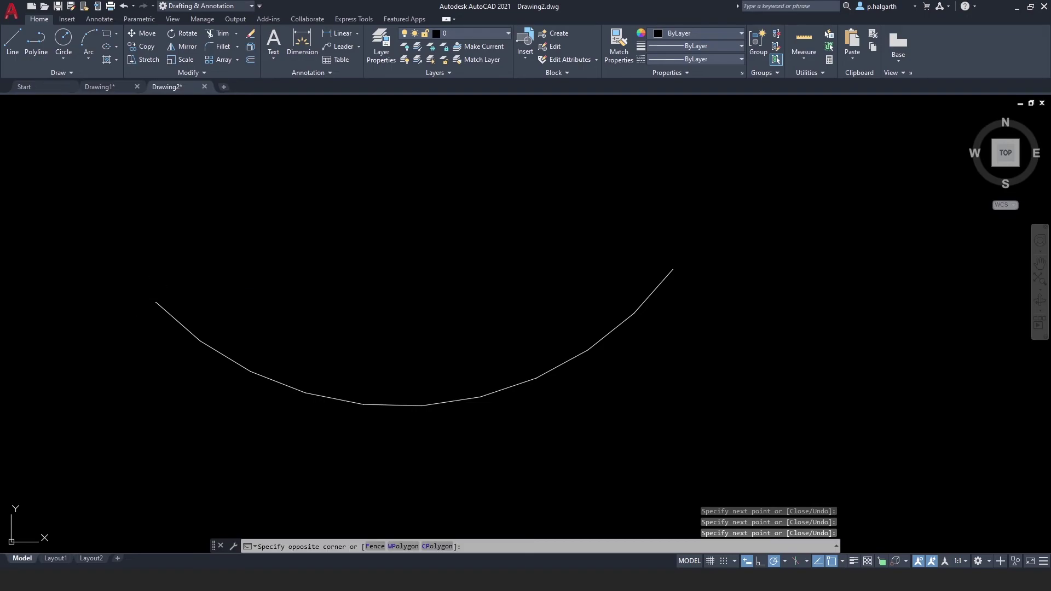
pyautogui.click(164, 333)
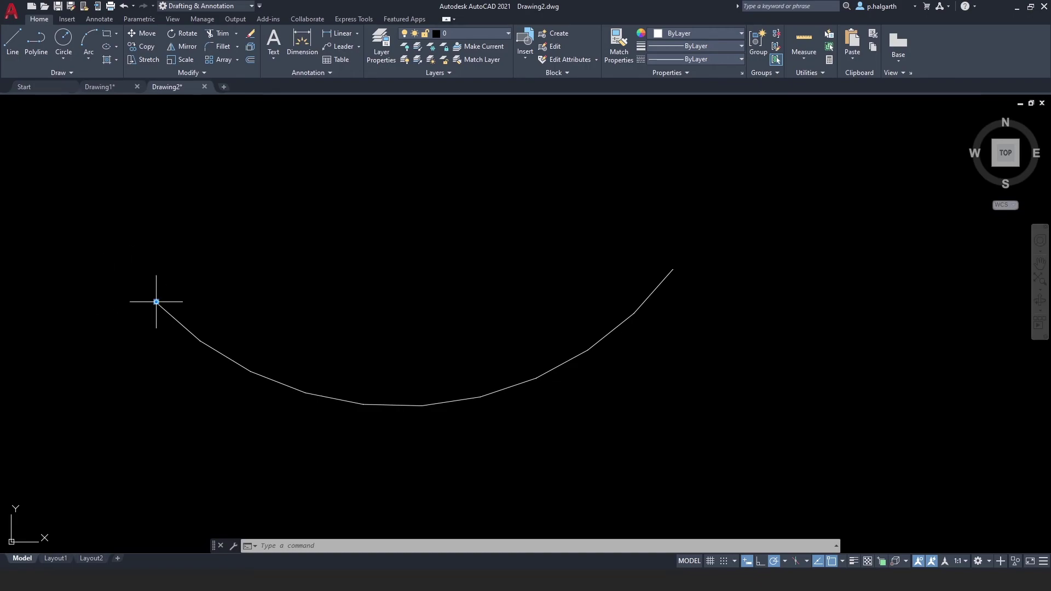
pyautogui.click(186, 321)
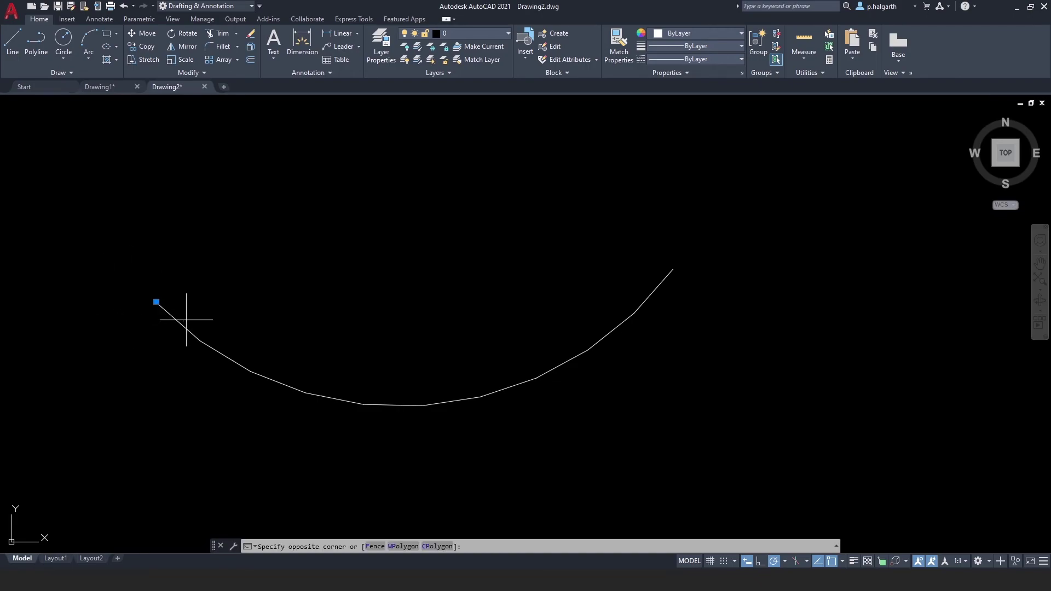
pyautogui.click(210, 361)
pyautogui.click(234, 352)
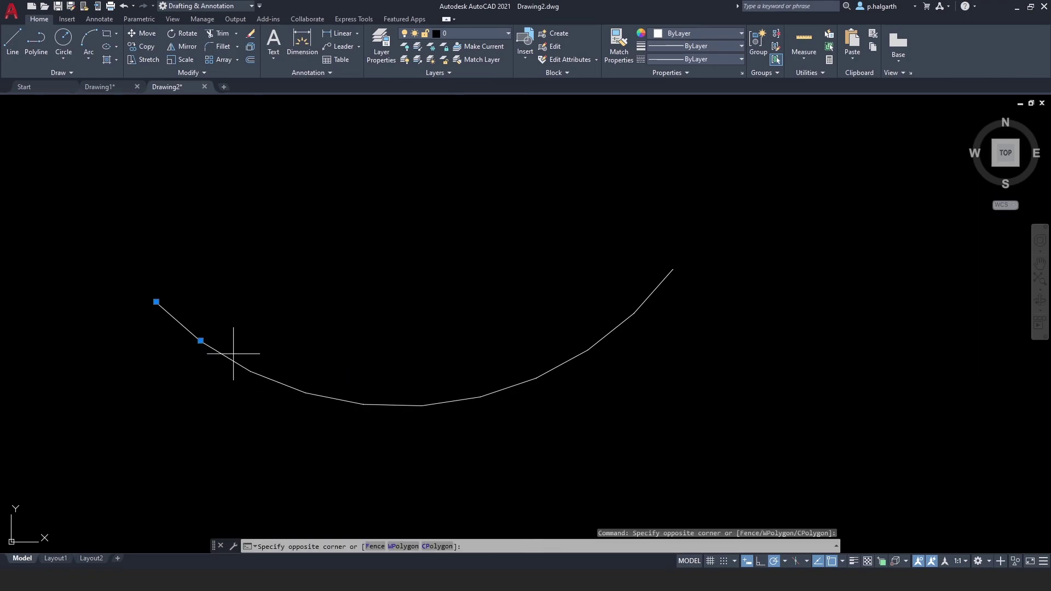
pyautogui.click(268, 396)
pyautogui.rightClick(244, 276)
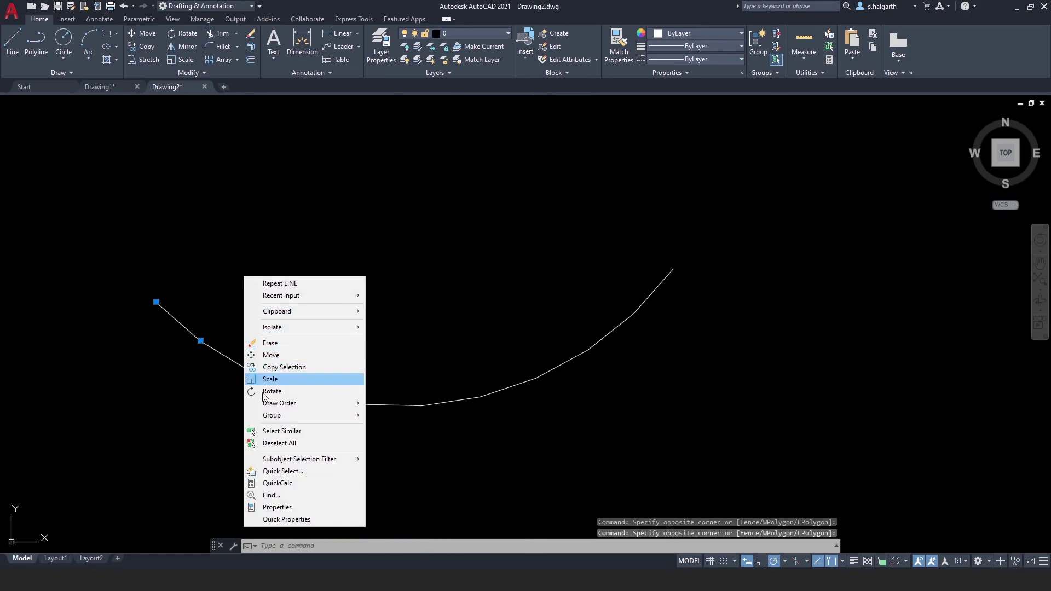
pyautogui.click(275, 433)
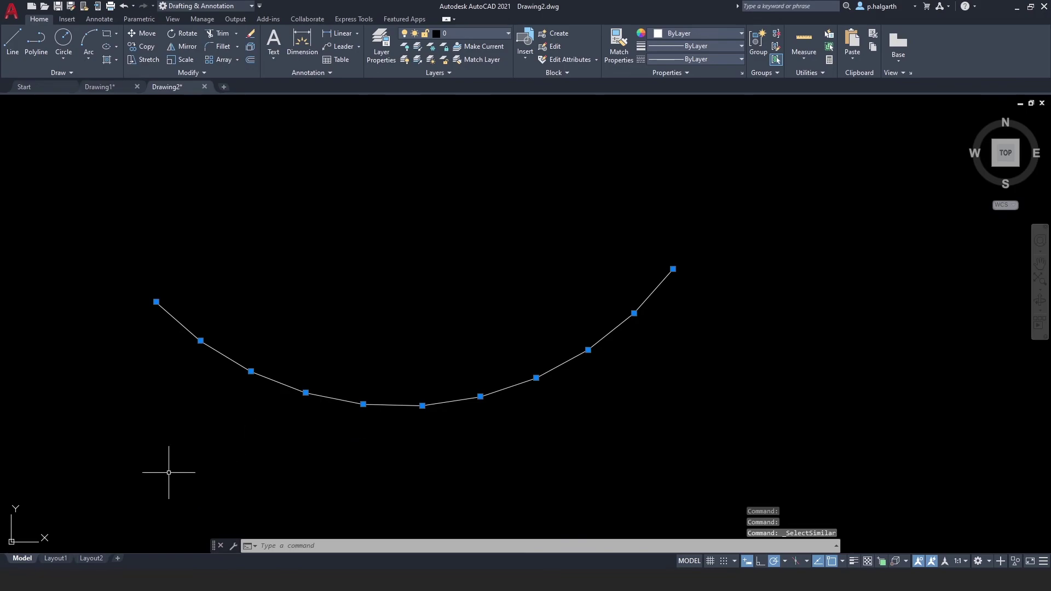
pyautogui.press('Delete')
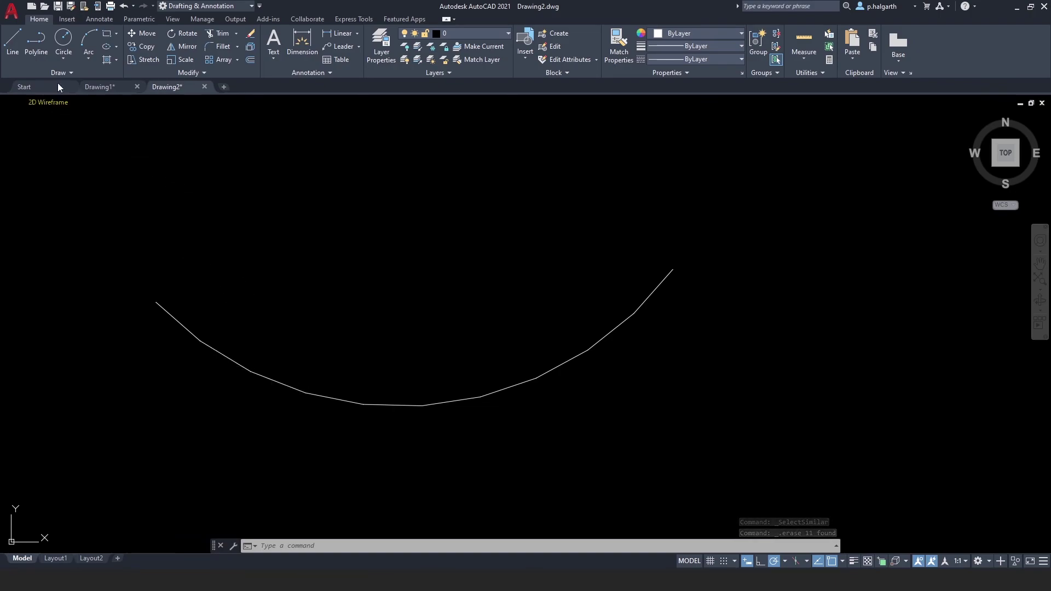
# Close the segmented curve with three lines: up from its left end, about 140 units across, and down to its right end.
pyautogui.click(12, 41)
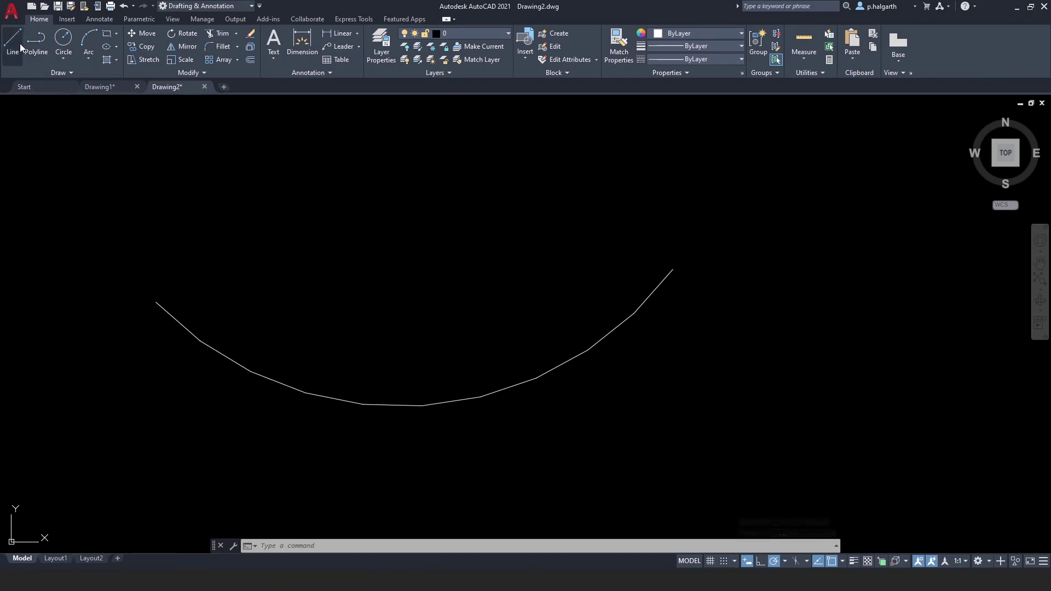
pyautogui.click(156, 302)
pyautogui.click(145, 130)
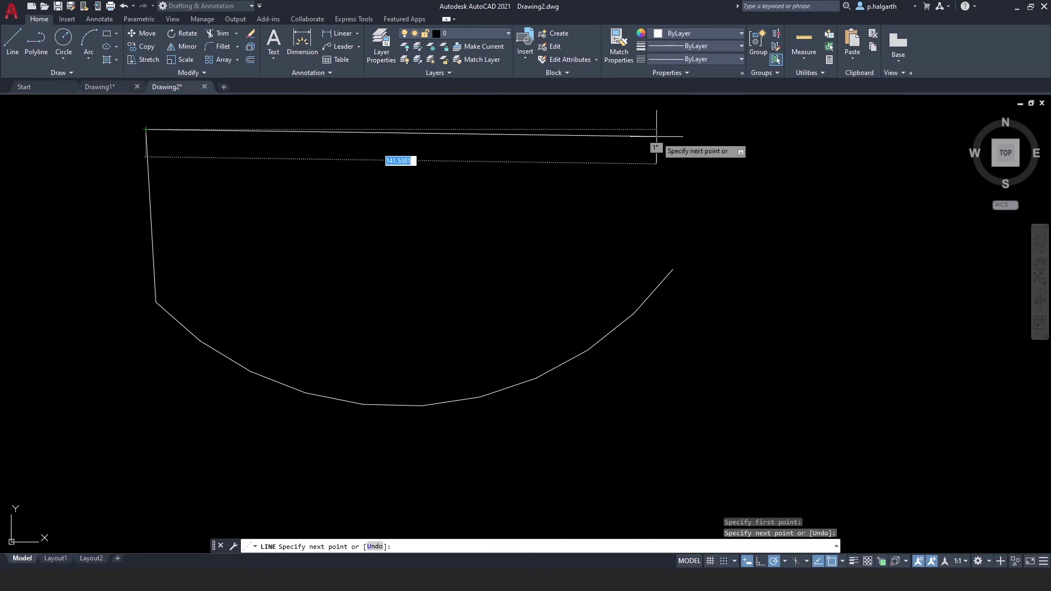
pyautogui.click(666, 114)
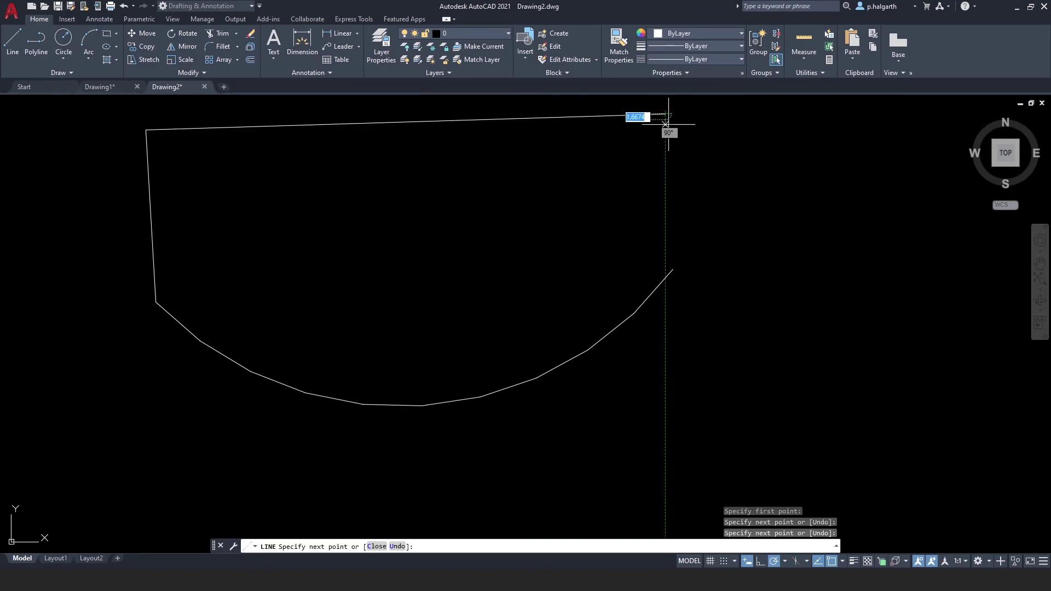
pyautogui.click(673, 269)
pyautogui.press('Return')
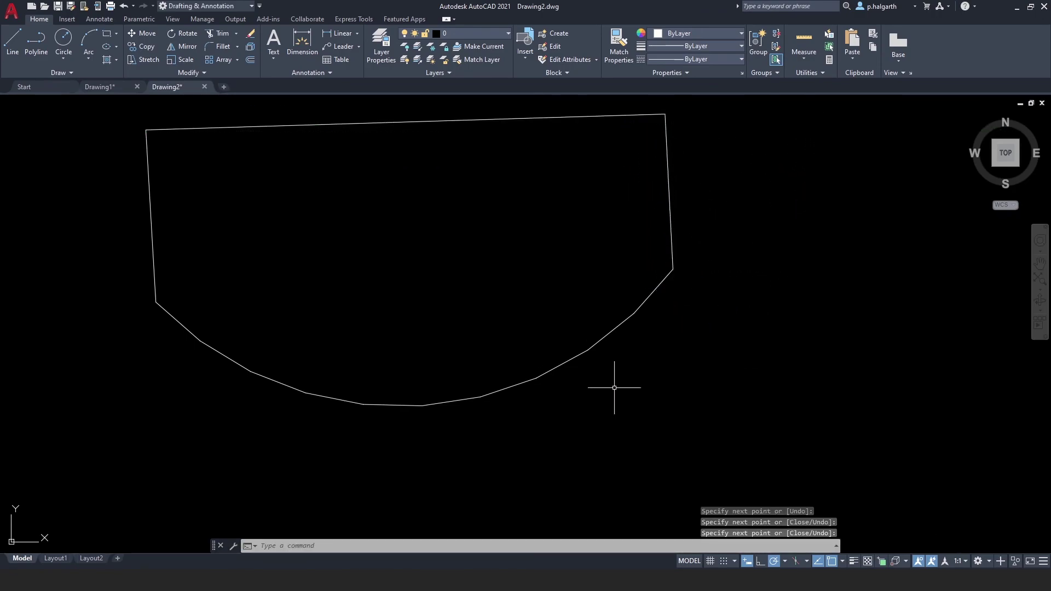
# Join all the line segments of the closed outline into a polyline.
pyautogui.click(84, 120)
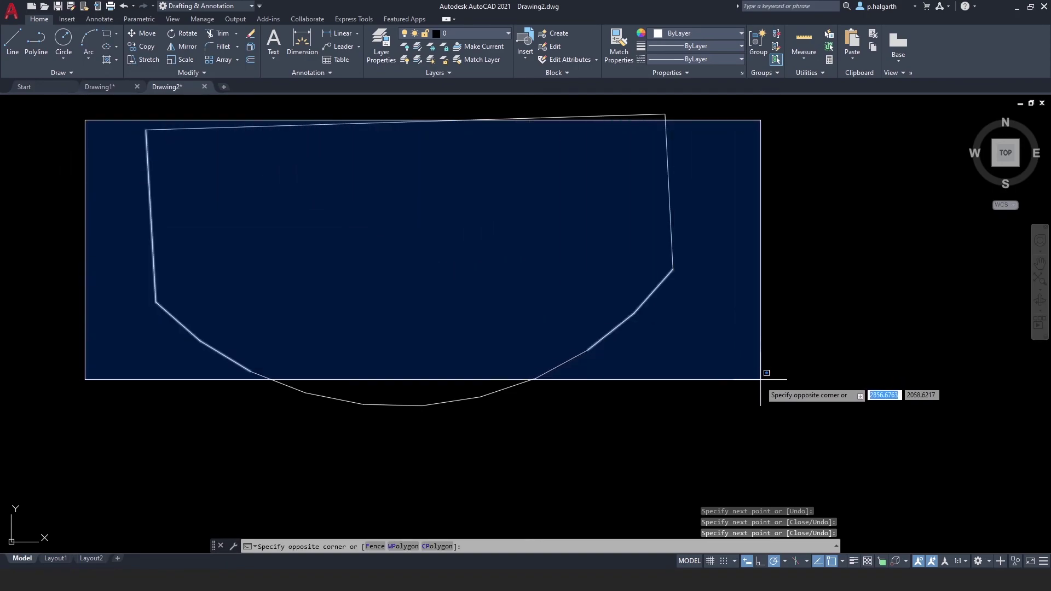
pyautogui.click(751, 432)
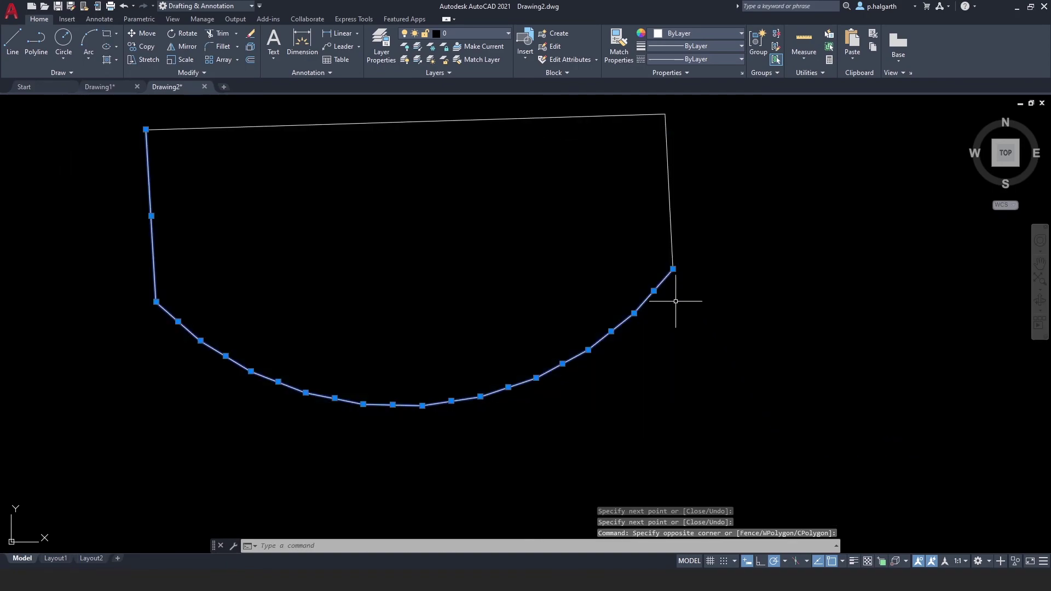
pyautogui.click(693, 147)
pyautogui.click(630, 108)
pyautogui.moveTo(348, 202); pyautogui.dragTo(339, 265, button='middle')
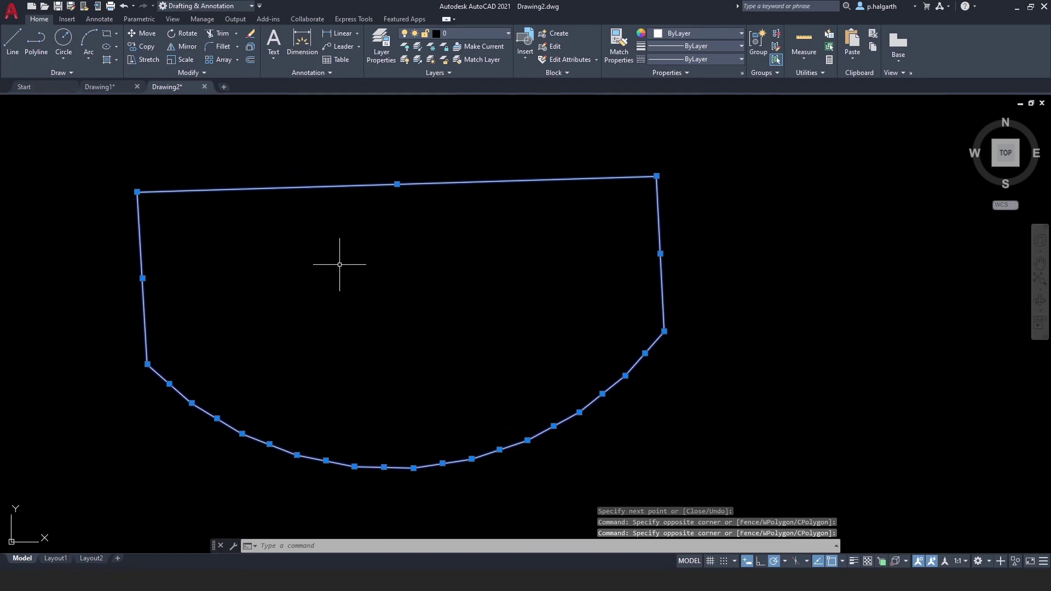
pyautogui.rightClick(353, 239)
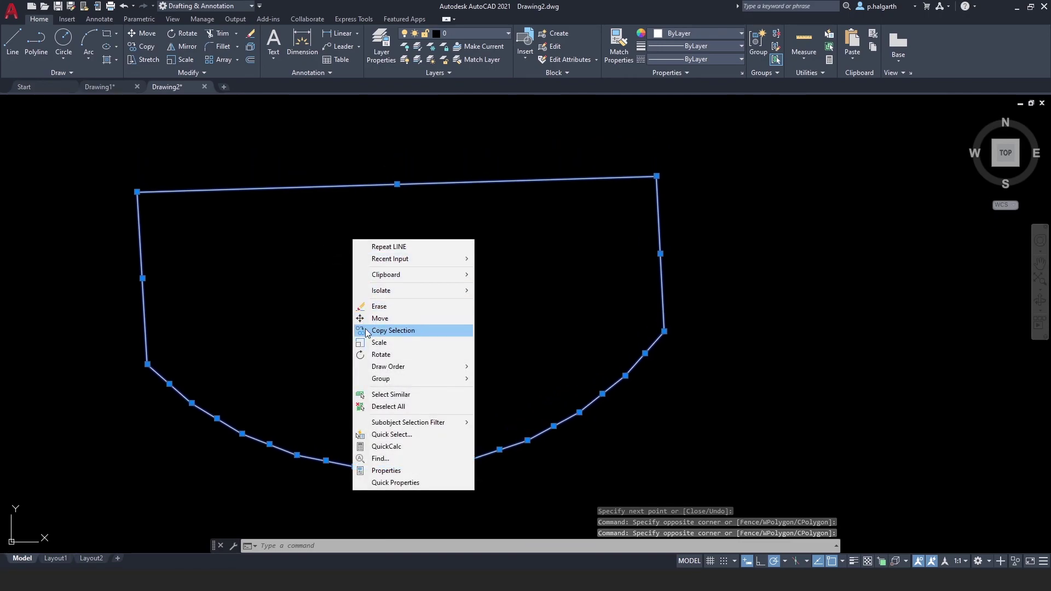
pyautogui.click(387, 394)
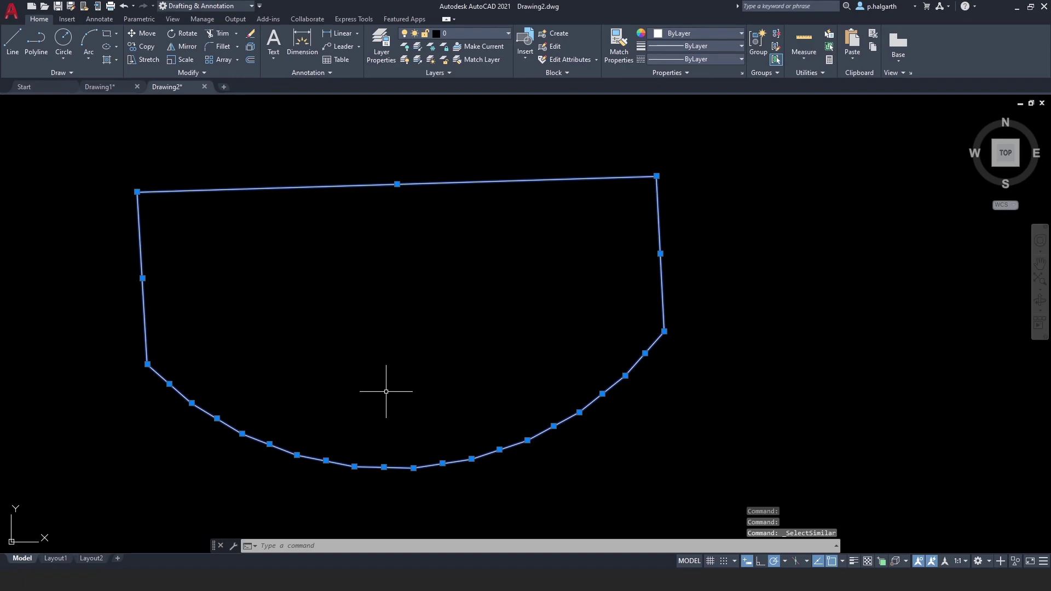
pyautogui.write('j')
pyautogui.press('Return')
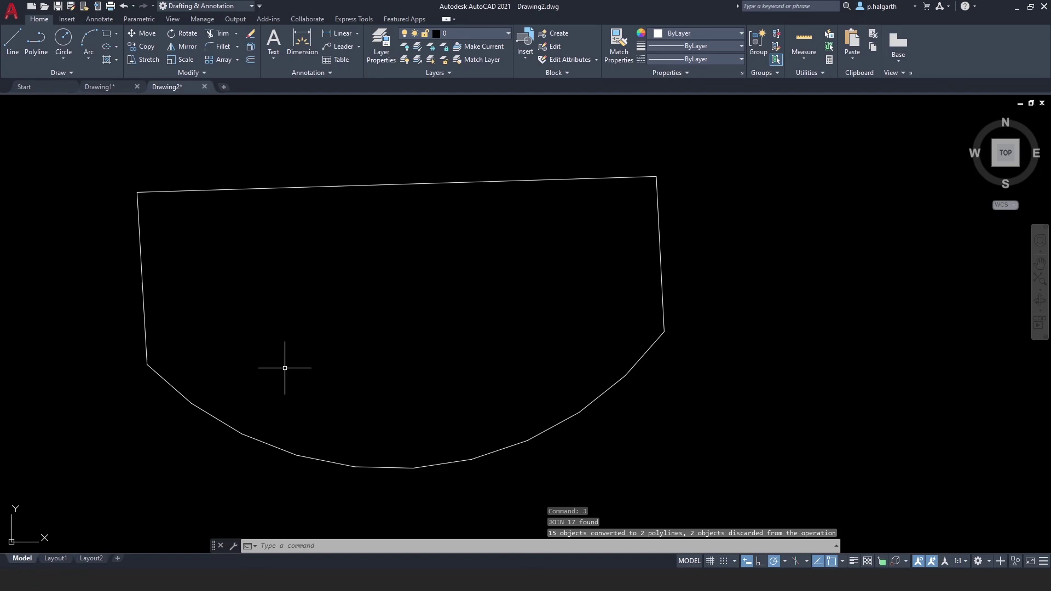
# Create a wipeout from the closed segmented polyline, erasing the source polyline, and select the resulting wipeout's outline.
pyautogui.moveTo(253, 189)
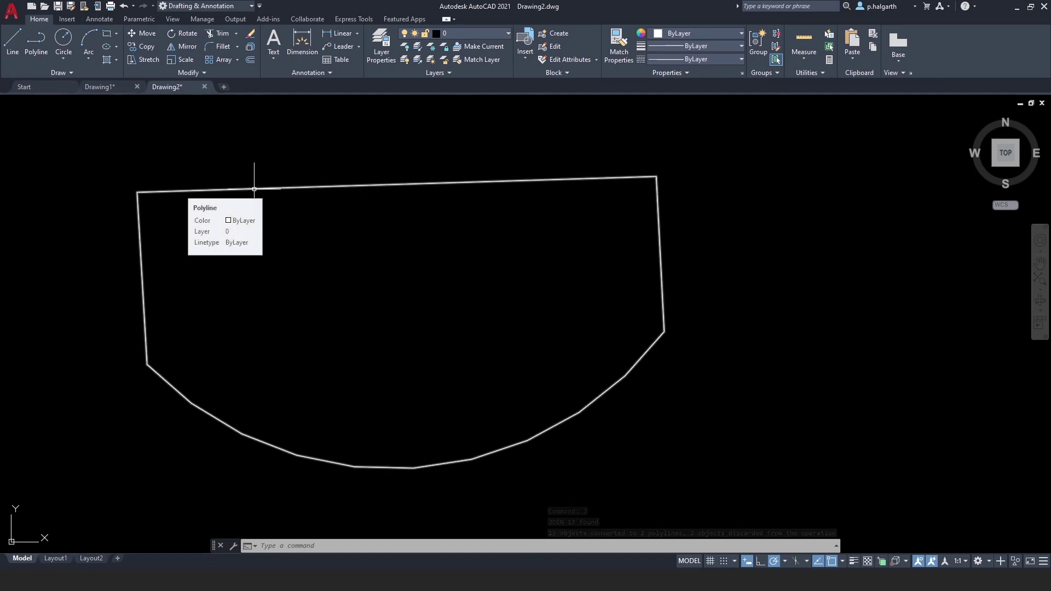
pyautogui.click(90, 72)
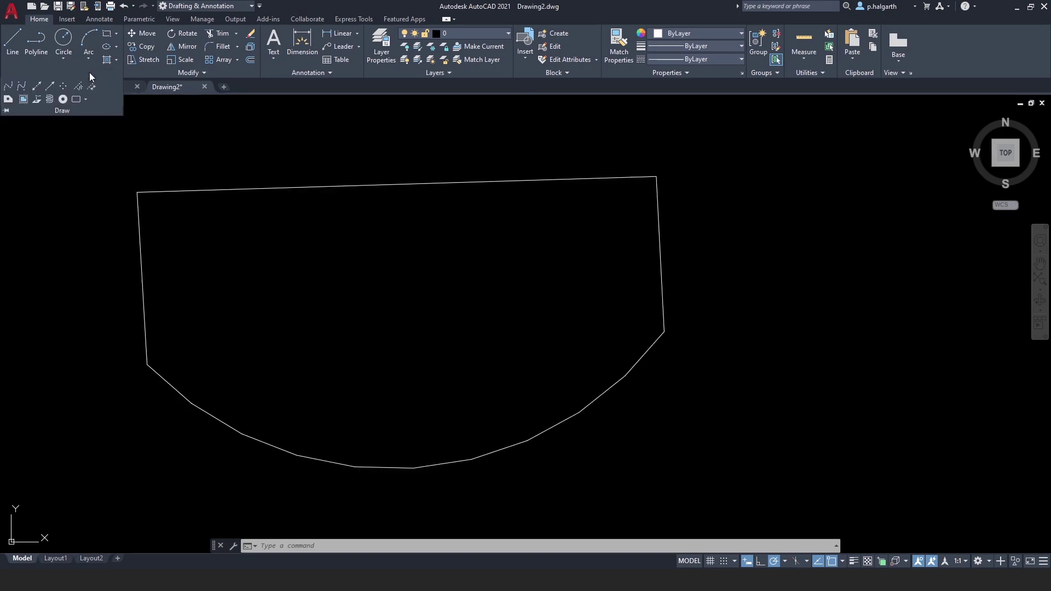
pyautogui.click(24, 99)
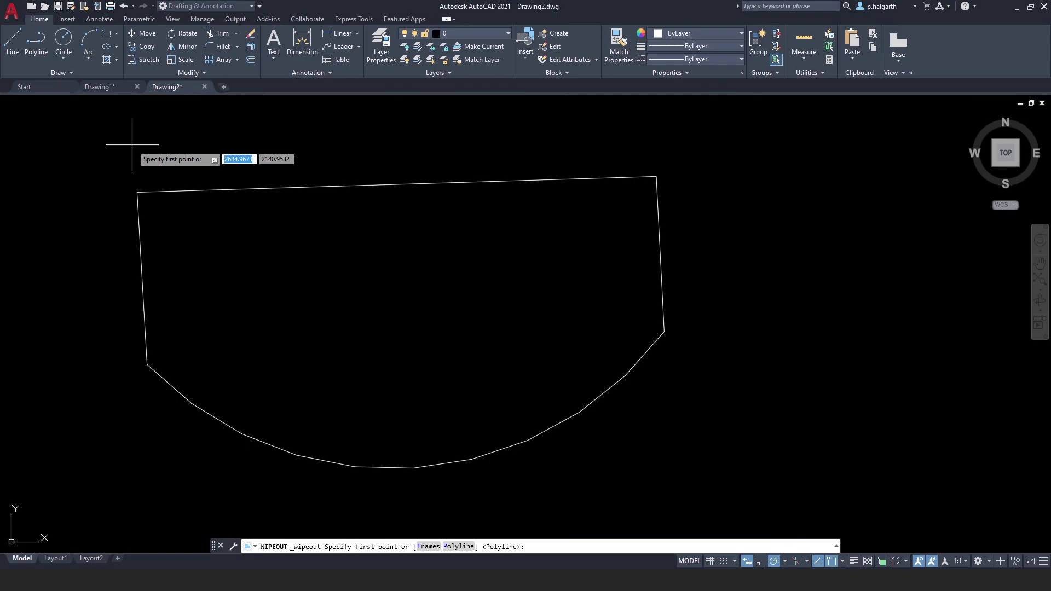
pyautogui.press('Return')
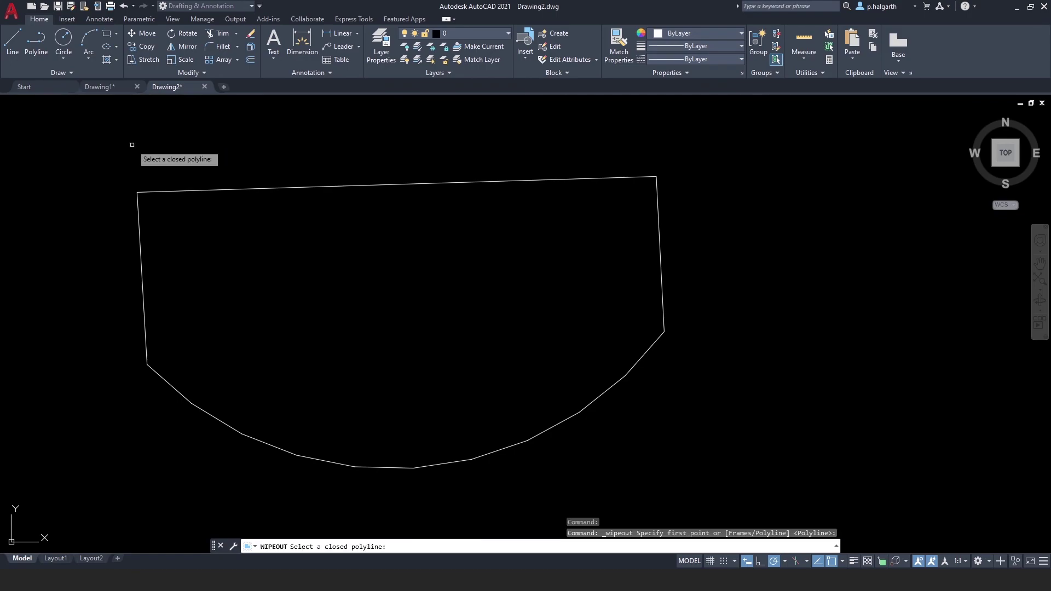
pyautogui.click(173, 191)
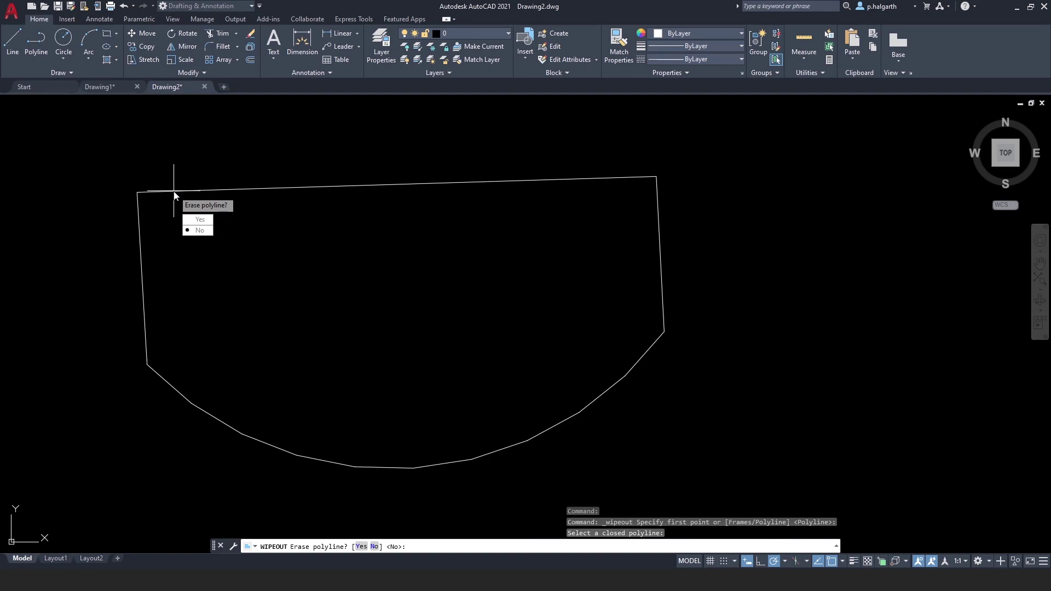
pyautogui.click(192, 220)
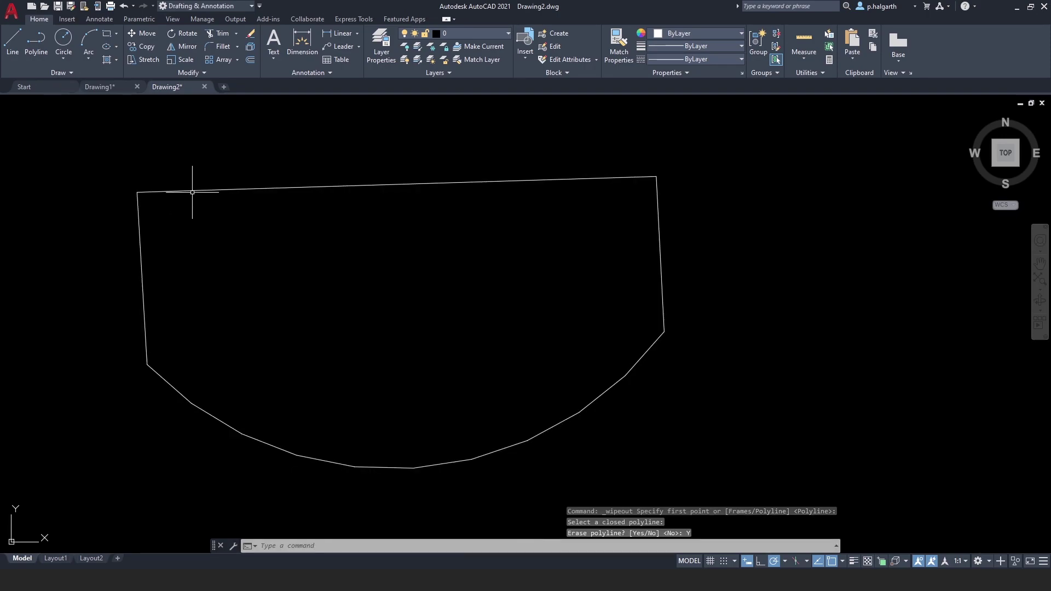
pyautogui.click(193, 191)
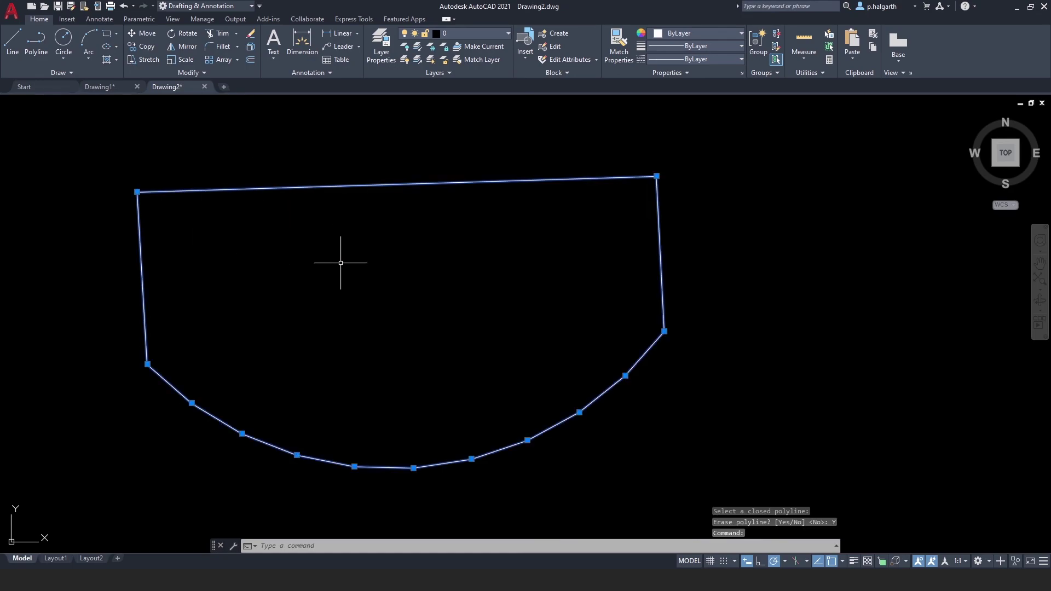
# Draw a zigzag of three connected straight lines across the upper part of the wipeout, extending past both of its sides.
pyautogui.click(17, 44)
pyautogui.click(819, 251)
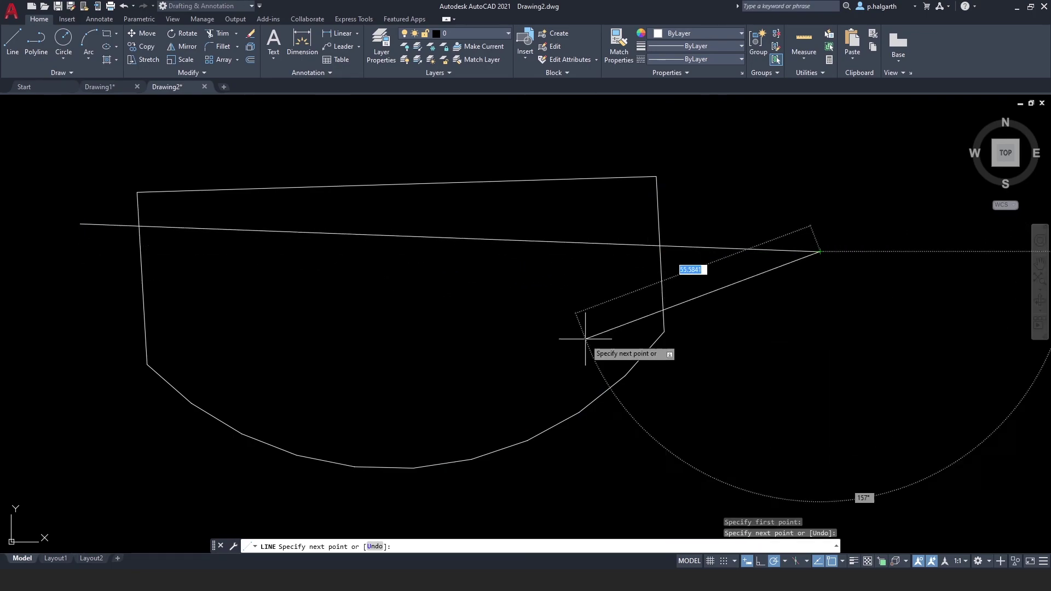
pyautogui.click(52, 276)
pyautogui.click(819, 310)
pyautogui.press('Return')
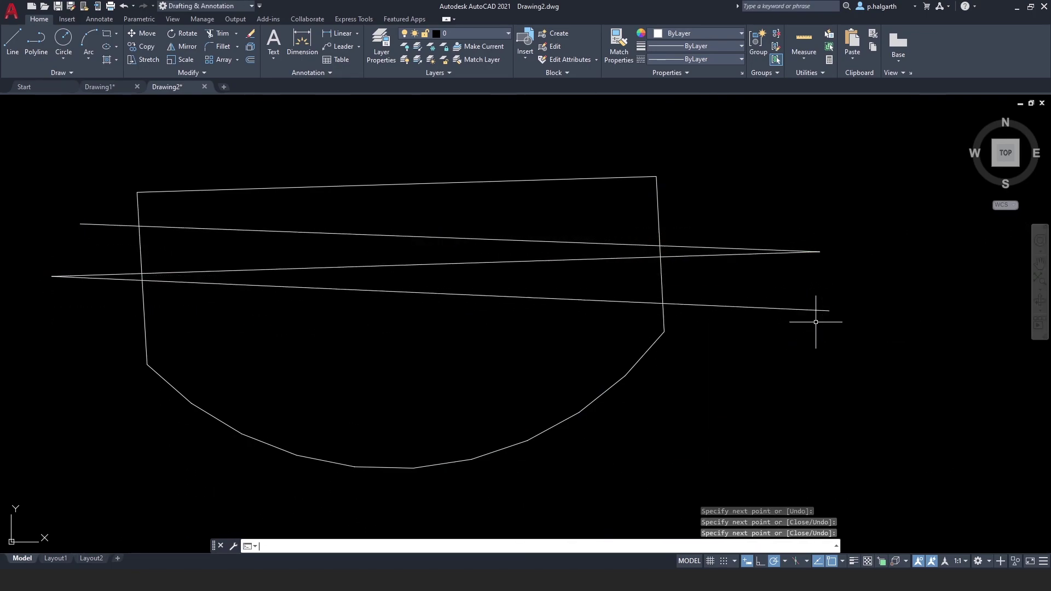
# Select the three zigzag lines and send them to the back of the draw order.
pyautogui.click(814, 355)
pyautogui.click(751, 219)
pyautogui.rightClick(749, 221)
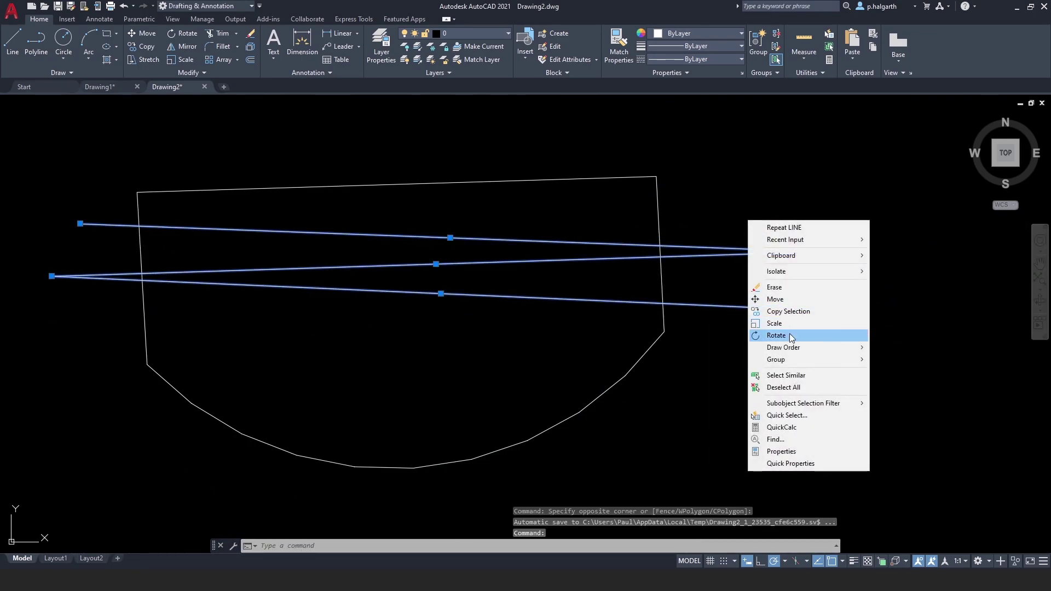
pyautogui.moveTo(792, 349)
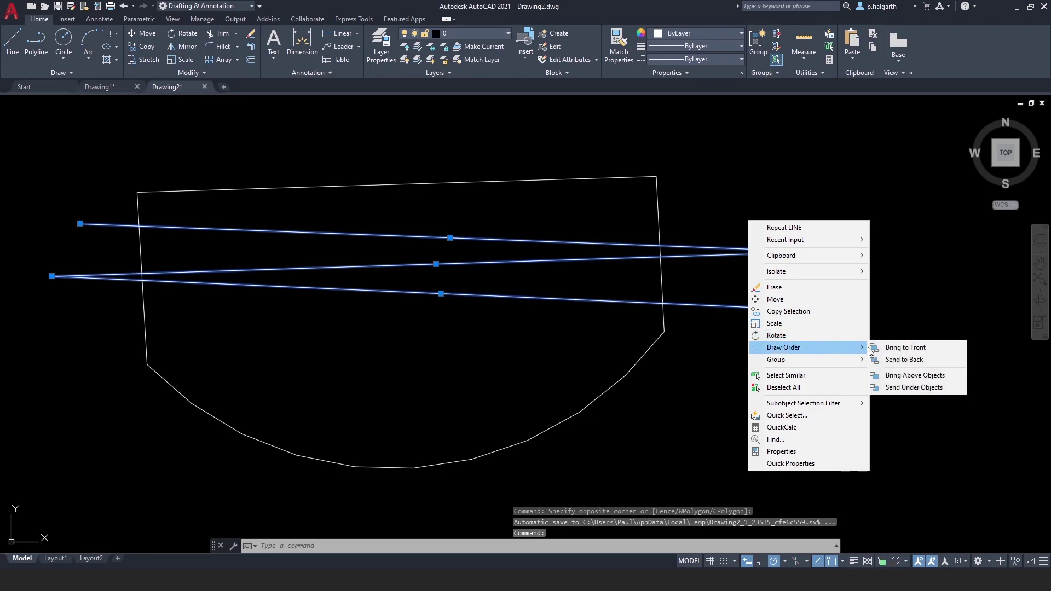
pyautogui.click(911, 361)
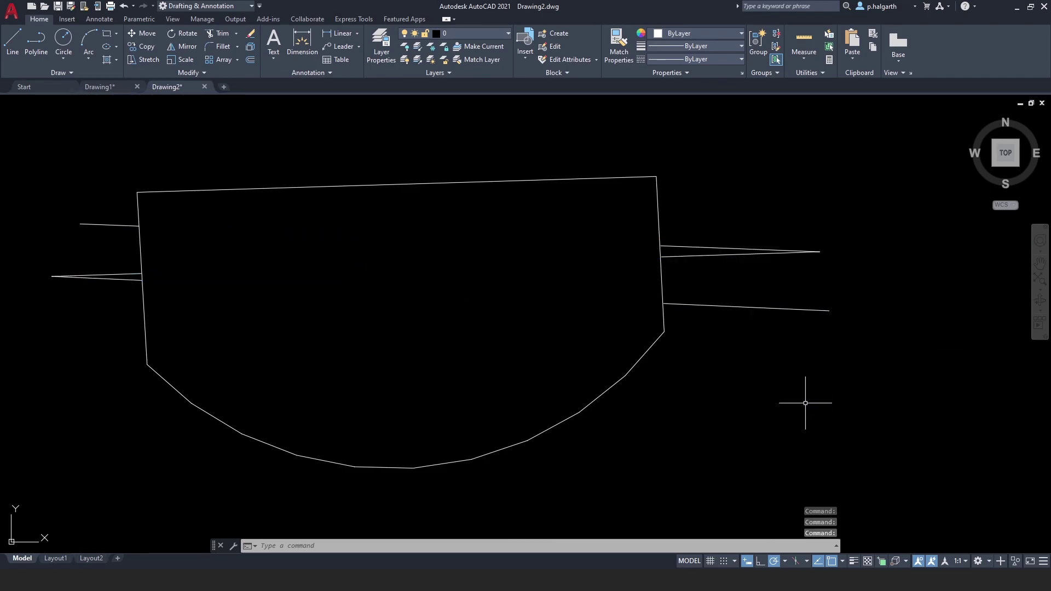
# Show the additional drawing commands.
pyautogui.scroll(-5, 709, 347)
pyautogui.moveTo(680, 404); pyautogui.dragTo(398, 425, button='middle')
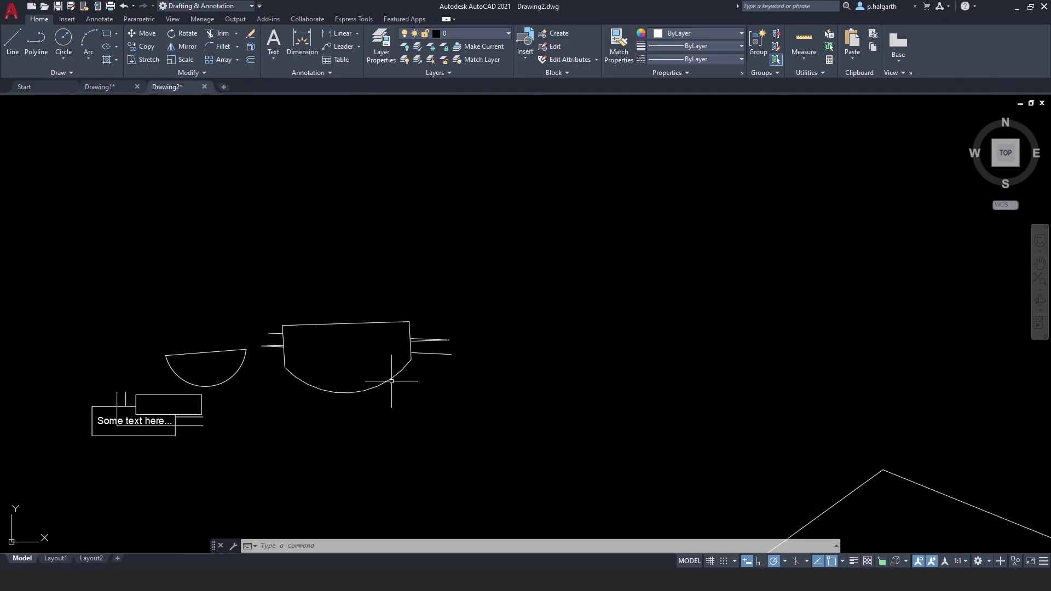
pyautogui.scroll(5, 303, 370)
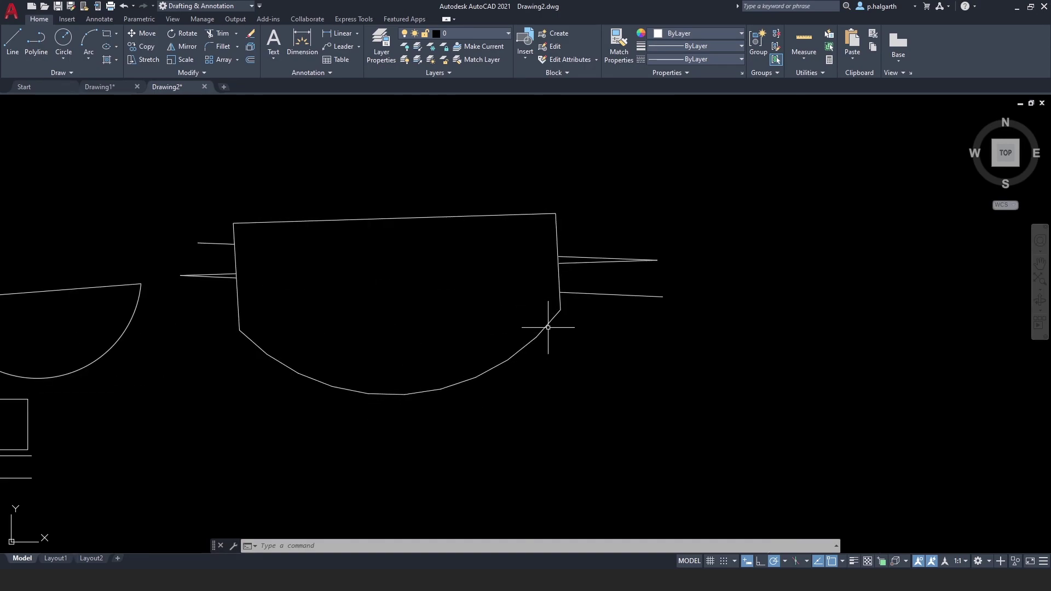
pyautogui.click(81, 73)
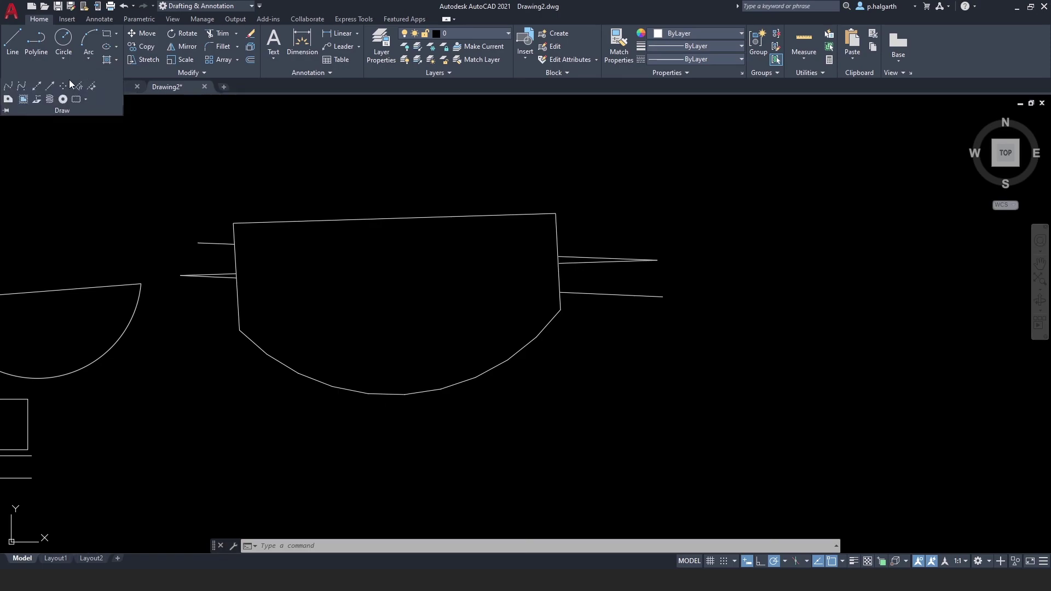